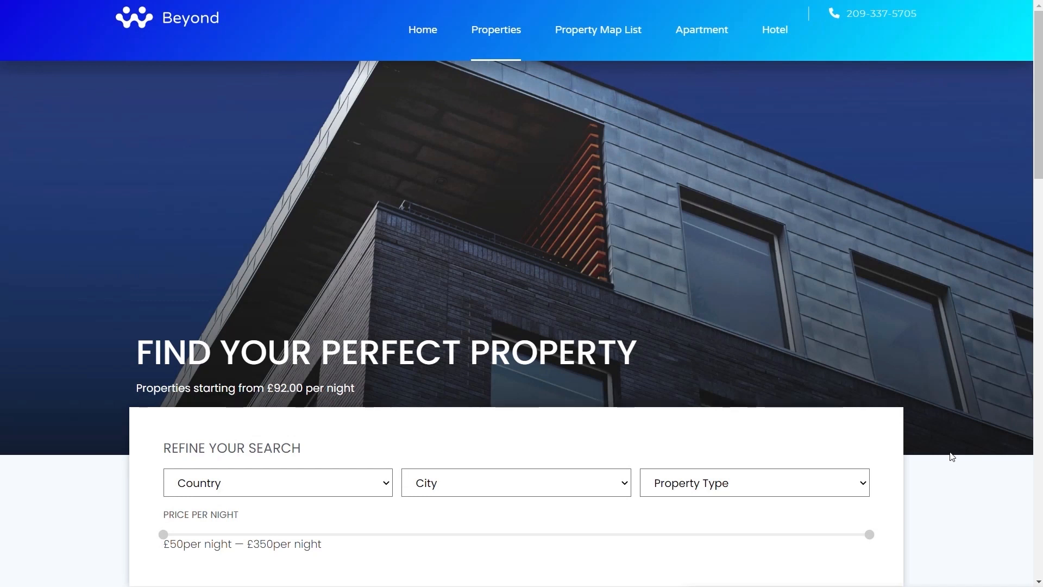
Open the Industry Way listing and examine its description, images, reviews and agency contact
{"action": "scroll", "coordinate": [951, 457], "scroll_direction": "down", "scroll_amount": 1}
{"action": "scroll", "coordinate": [952, 456], "scroll_direction": "down", "scroll_amount": 8}
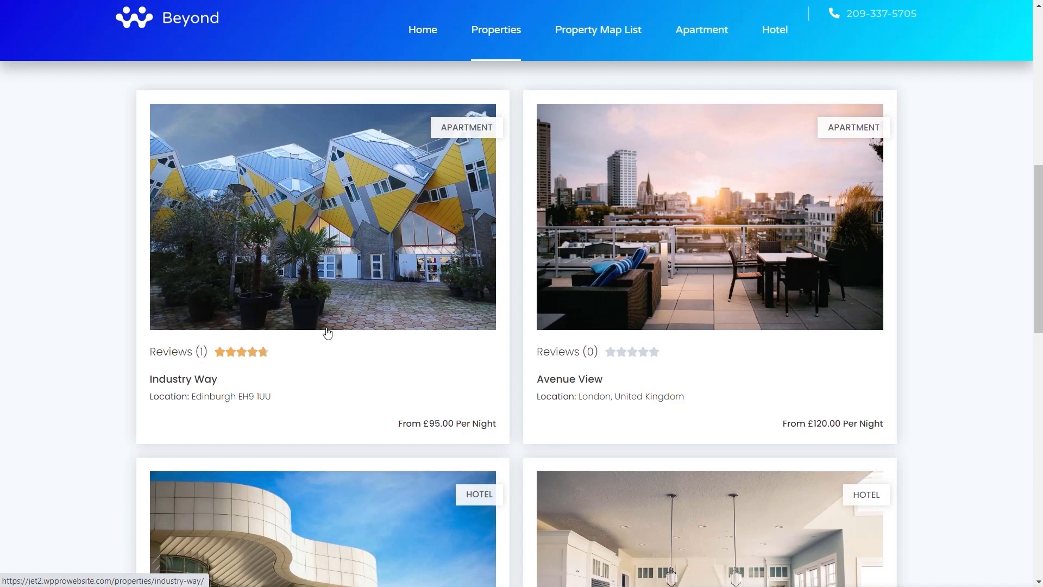
{"action": "left_click", "coordinate": [267, 247]}
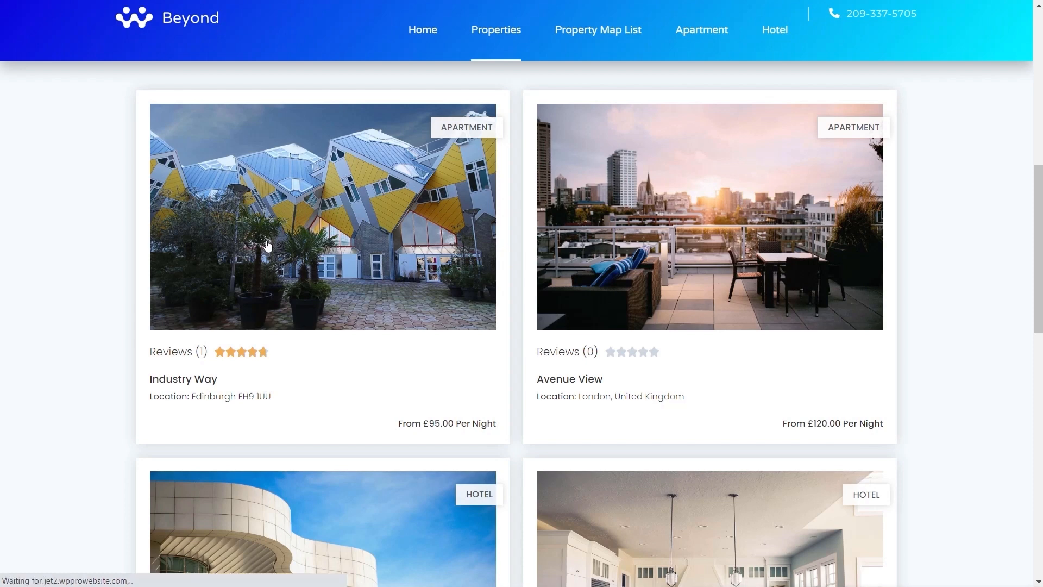
{"action": "scroll", "coordinate": [522, 341], "scroll_direction": "down", "scroll_amount": 14}
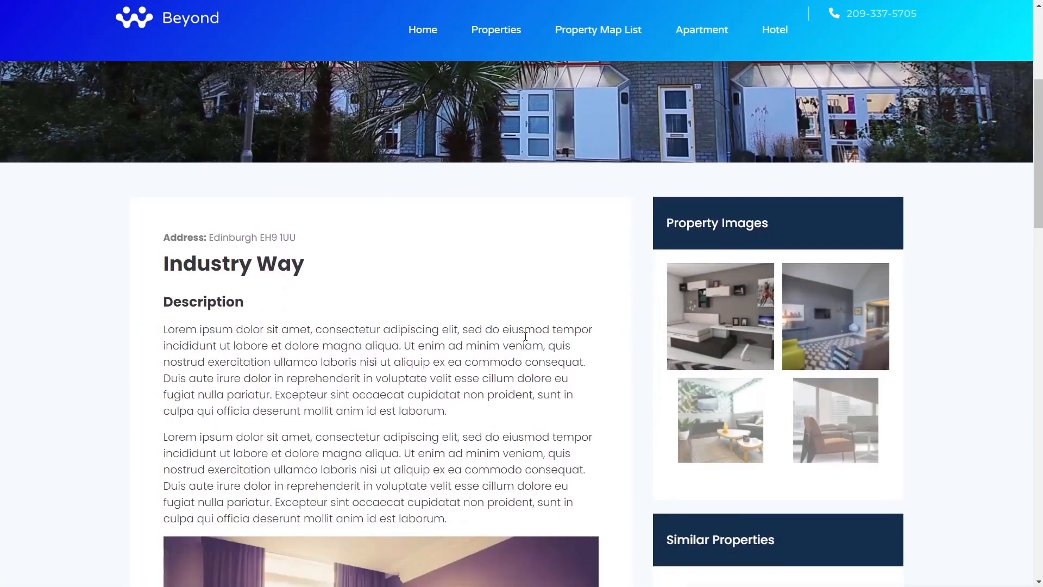
{"action": "scroll", "coordinate": [521, 341], "scroll_direction": "down", "scroll_amount": 2}
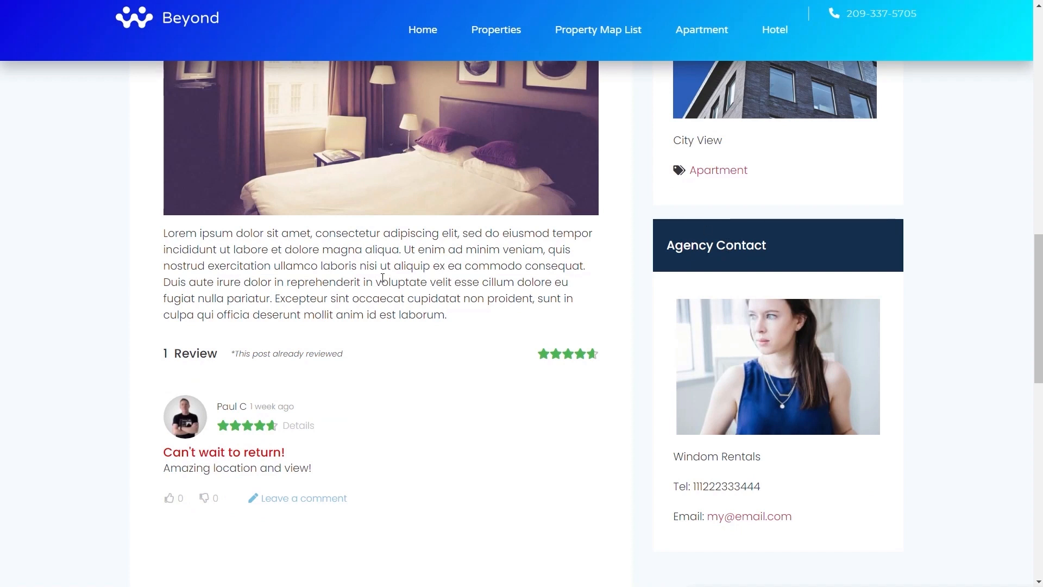
Return to the property listings and open Edinburgh Heights to examine its agency contact
{"action": "key", "text": "alt+Left"}
{"action": "scroll", "coordinate": [809, 405], "scroll_direction": "down", "scroll_amount": 3}
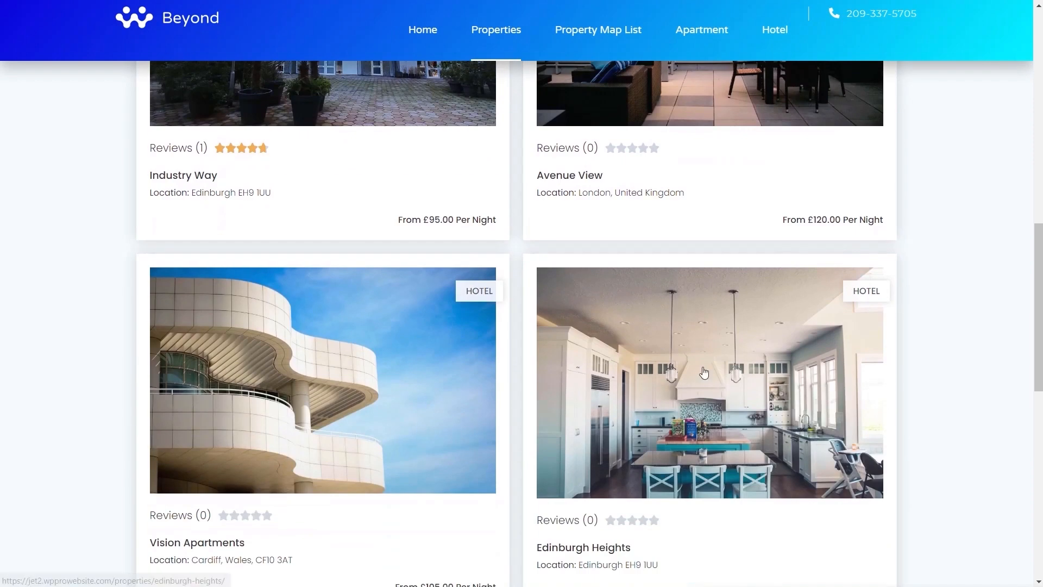
{"action": "left_click", "coordinate": [649, 412]}
{"action": "scroll", "coordinate": [951, 451], "scroll_direction": "down", "scroll_amount": 10}
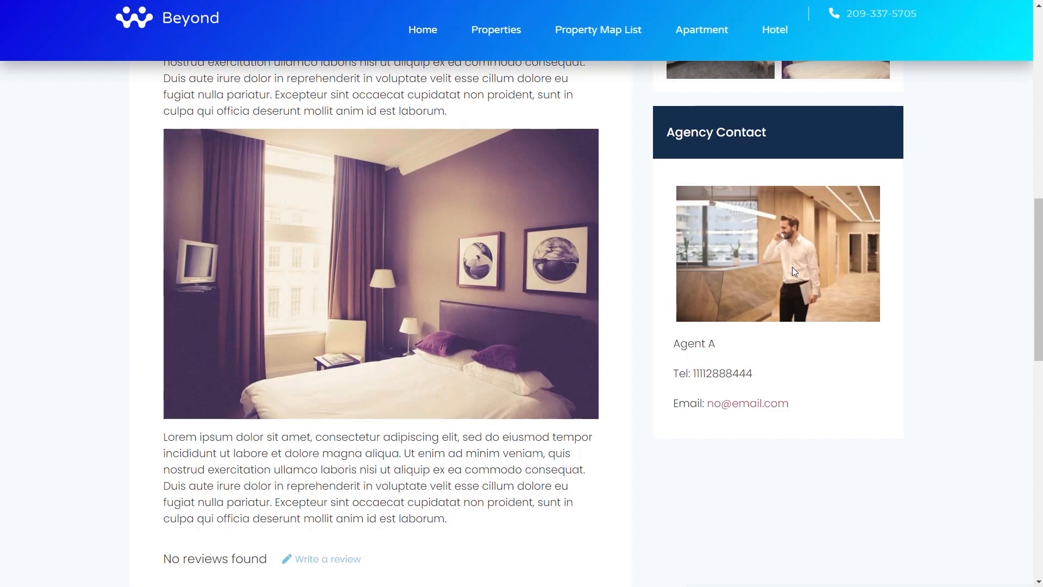
Return to the property listings and open Luxury Poolside Apartments to view its details
{"action": "key", "text": "alt+Left"}
{"action": "scroll", "coordinate": [675, 401], "scroll_direction": "down", "scroll_amount": 8}
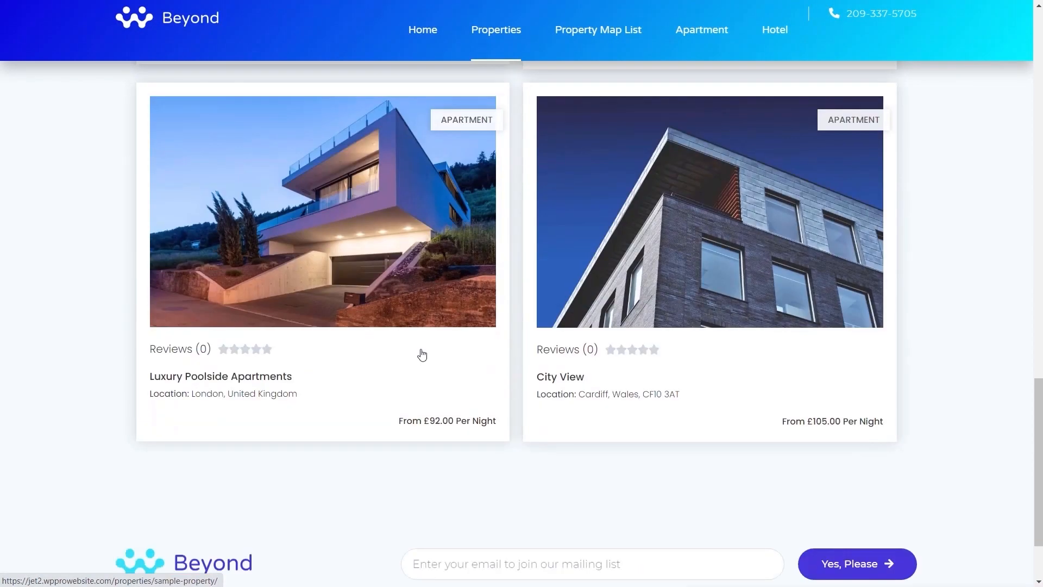
{"action": "left_click", "coordinate": [237, 259]}
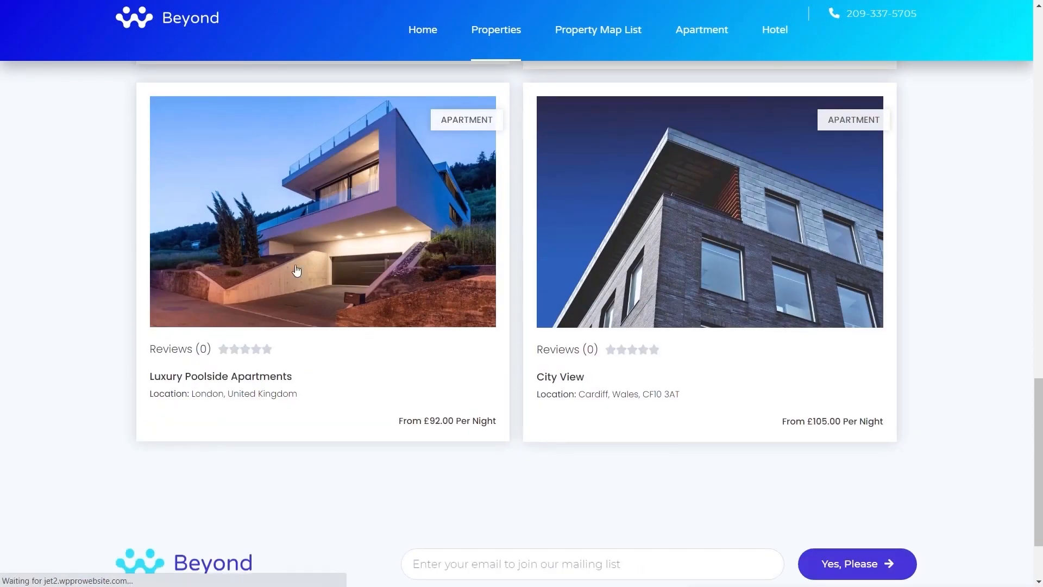
{"action": "scroll", "coordinate": [953, 449], "scroll_direction": "down", "scroll_amount": 12}
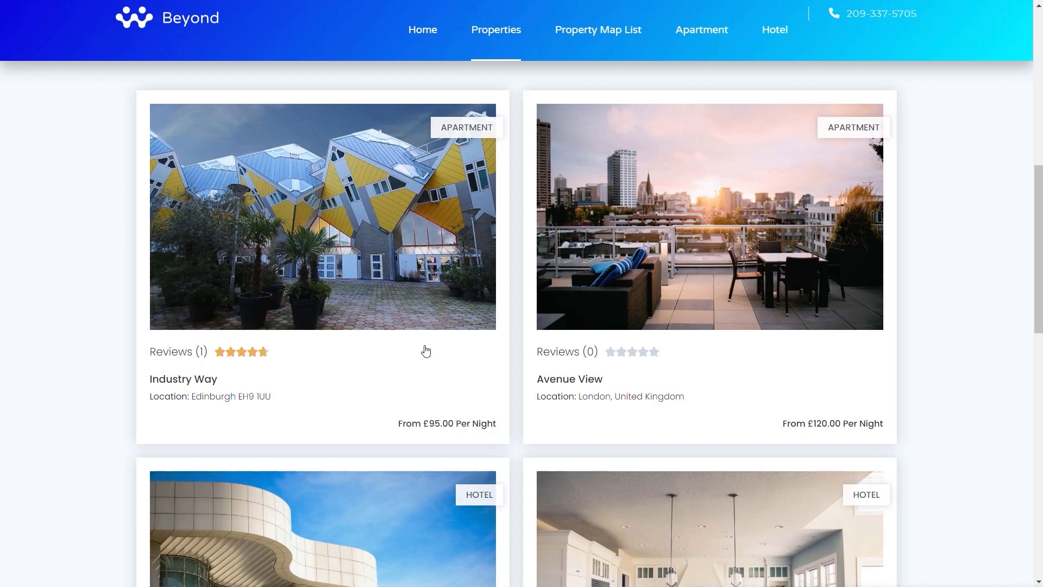
Open the Avenue View listing and examine its description, property images, sidebar and review area
{"action": "left_click", "coordinate": [607, 281]}
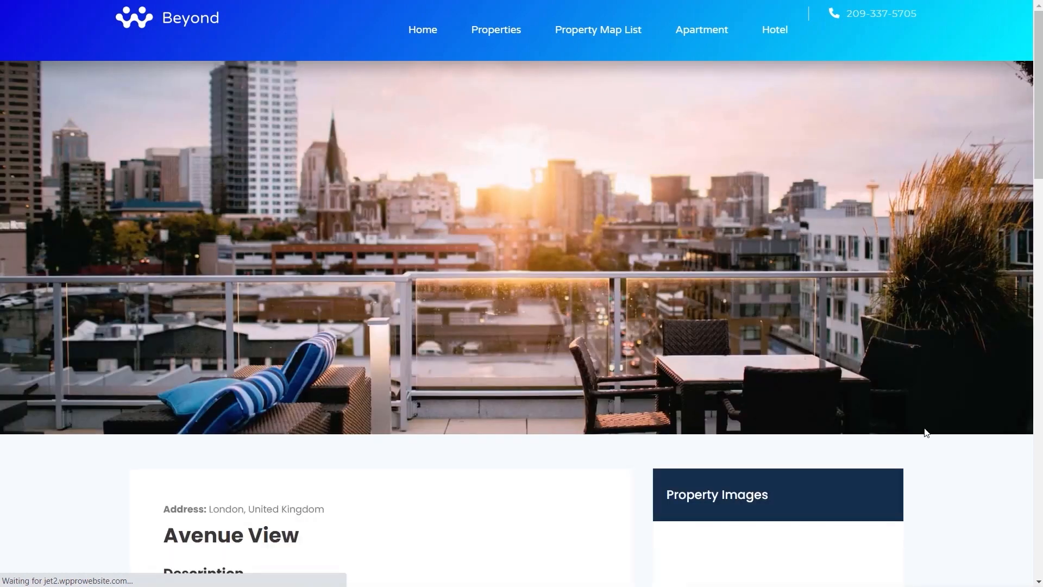
{"action": "scroll", "coordinate": [432, 291], "scroll_direction": "down", "scroll_amount": 5}
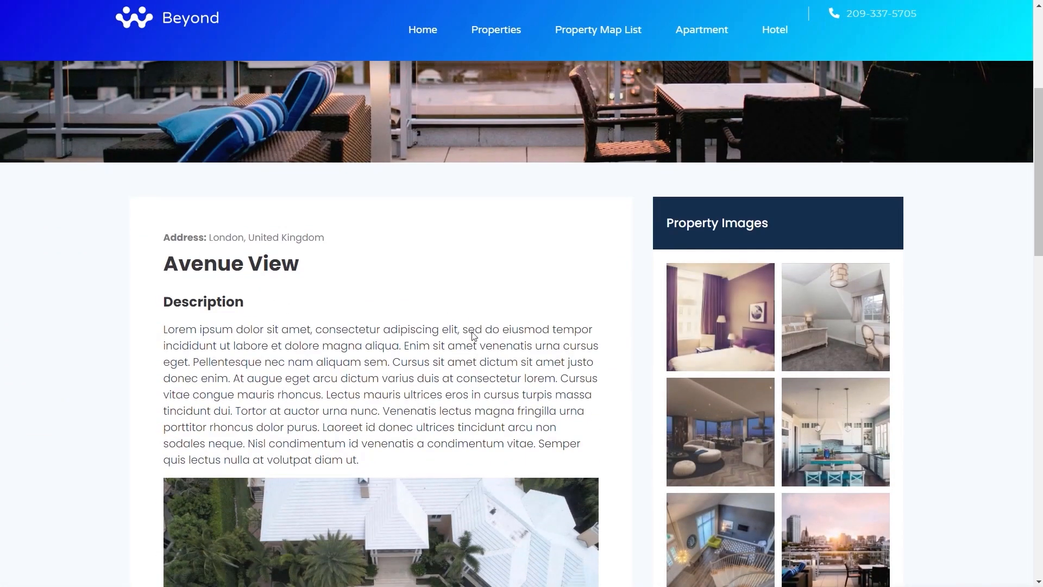
{"action": "scroll", "coordinate": [504, 351], "scroll_direction": "down", "scroll_amount": 4}
{"action": "scroll", "coordinate": [504, 351], "scroll_direction": "down", "scroll_amount": 3}
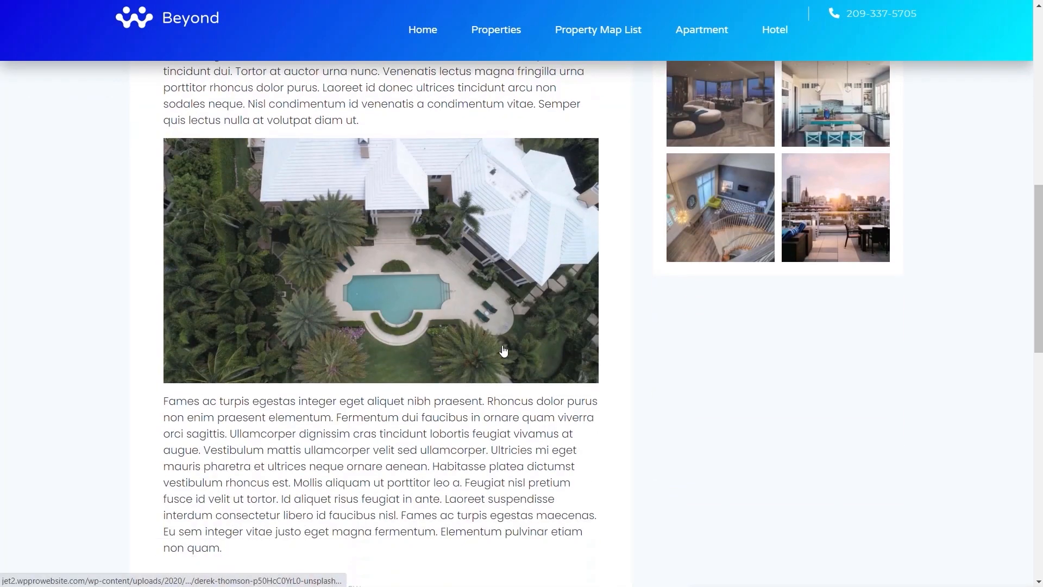
{"action": "scroll", "coordinate": [504, 351], "scroll_direction": "down", "scroll_amount": 1}
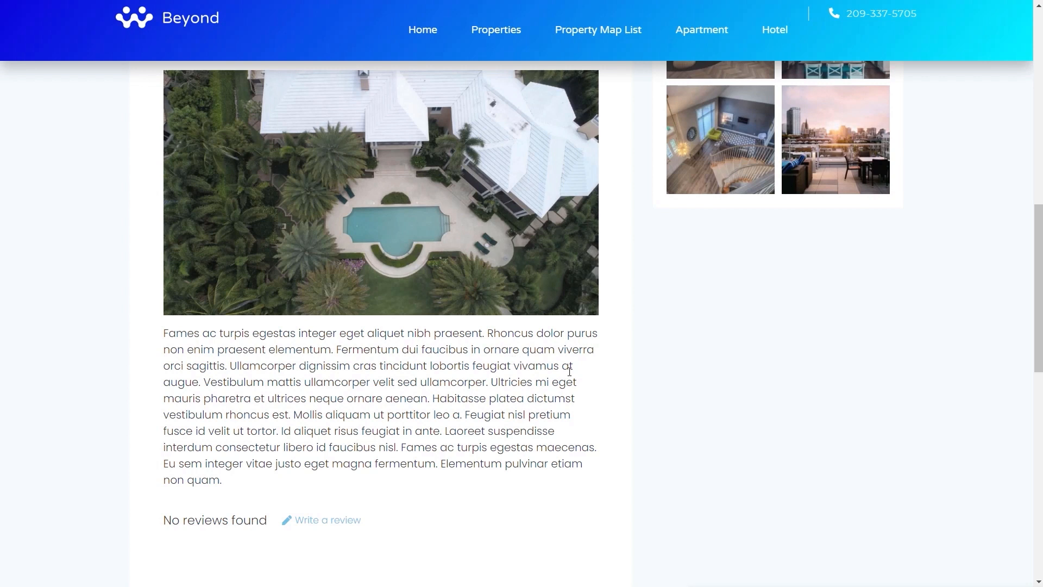
{"action": "scroll", "coordinate": [511, 357], "scroll_direction": "up", "scroll_amount": 8}
{"action": "scroll", "coordinate": [587, 379], "scroll_direction": "up", "scroll_amount": 2}
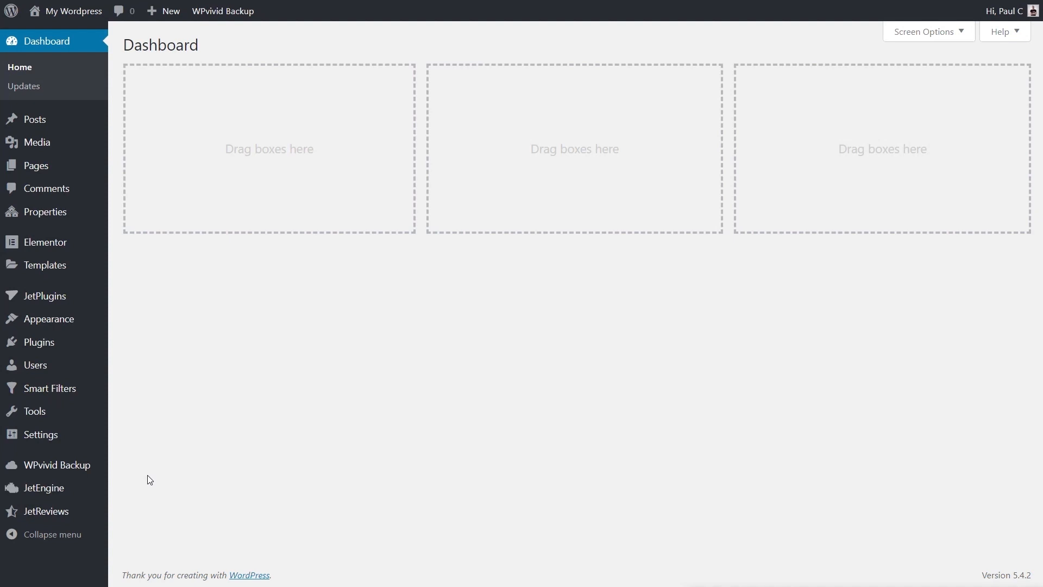
In the WordPress dashboard, start a new JetEngine custom post type named Agency with the slug agency
{"action": "mouse_move", "coordinate": [63, 491]}
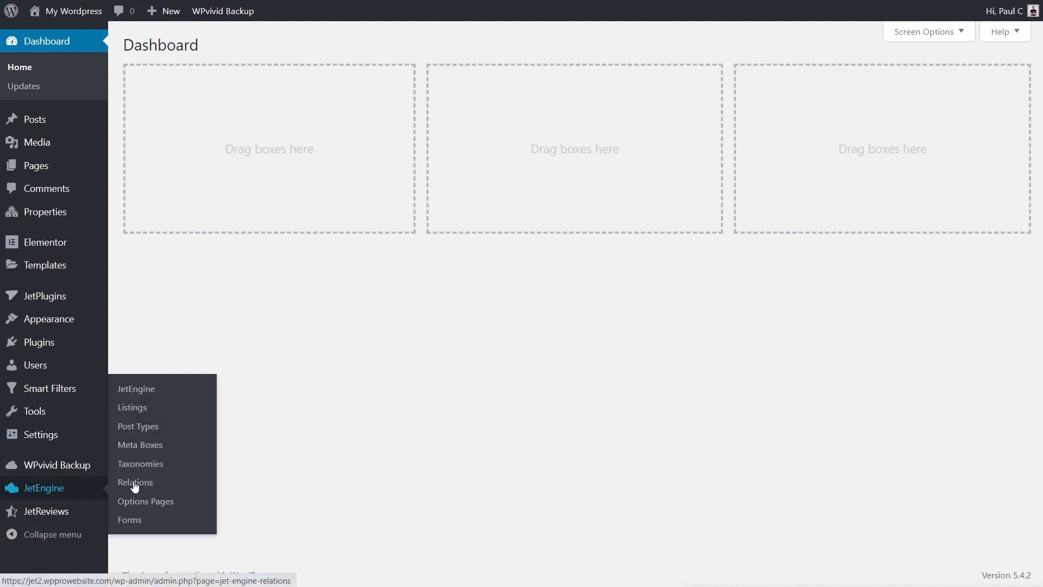
{"action": "left_click", "coordinate": [144, 432]}
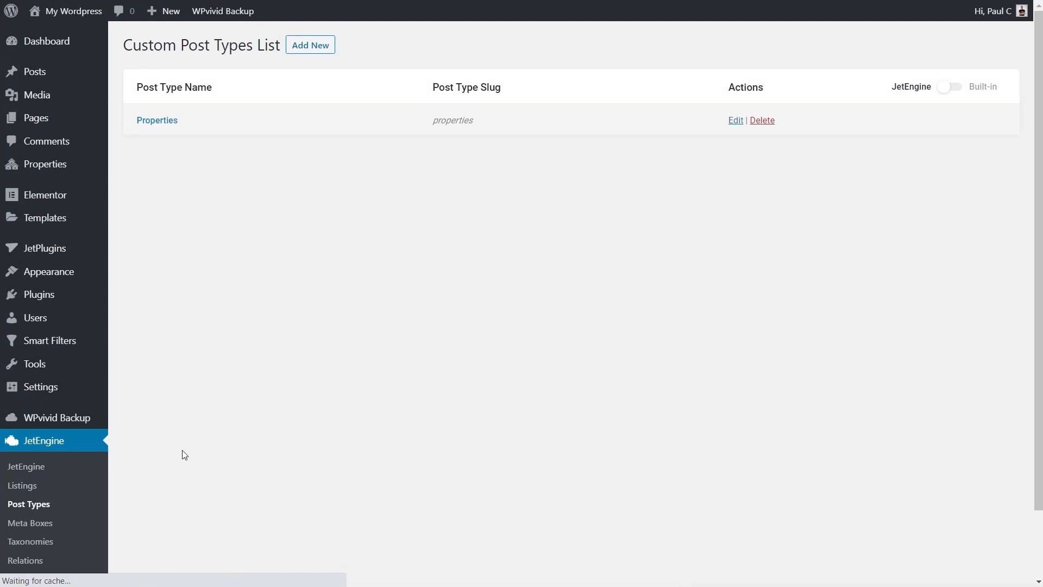
{"action": "left_click", "coordinate": [298, 50]}
{"action": "left_click", "coordinate": [486, 141]}
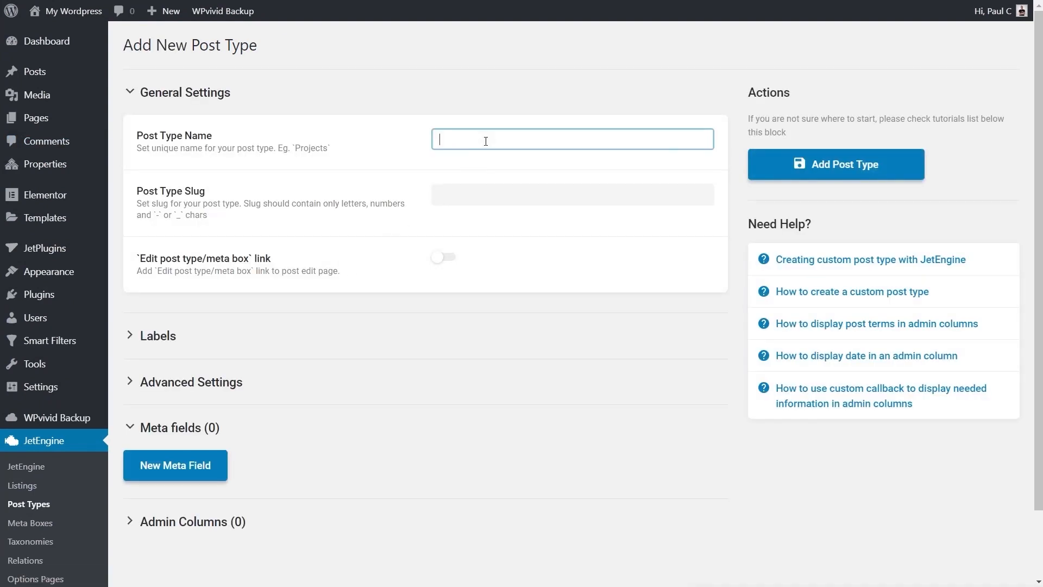
{"action": "type", "text": "Agency"}
{"action": "left_click", "coordinate": [497, 195]}
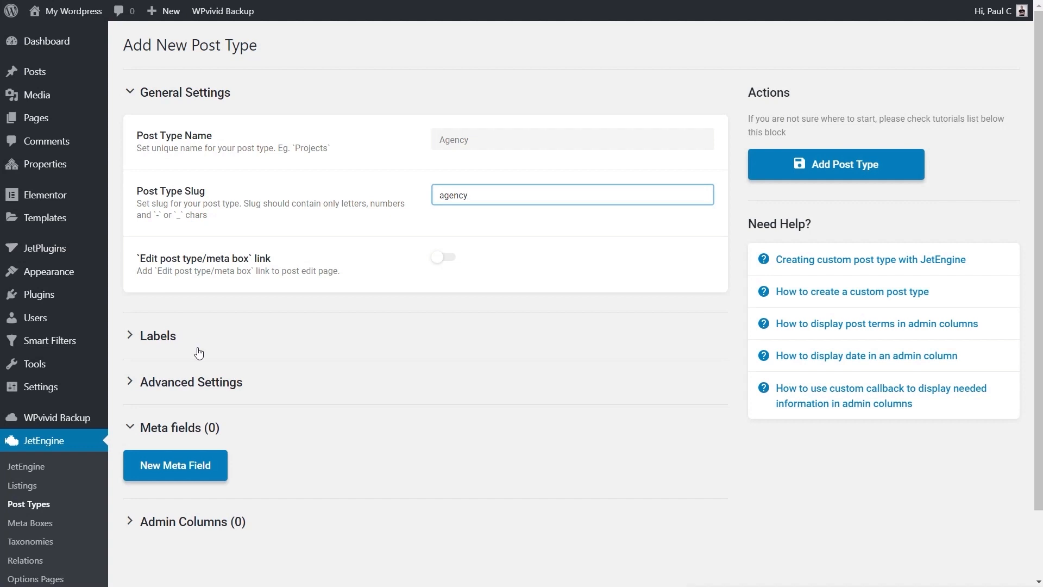
Add Thumbnail (Featured Image) to the supported features in the Agency post type's advanced settings
{"action": "left_click", "coordinate": [224, 386]}
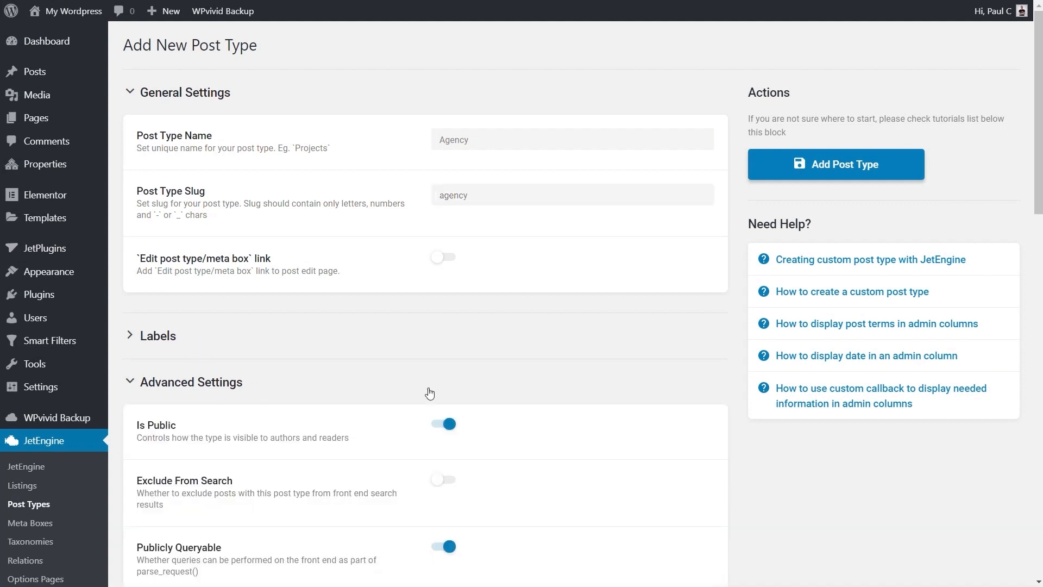
{"action": "scroll", "coordinate": [531, 405], "scroll_direction": "down", "scroll_amount": 7}
{"action": "scroll", "coordinate": [566, 408], "scroll_direction": "down", "scroll_amount": 5}
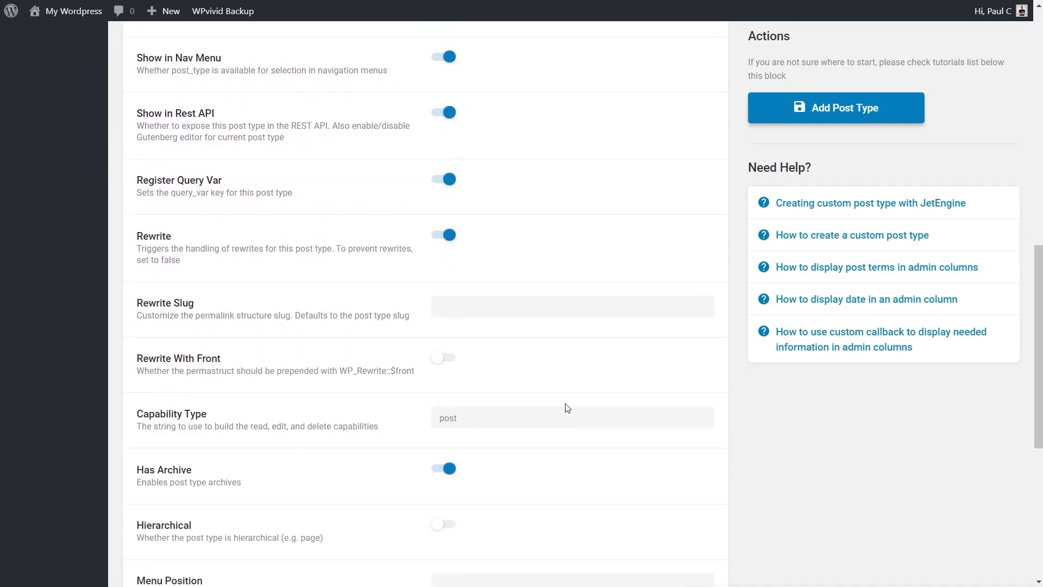
{"action": "scroll", "coordinate": [567, 408], "scroll_direction": "down", "scroll_amount": 4}
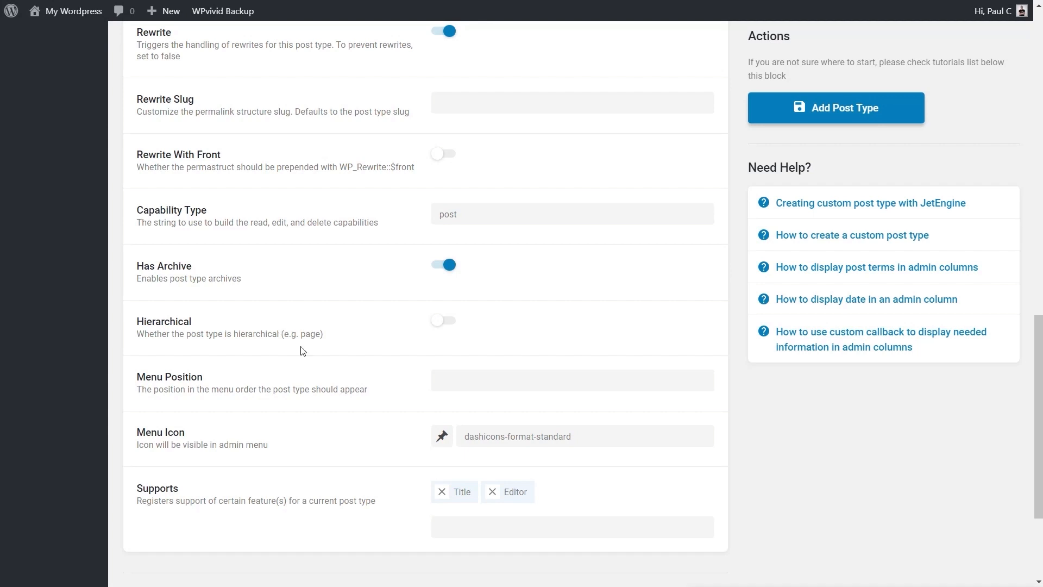
{"action": "left_click", "coordinate": [449, 534]}
{"action": "scroll", "coordinate": [543, 570], "scroll_direction": "down", "scroll_amount": 3}
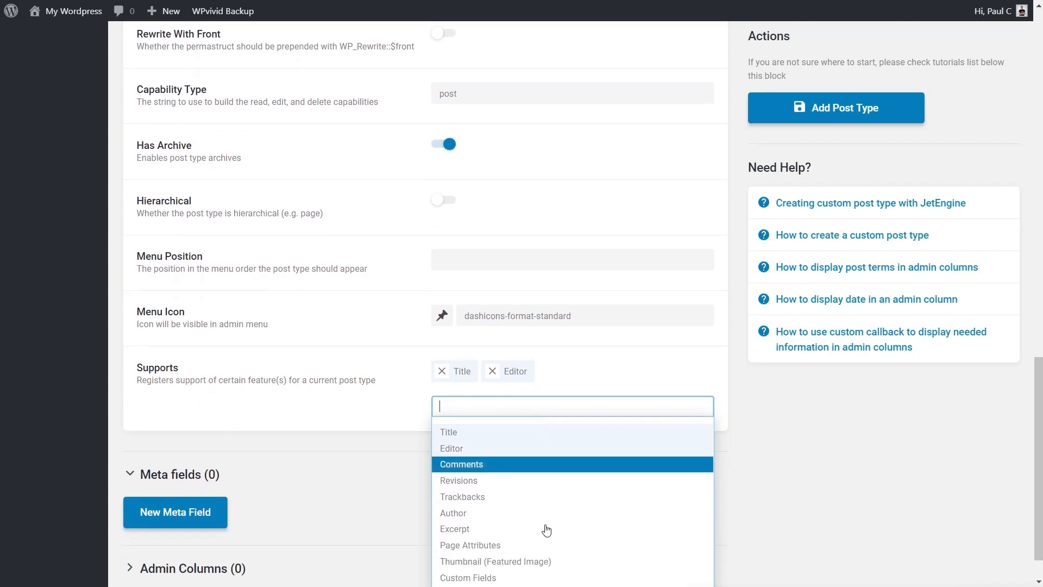
{"action": "left_click", "coordinate": [488, 548]}
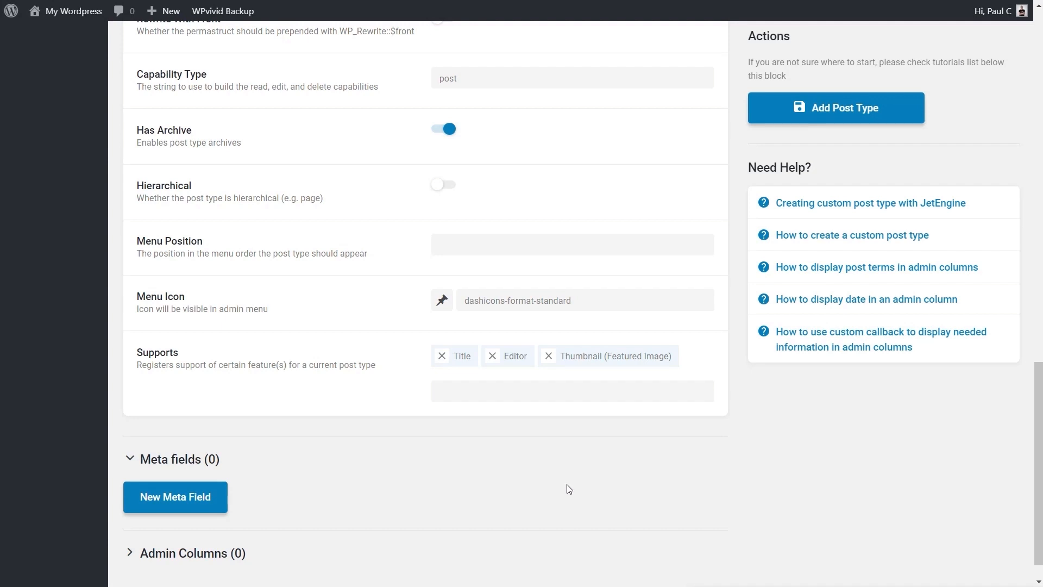
Add a text meta field labelled Agent Telephone with the name agent-telephone to the post type
{"action": "scroll", "coordinate": [568, 489], "scroll_direction": "down", "scroll_amount": 1}
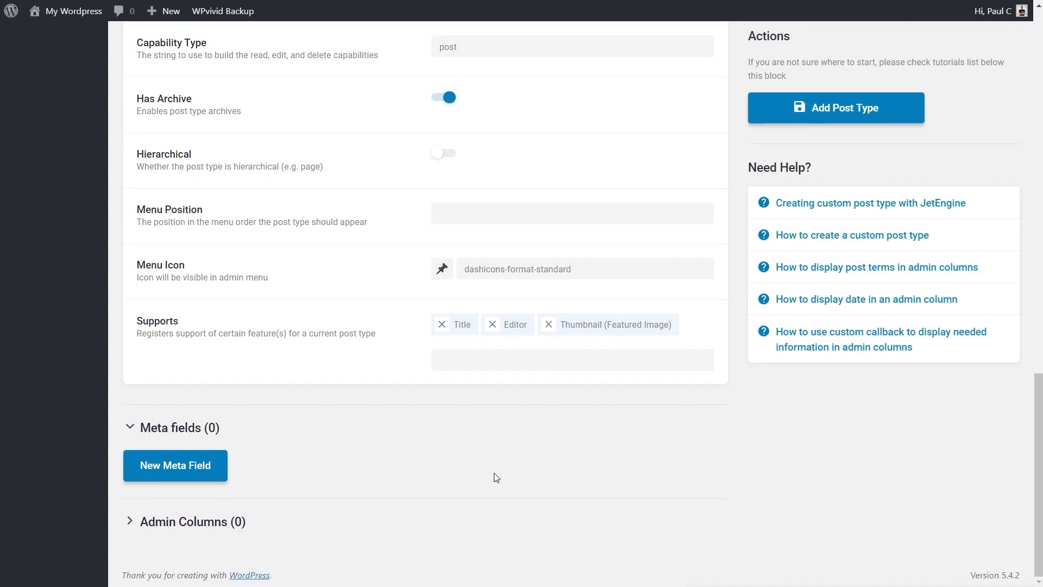
{"action": "left_click", "coordinate": [170, 471]}
{"action": "scroll", "coordinate": [653, 484], "scroll_direction": "up", "scroll_amount": 4}
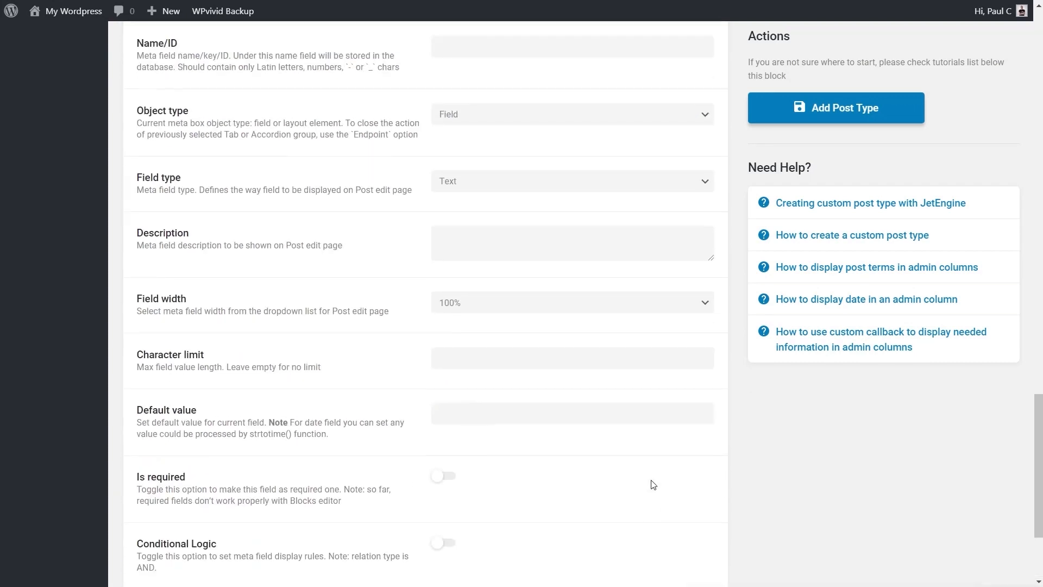
{"action": "scroll", "coordinate": [653, 484], "scroll_direction": "up", "scroll_amount": 2}
{"action": "scroll", "coordinate": [653, 484], "scroll_direction": "down", "scroll_amount": 2}
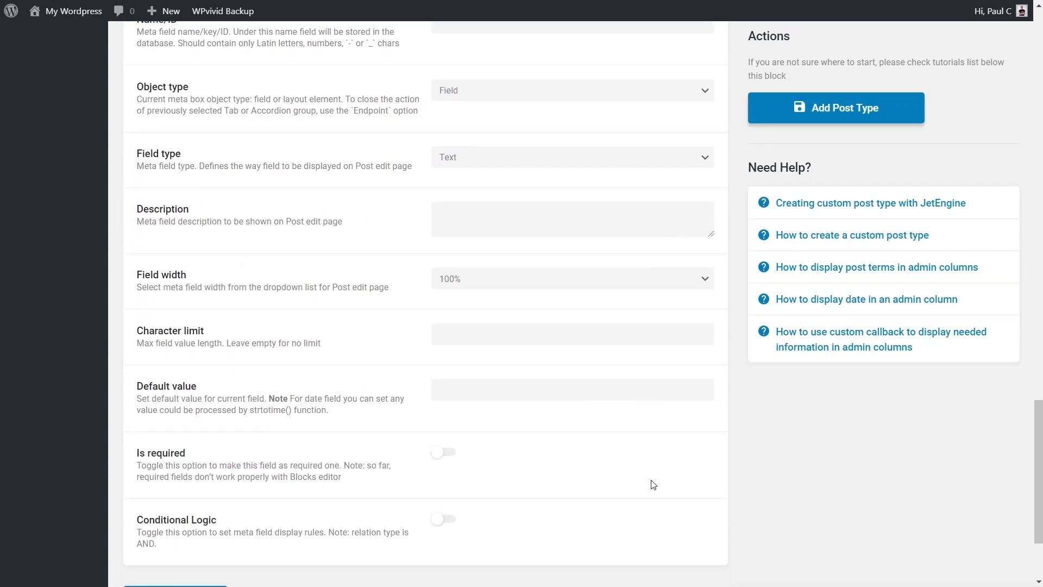
{"action": "scroll", "coordinate": [653, 484], "scroll_direction": "up", "scroll_amount": 3}
{"action": "scroll", "coordinate": [653, 484], "scroll_direction": "up", "scroll_amount": 1}
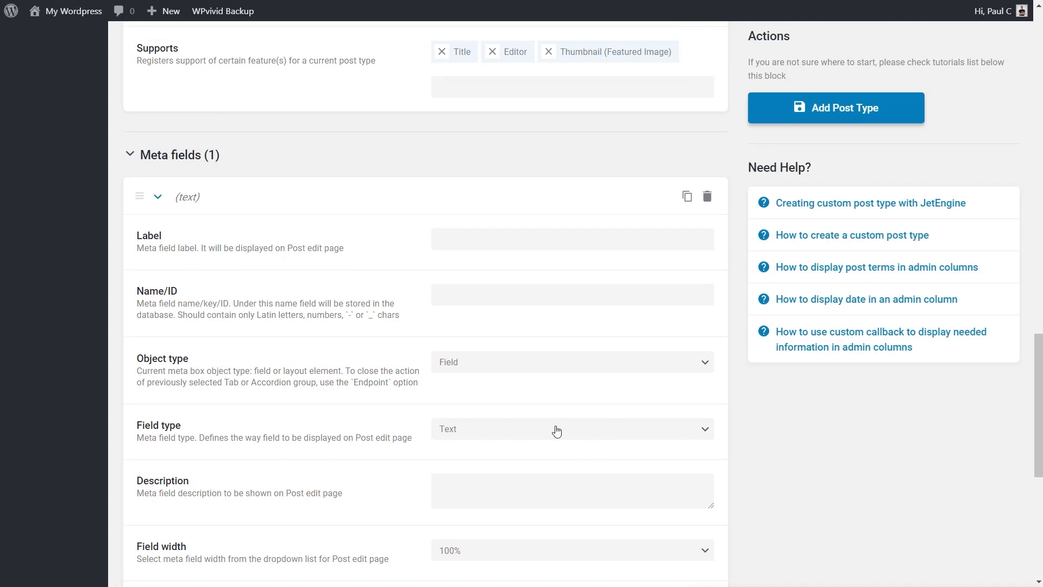
{"action": "left_click", "coordinate": [478, 238]}
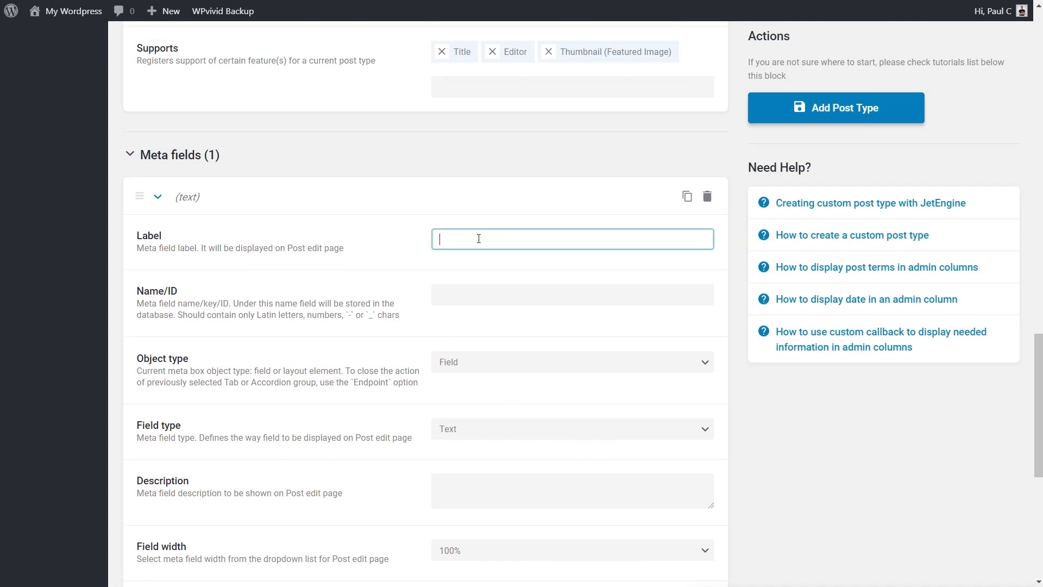
{"action": "type", "text": "Agent Telephone"}
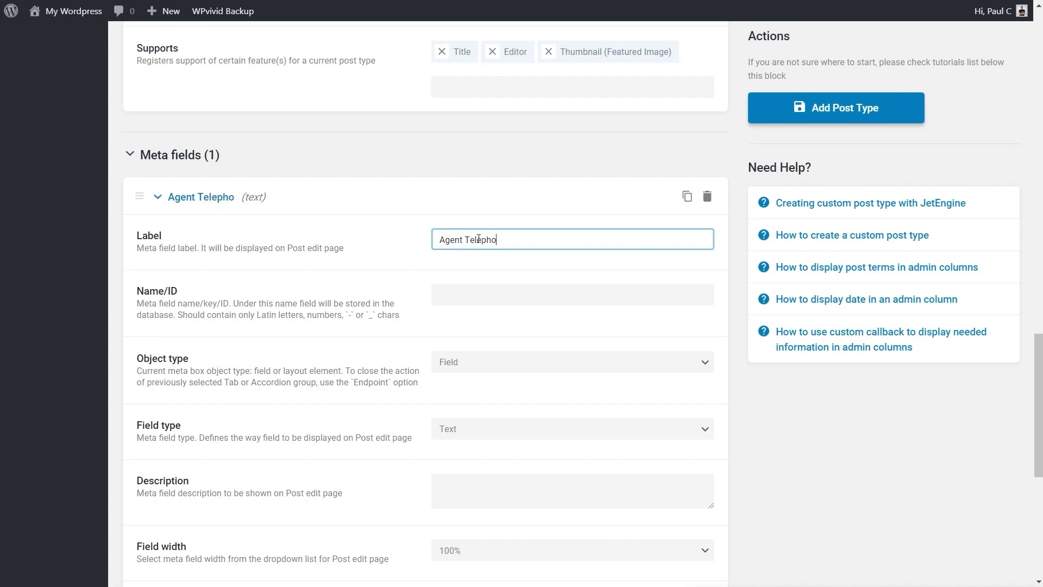
{"action": "left_click", "coordinate": [489, 298]}
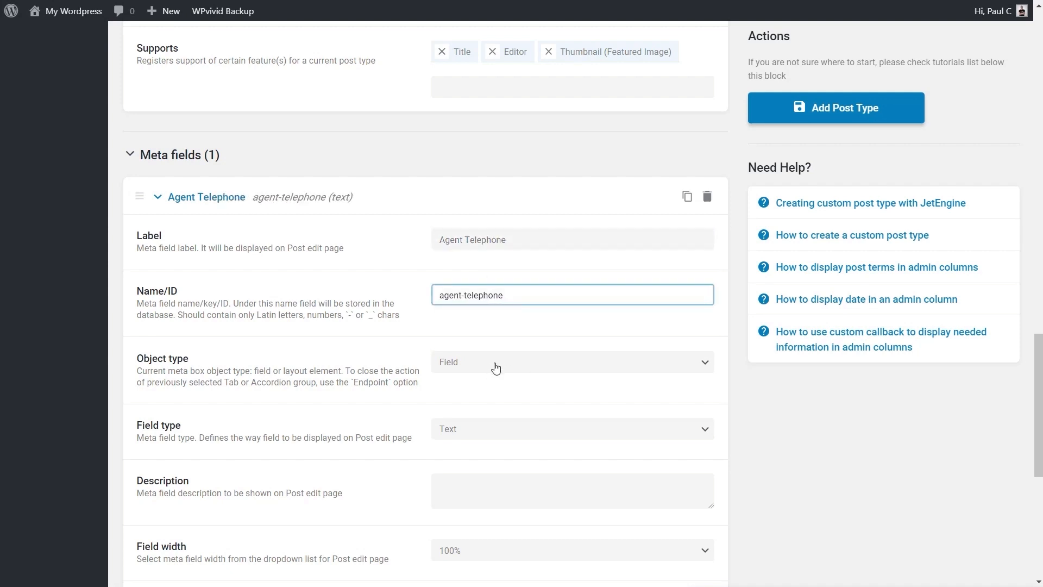
Collapse the Agent Telephone field and add a second text meta field labelled Agent Email with the name agent-email
{"action": "scroll", "coordinate": [821, 471], "scroll_direction": "down", "scroll_amount": 2}
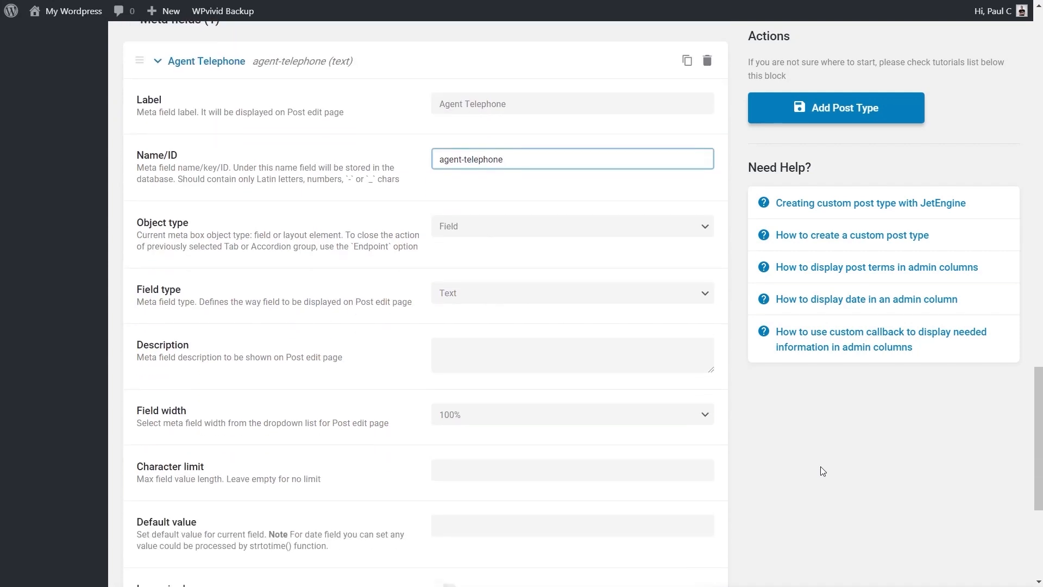
{"action": "scroll", "coordinate": [820, 470], "scroll_direction": "up", "scroll_amount": 4}
{"action": "left_click", "coordinate": [174, 268]}
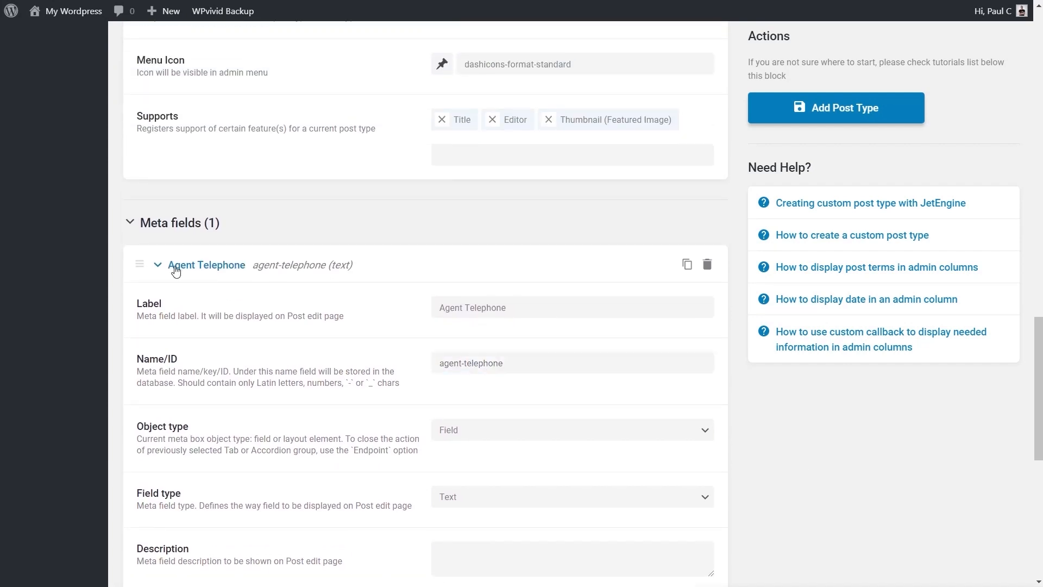
{"action": "left_click", "coordinate": [192, 473]}
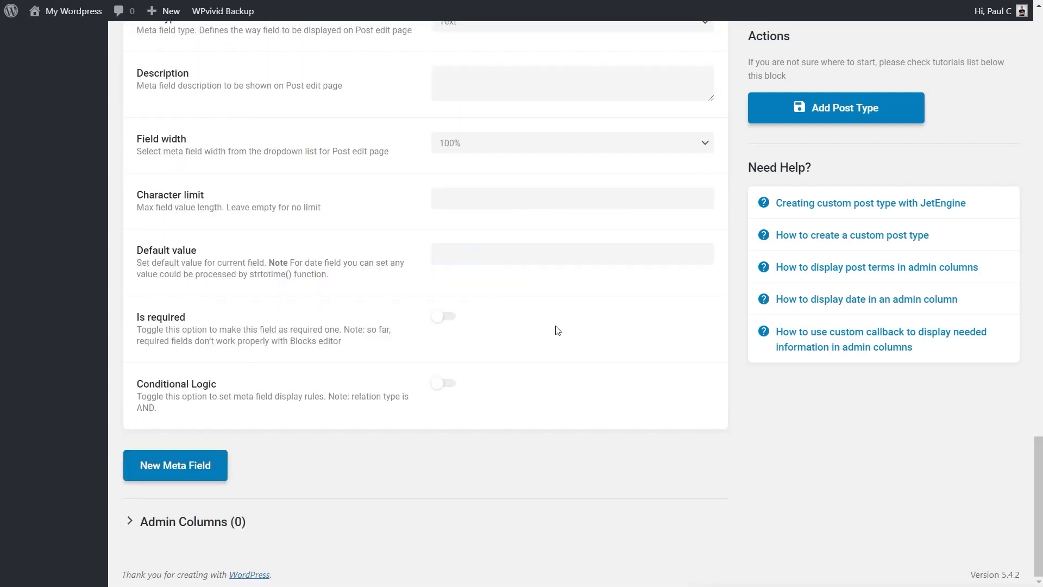
{"action": "scroll", "coordinate": [558, 328], "scroll_direction": "up", "scroll_amount": 5}
{"action": "scroll", "coordinate": [492, 203], "scroll_direction": "up", "scroll_amount": 2}
{"action": "left_click", "coordinate": [469, 239]}
{"action": "type", "text": "Agent Email"}
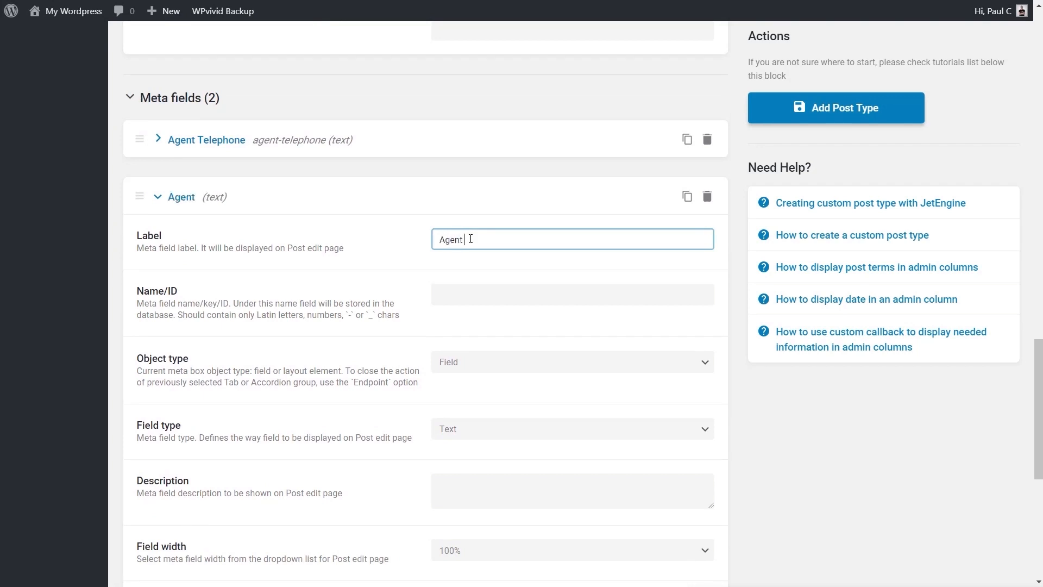
{"action": "left_click", "coordinate": [482, 292]}
{"action": "left_click", "coordinate": [754, 451]}
{"action": "scroll", "coordinate": [756, 453], "scroll_direction": "down", "scroll_amount": 5}
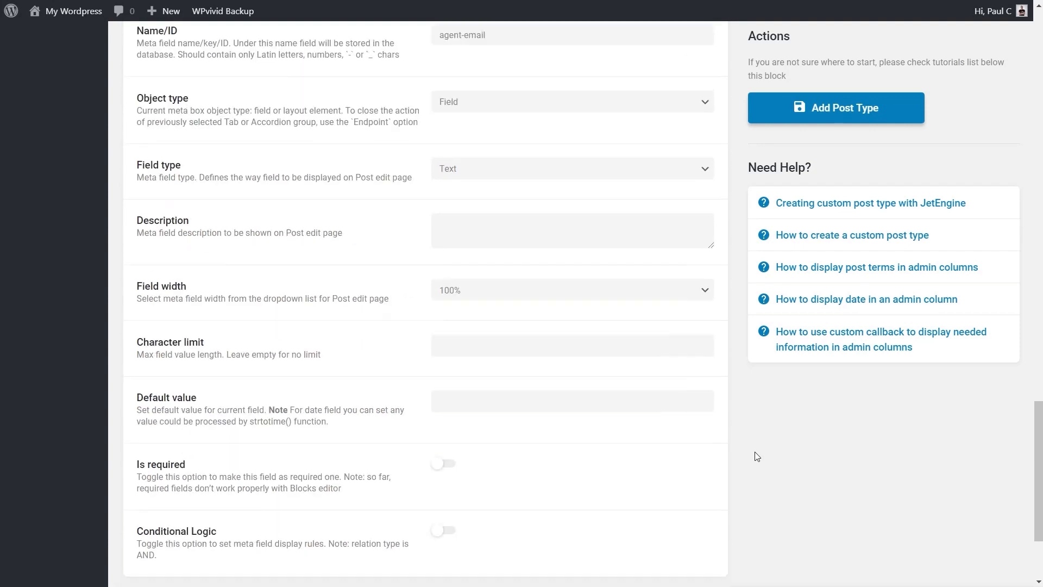
Collapse the Agent Email meta field and save the new Agency post type
{"action": "scroll", "coordinate": [757, 456], "scroll_direction": "down", "scroll_amount": 3}
{"action": "scroll", "coordinate": [754, 448], "scroll_direction": "up", "scroll_amount": 12}
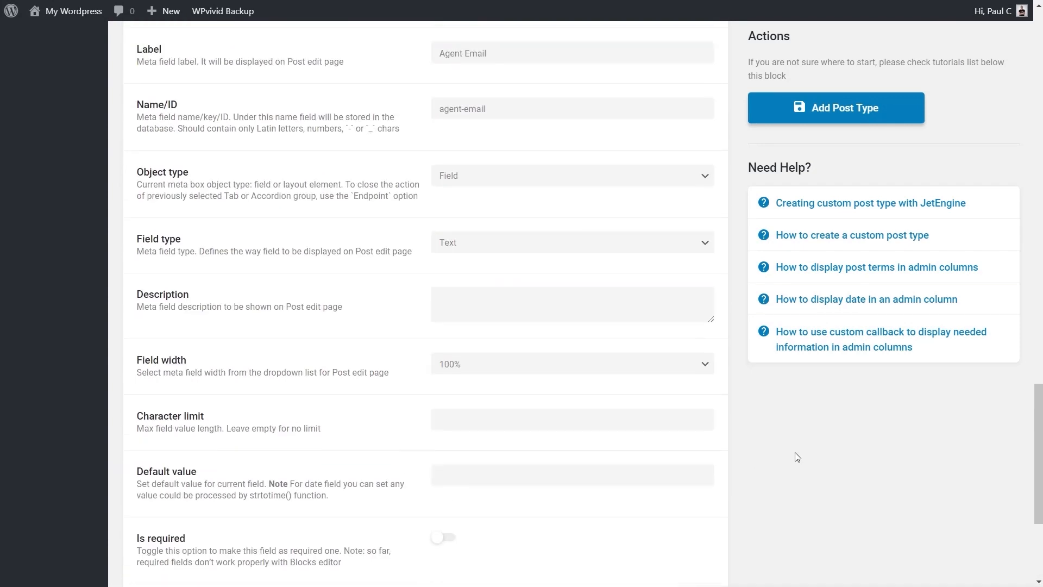
{"action": "left_click", "coordinate": [262, 266]}
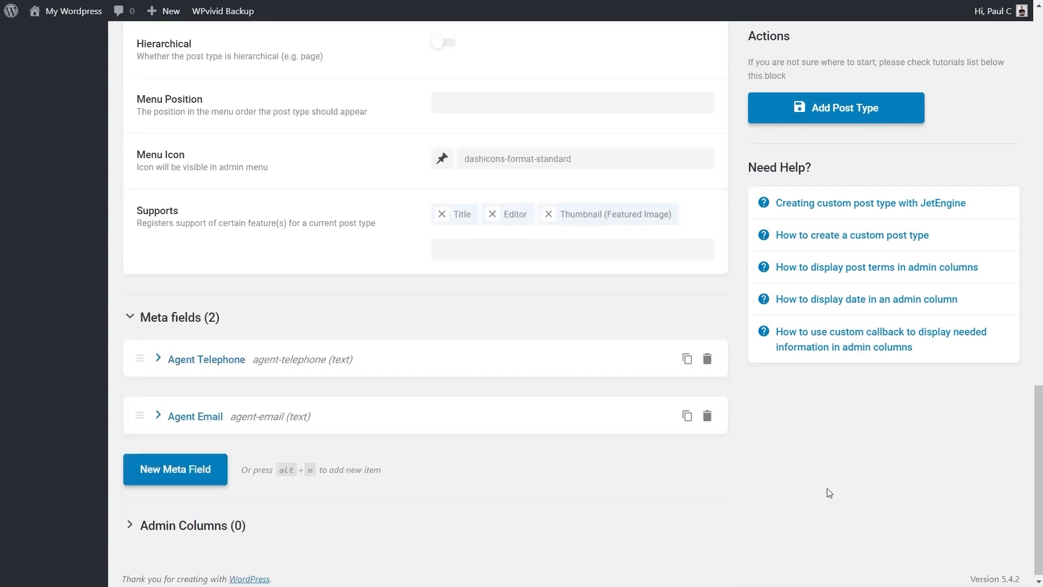
{"action": "scroll", "coordinate": [826, 491], "scroll_direction": "up", "scroll_amount": 4}
{"action": "left_click", "coordinate": [826, 111]}
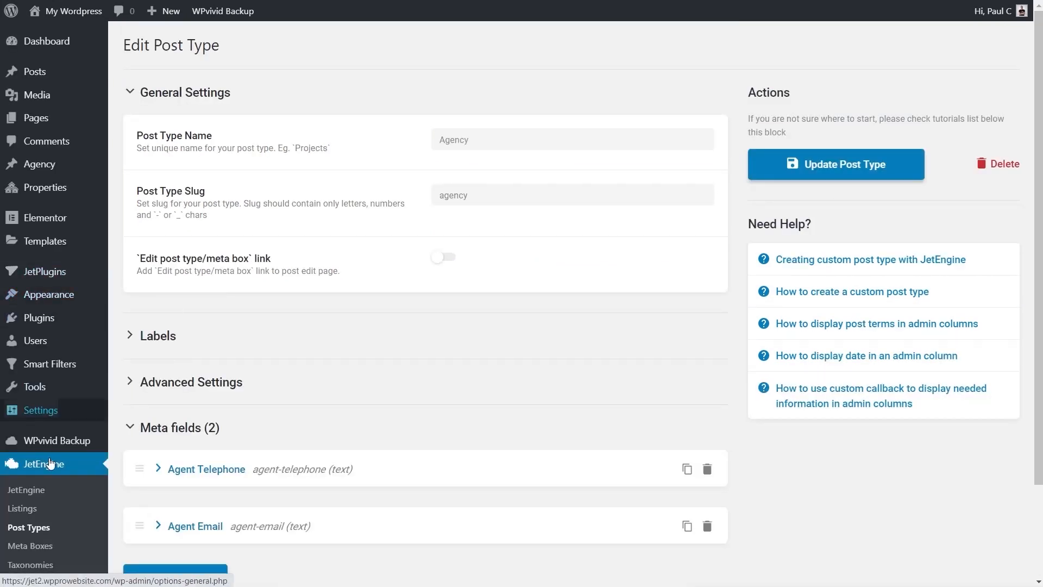
Start a new JetEngine post relation named Agent to Property Relation
{"action": "left_click", "coordinate": [30, 527]}
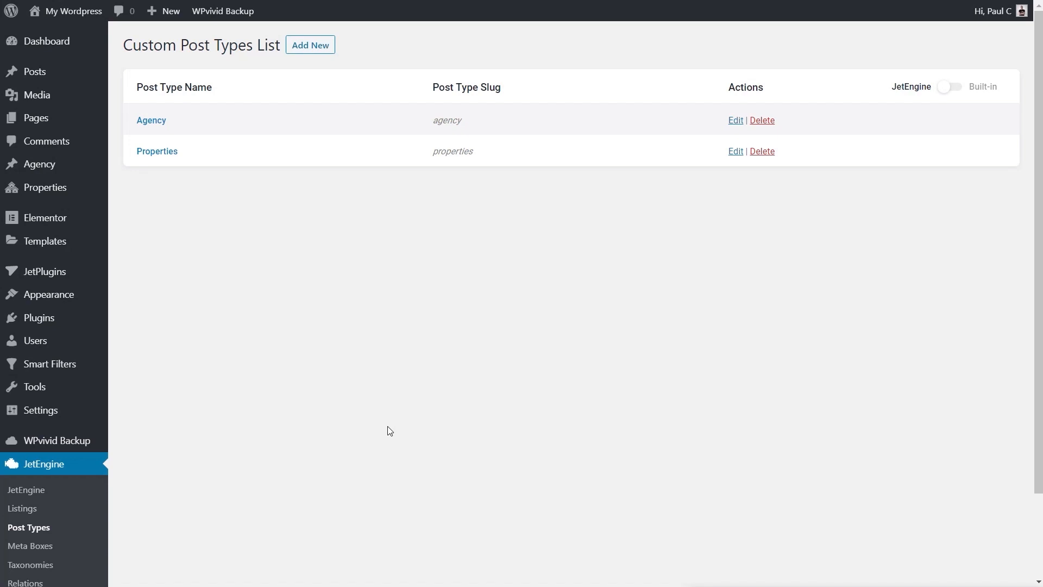
{"action": "scroll", "coordinate": [261, 398], "scroll_direction": "down", "scroll_amount": 2}
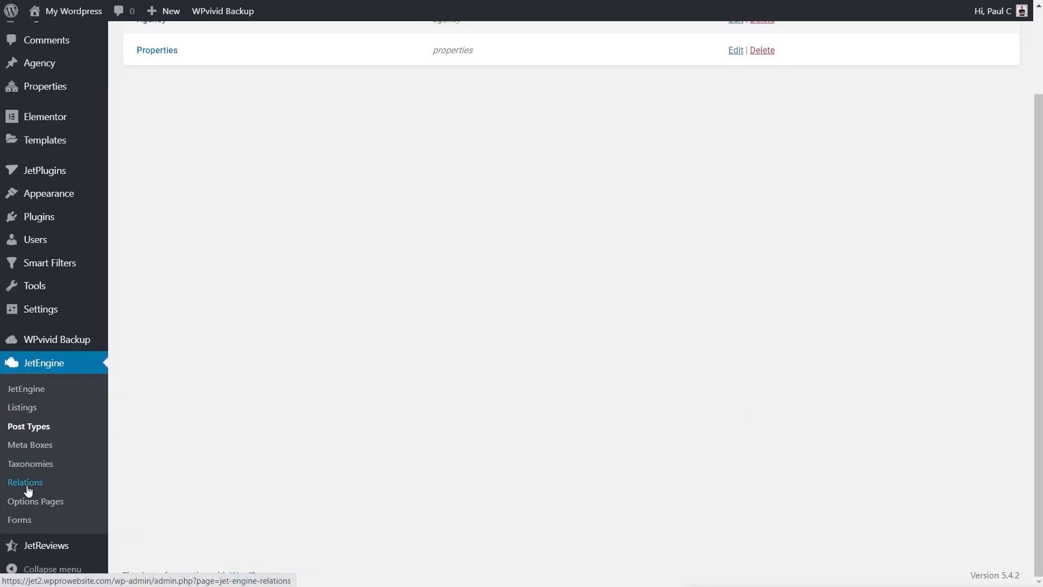
{"action": "left_click", "coordinate": [27, 489]}
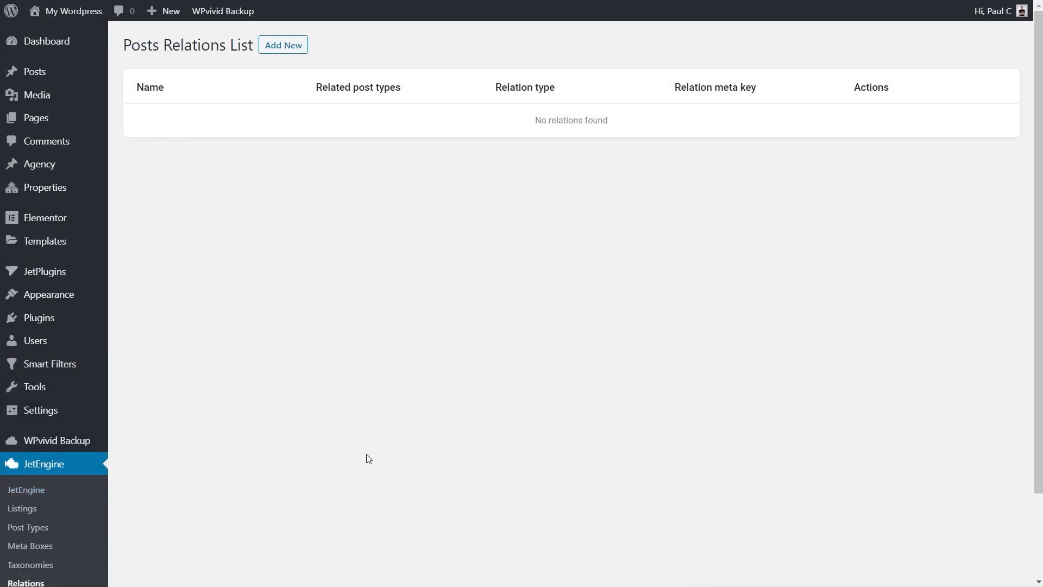
{"action": "left_click", "coordinate": [291, 48]}
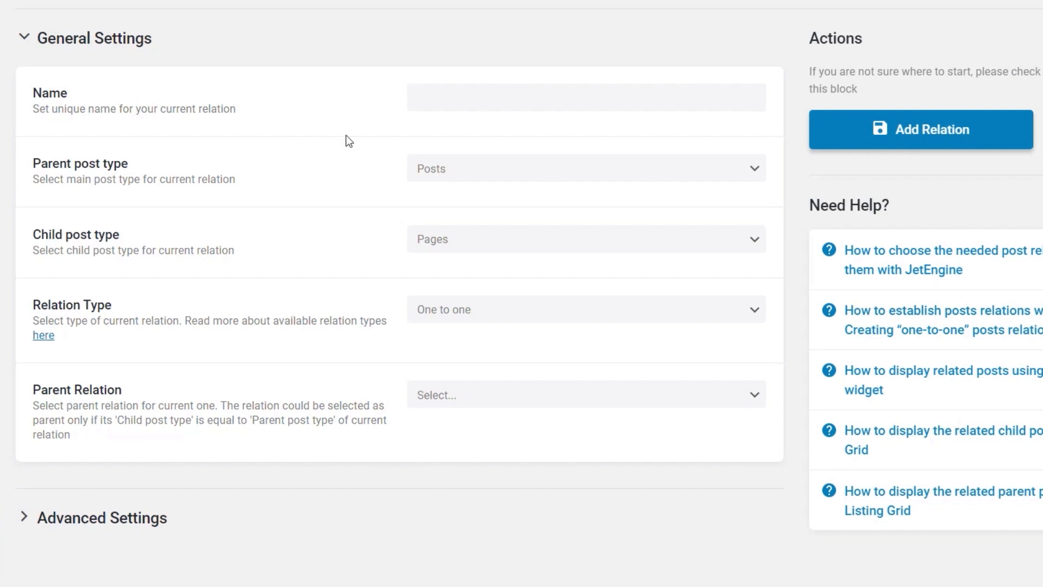
{"action": "left_click", "coordinate": [451, 100]}
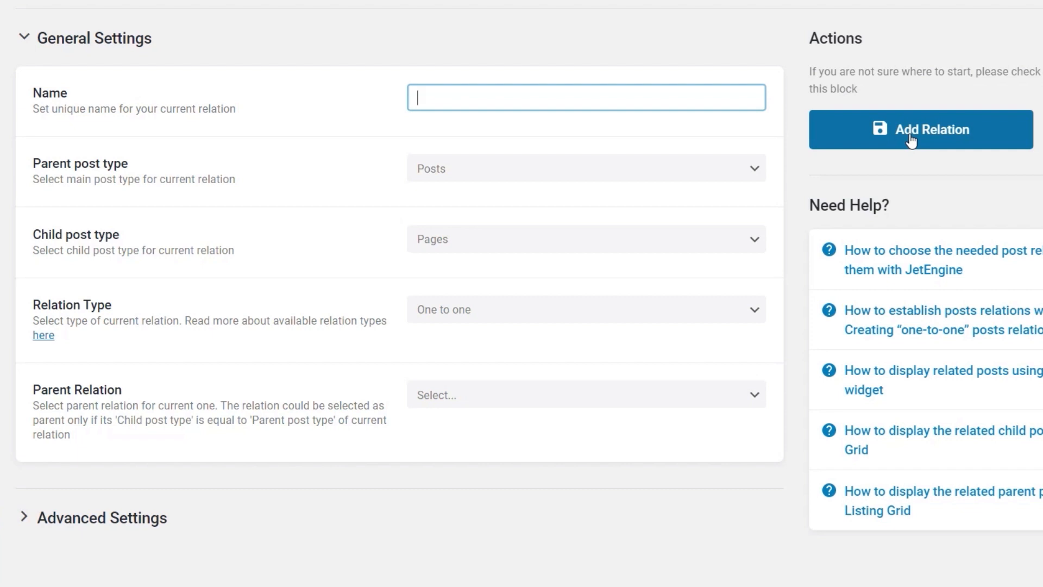
{"action": "type", "text": "Agent "}
{"action": "type", "text": "to Property "}
{"action": "type", "text": "Rela"}
{"action": "key", "text": "BackSpace"}
{"action": "type", "text": "lation"}
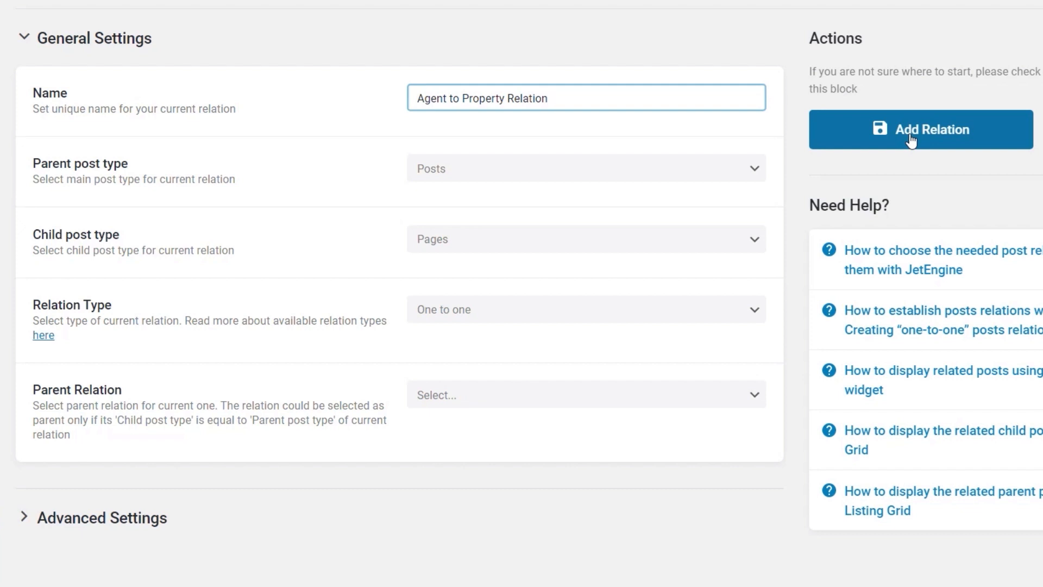
{"action": "left_click", "coordinate": [911, 140]}
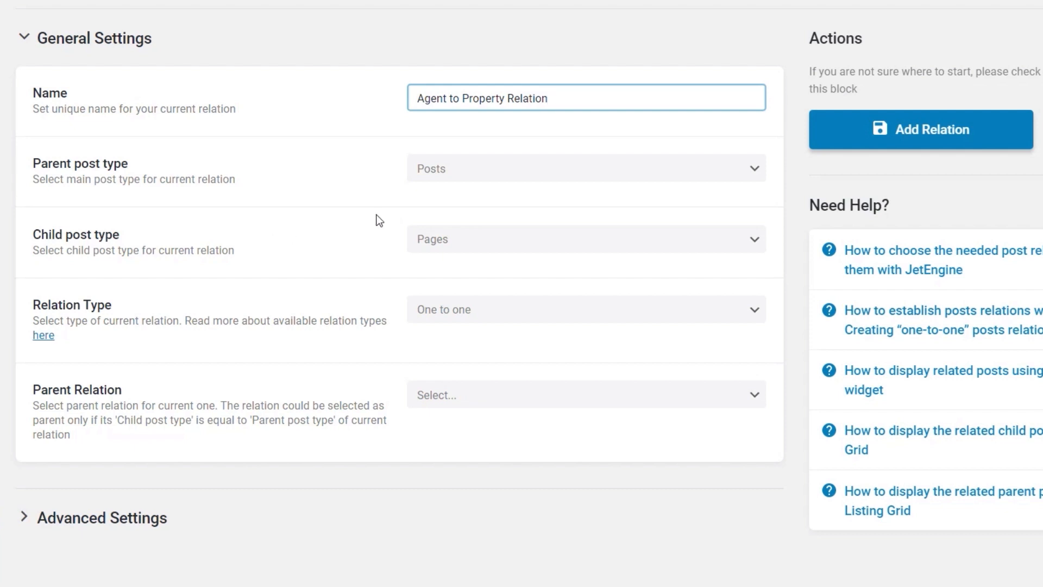
Set the relation's parent post type to Agency, child post type to Properties and relation type to One to many
{"action": "left_click", "coordinate": [455, 170]}
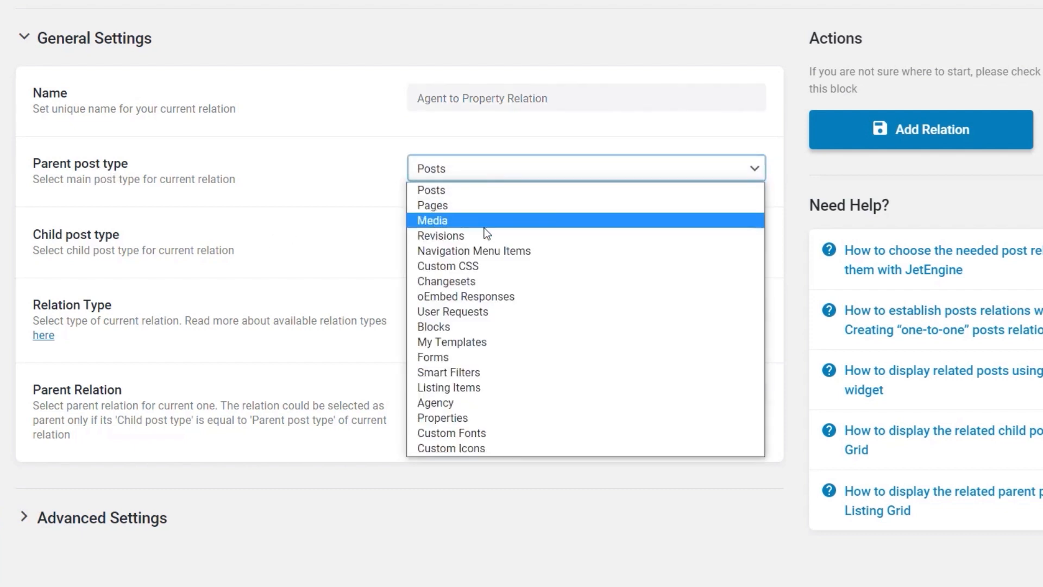
{"action": "left_click", "coordinate": [455, 406]}
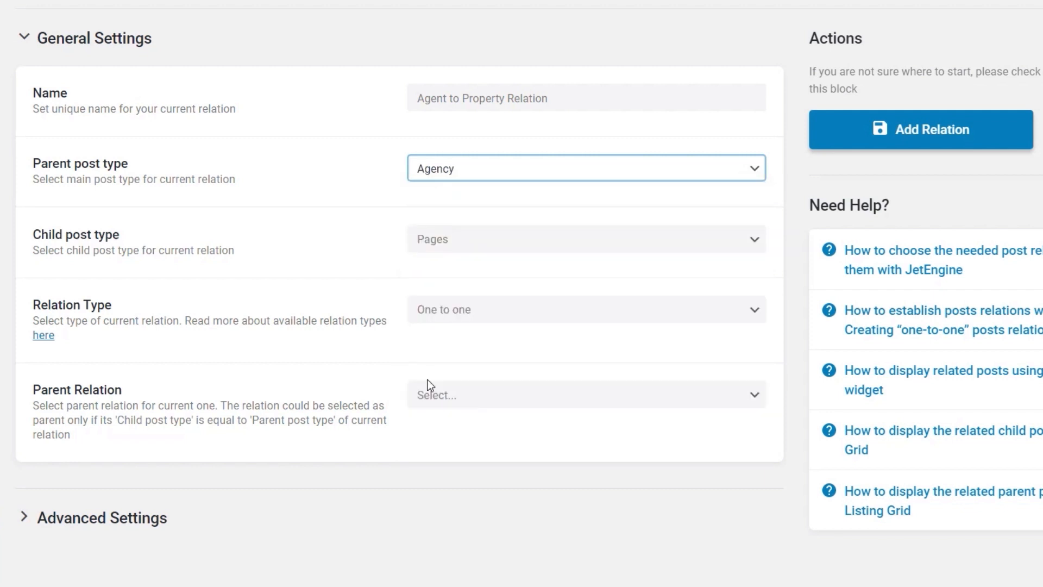
{"action": "left_click", "coordinate": [459, 250]}
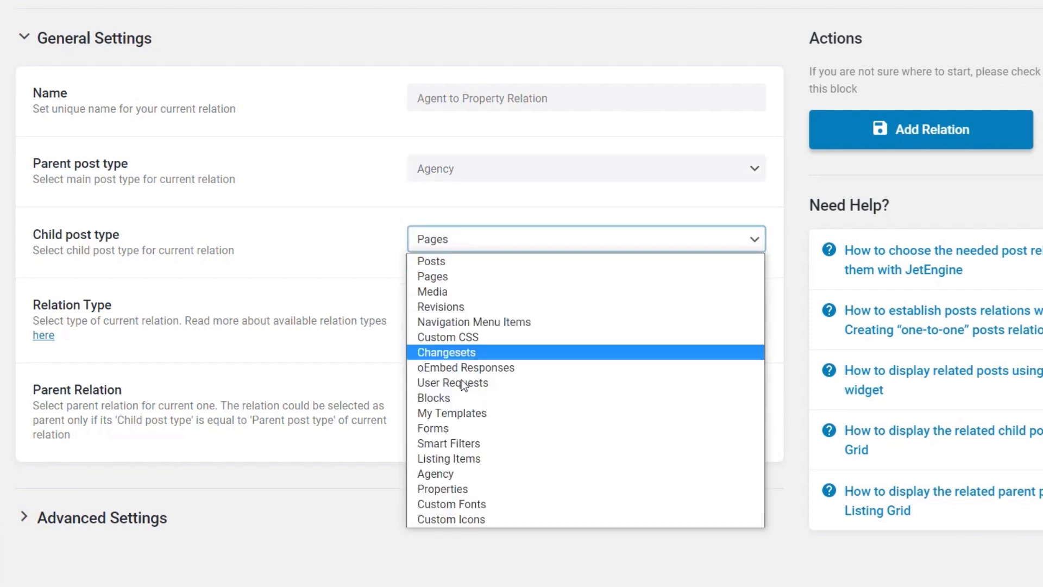
{"action": "left_click", "coordinate": [449, 493]}
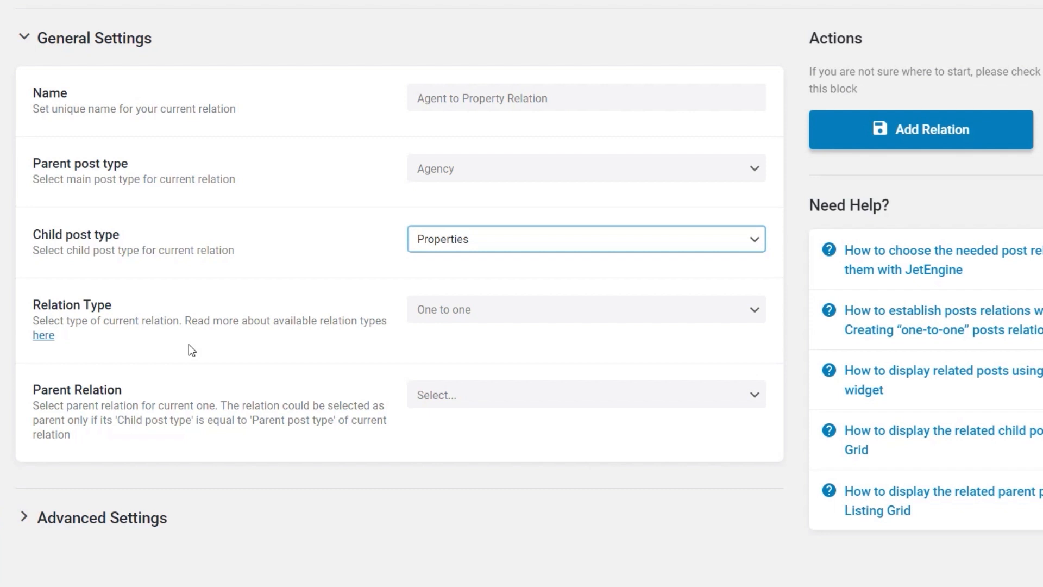
{"action": "left_click", "coordinate": [446, 319]}
{"action": "left_click", "coordinate": [458, 342]}
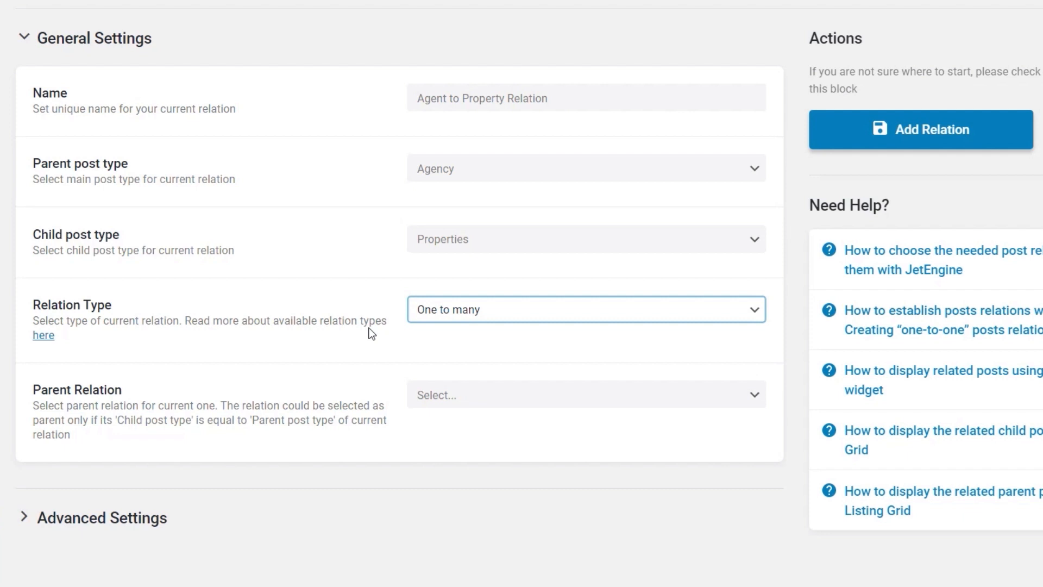
{"action": "left_click", "coordinate": [444, 316]}
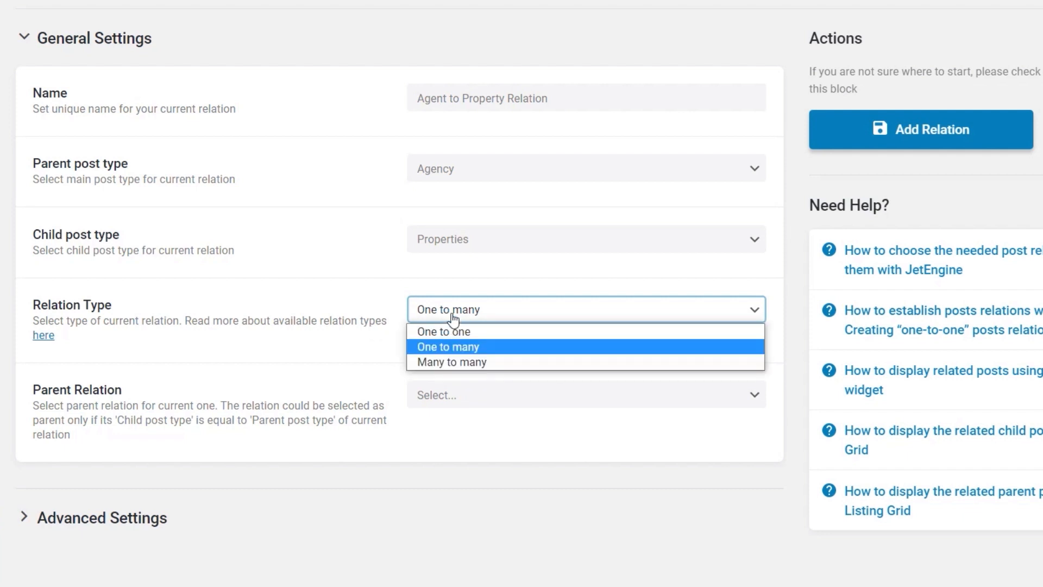
{"action": "left_click", "coordinate": [457, 362]}
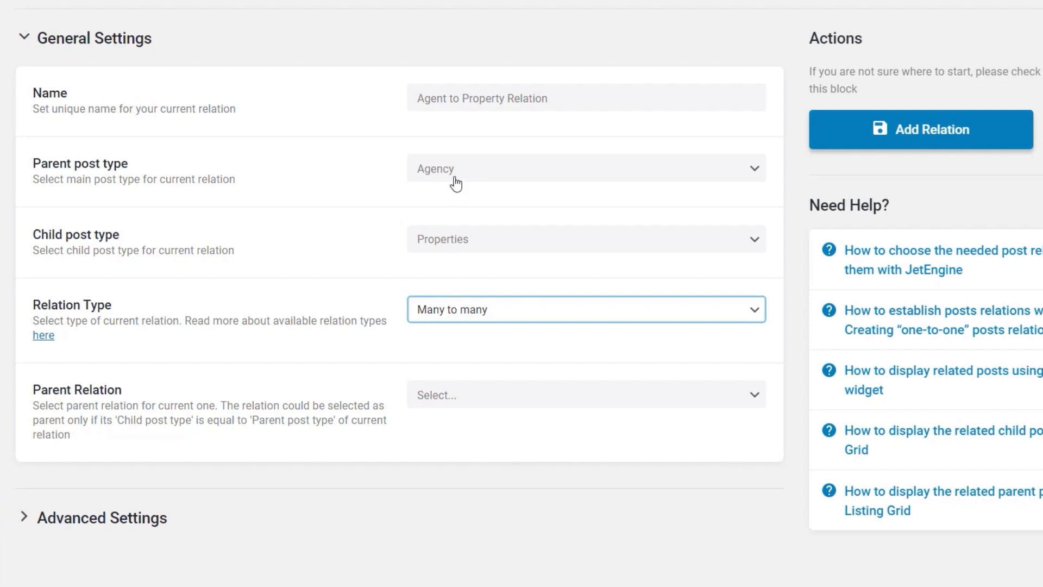
{"action": "left_click", "coordinate": [471, 308]}
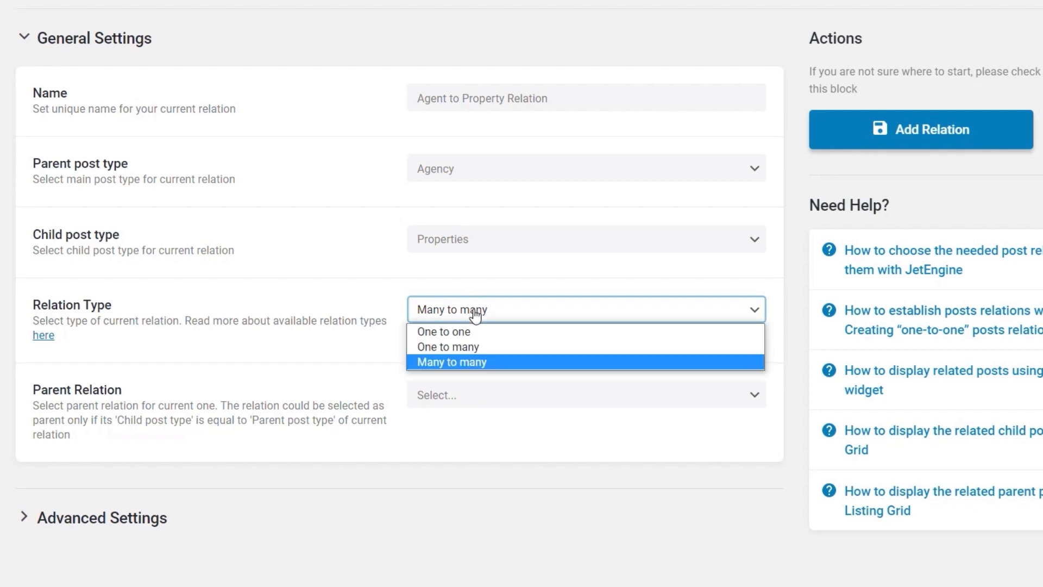
{"action": "left_click", "coordinate": [463, 346]}
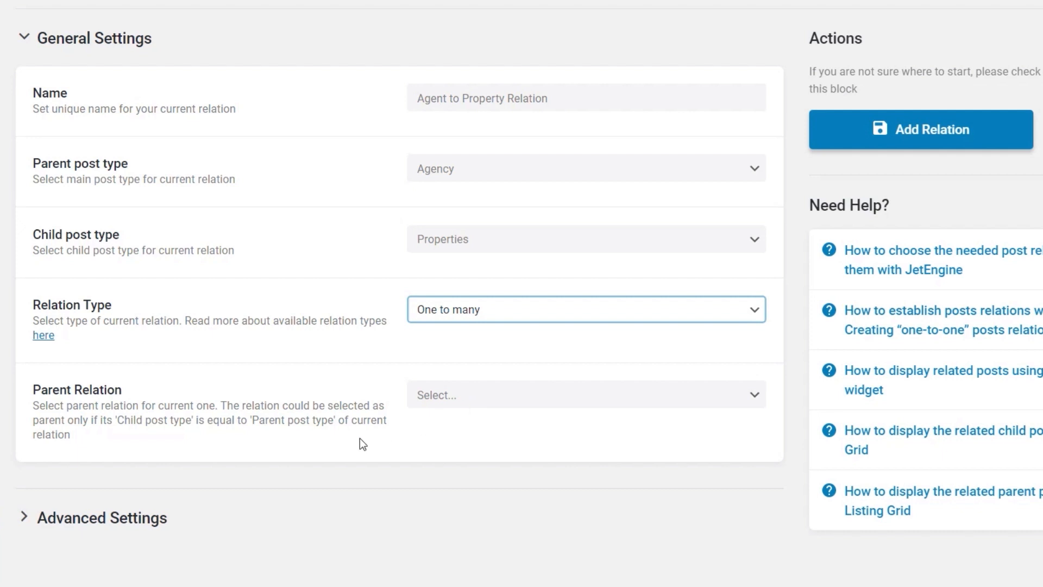
Expand the relation's advanced settings and save the relation with controls registered for both post types
{"action": "scroll", "coordinate": [360, 439], "scroll_direction": "down", "scroll_amount": 2}
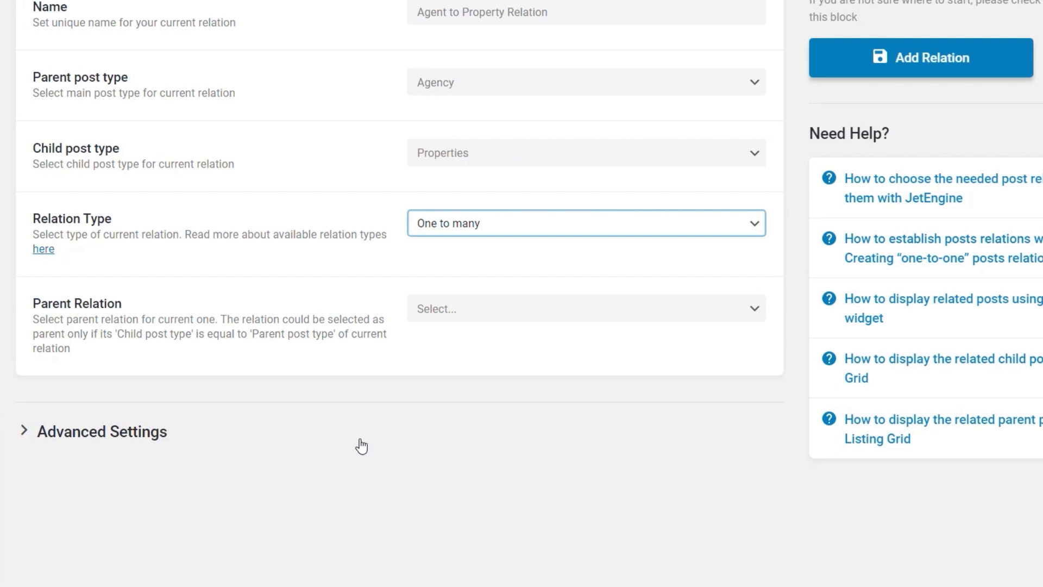
{"action": "scroll", "coordinate": [342, 442], "scroll_direction": "down", "scroll_amount": 1}
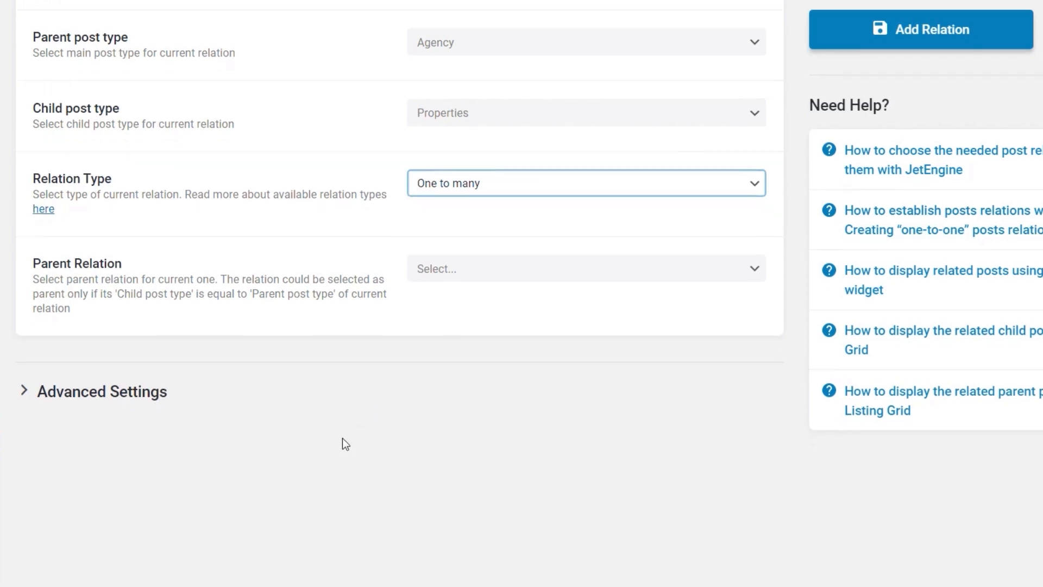
{"action": "left_click", "coordinate": [23, 389]}
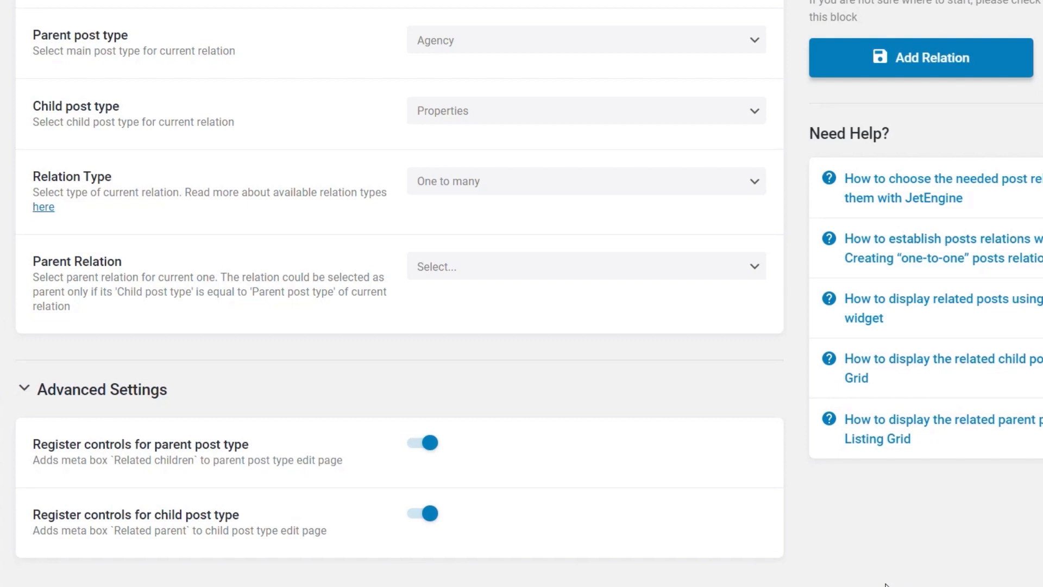
{"action": "left_click", "coordinate": [922, 65]}
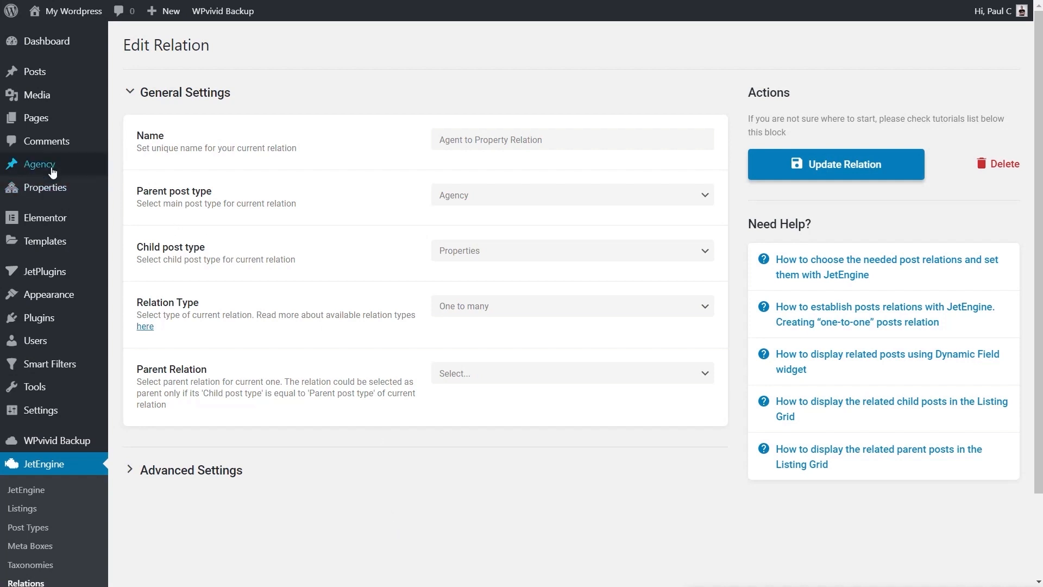
Start a new Agency post titled Agent A and paste the Lorem ipsum paragraph as its content
{"action": "mouse_move", "coordinate": [52, 171]}
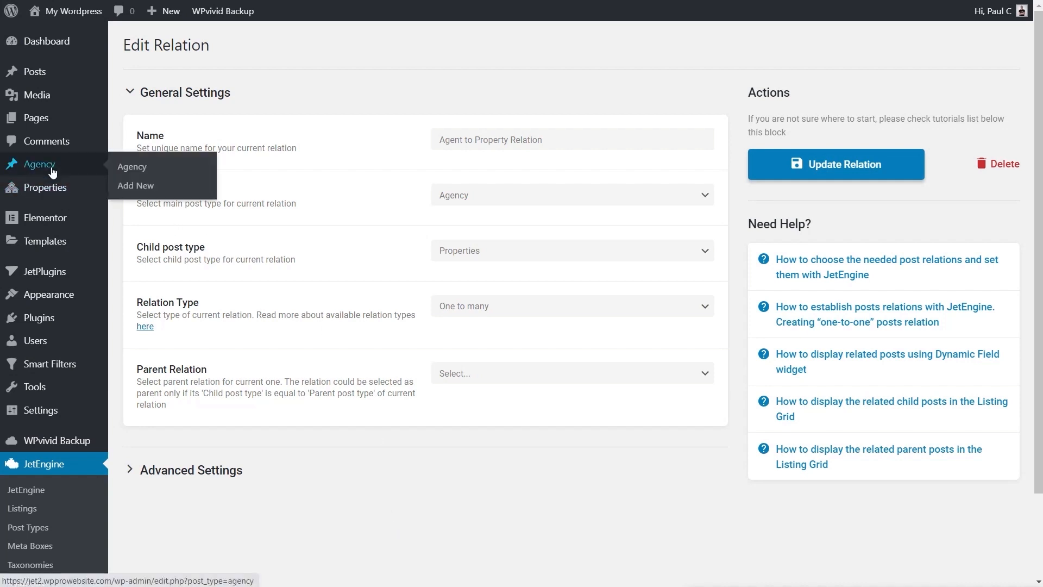
{"action": "left_click", "coordinate": [135, 185]}
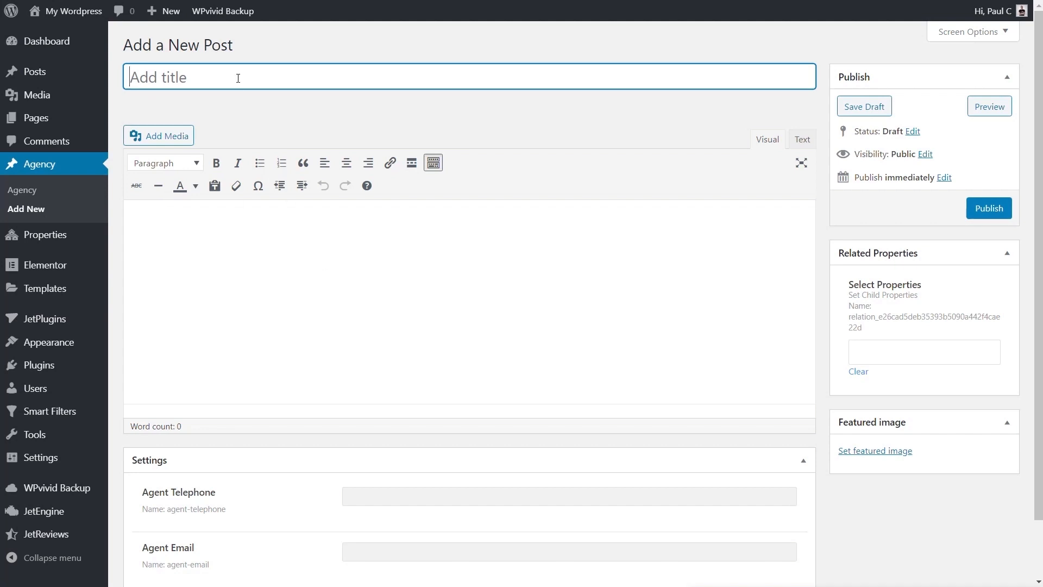
{"action": "type", "text": "Agent A"}
{"action": "left_click", "coordinate": [282, 256]}
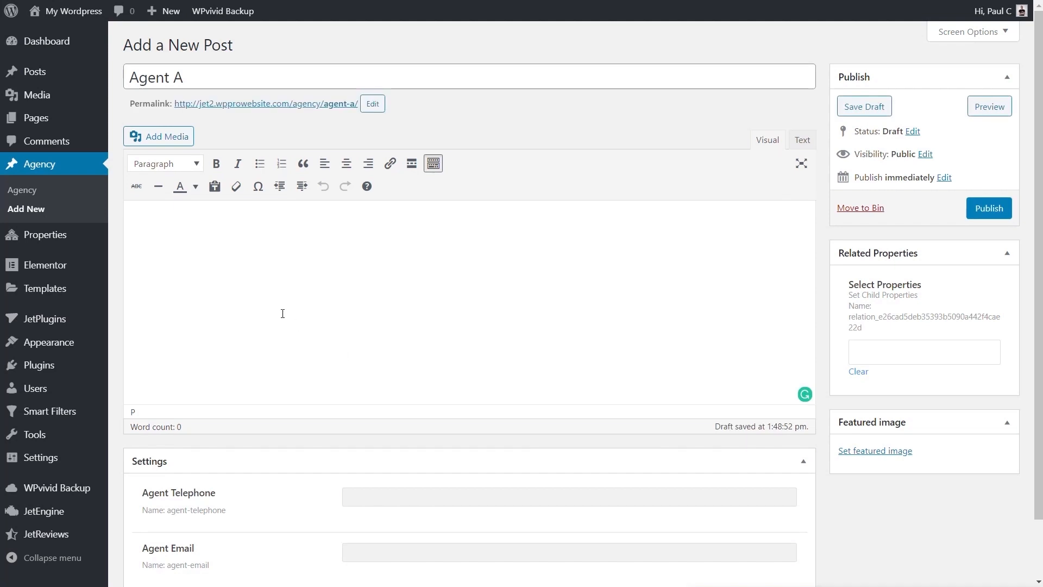
{"action": "type", "text": "Lorem ipsum dolor sit amet, consectetur adipiscing elit, sed do eiusmod tempor incididunt ut labore et dolore magna aliqua. Ut enim ad minim veniam, quis nostrud exercitation ullamco laboris nisi ut aliquip ex ea commodo consequat. Duis aute irure dolor in reprehenderit in voluptate velit esse cillum dolore eu fugiat nulla pariatur. Excepteur sint occaecat cupidatat non proident, sunt in culpa qui officia deserunt mollit anim id est laborum."}
Fill in the agent's telephone number and email address in the post's meta fields
{"action": "scroll", "coordinate": [512, 400], "scroll_direction": "down", "scroll_amount": 3}
{"action": "left_click", "coordinate": [375, 429]}
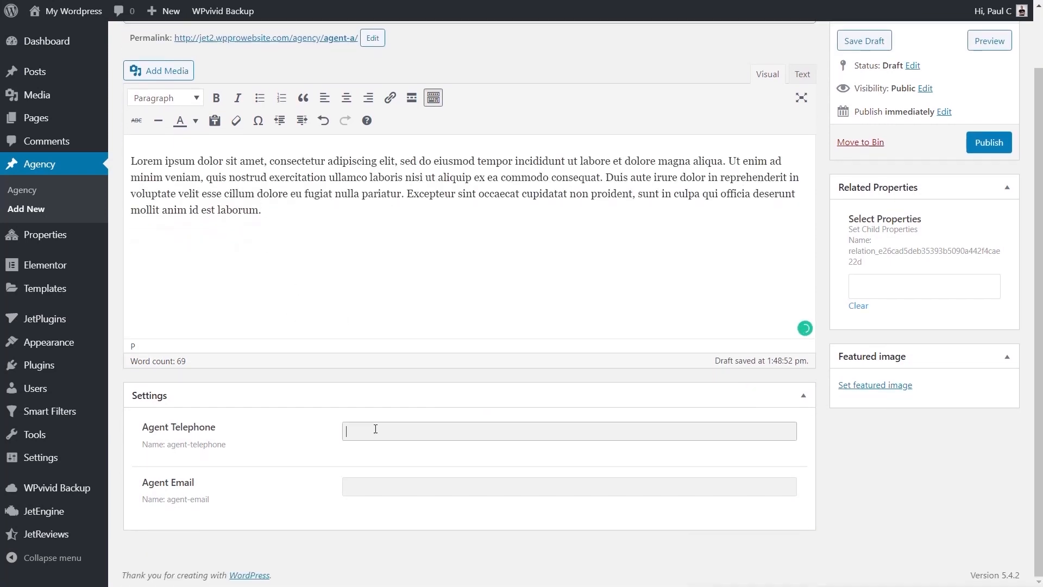
{"action": "type", "text": "11112888444"}
{"action": "left_click", "coordinate": [417, 486]}
{"action": "type", "text": "no"}
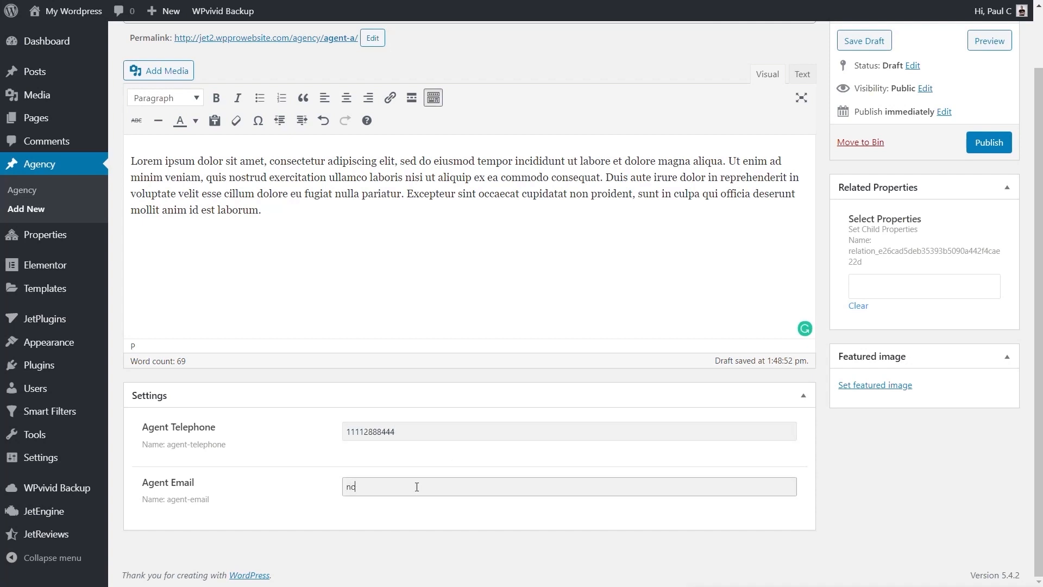
{"action": "type", "text": "@email.com"}
Set the media library photo of the businessman phoning in an office as the post's featured image
{"action": "left_click", "coordinate": [864, 385]}
{"action": "left_click", "coordinate": [81, 184]}
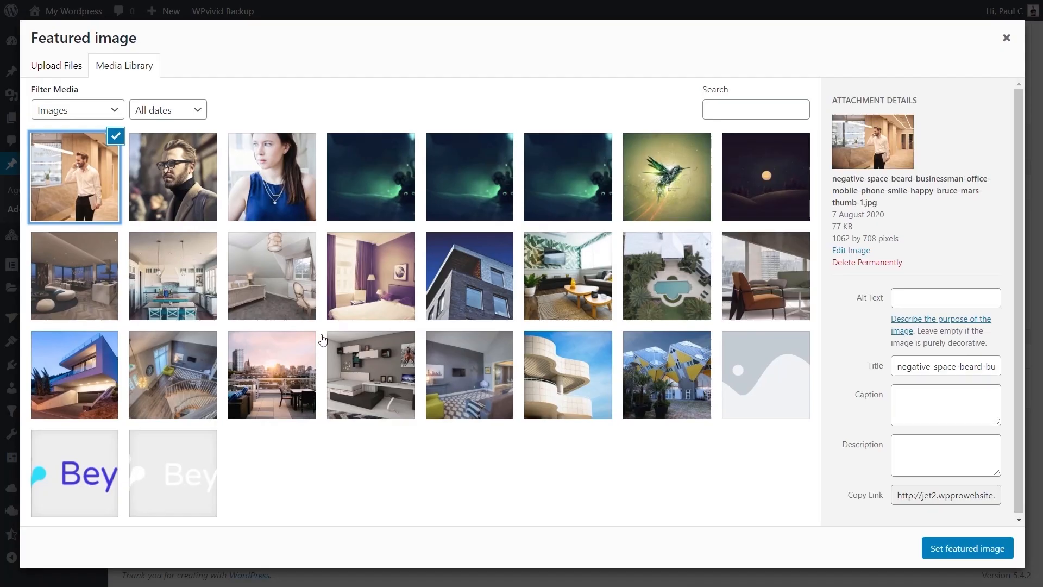
{"action": "left_click", "coordinate": [931, 542]}
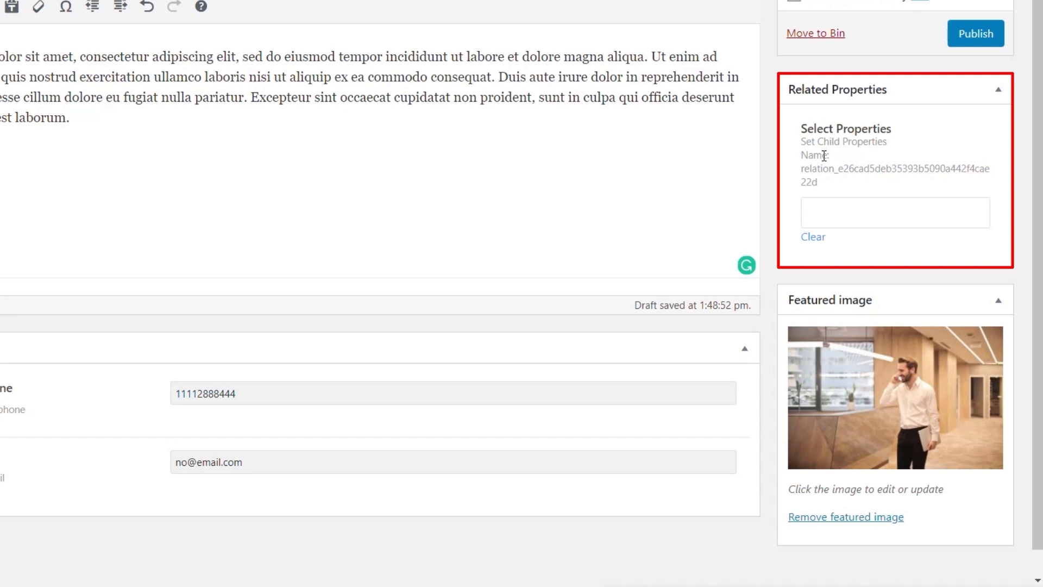
Add Edinburgh Heights as a related child property of Agent A and publish the post
{"action": "left_click", "coordinate": [867, 211]}
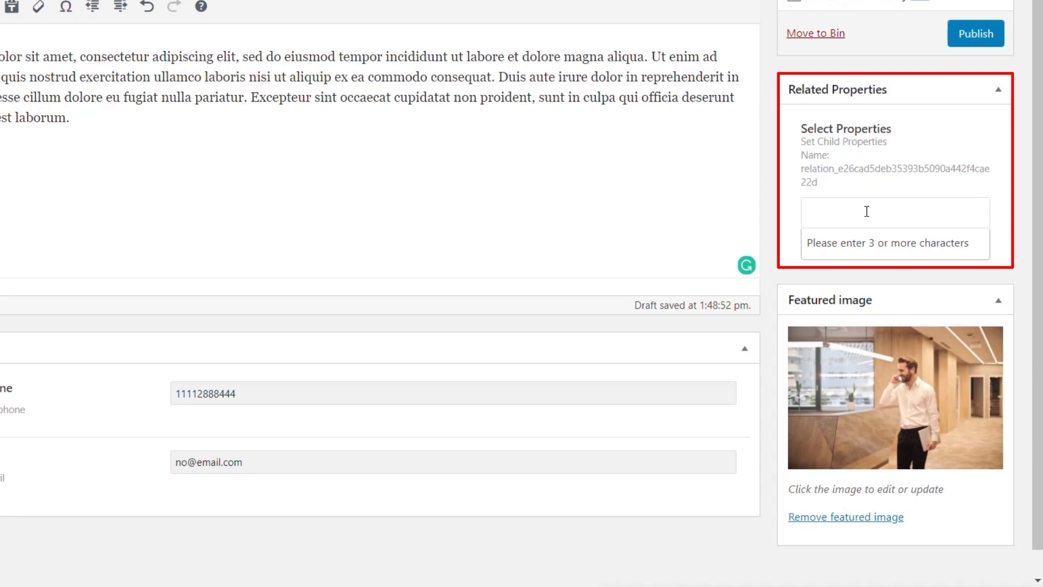
{"action": "type", "text": "edi"}
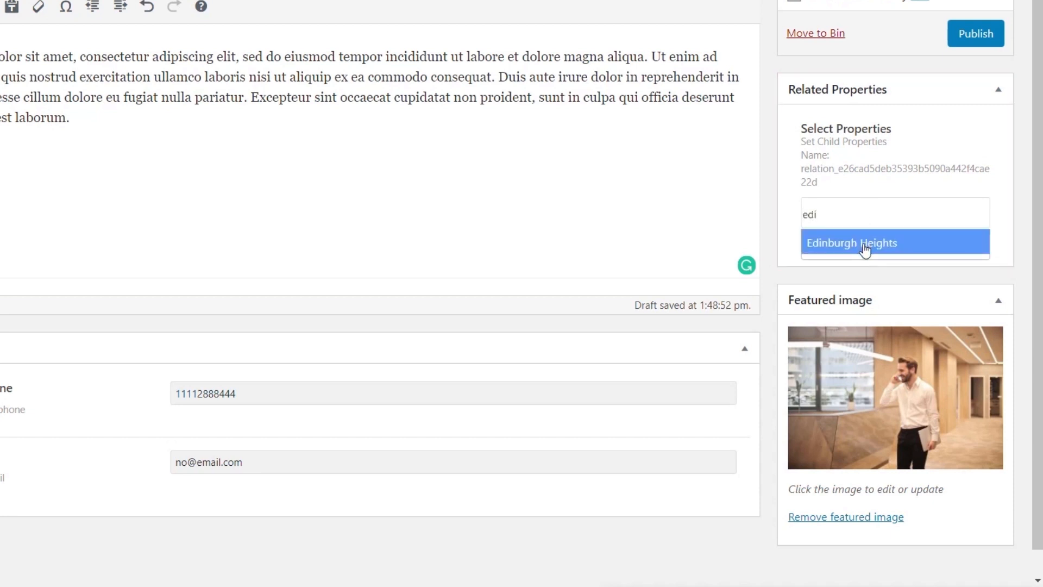
{"action": "left_click", "coordinate": [865, 248]}
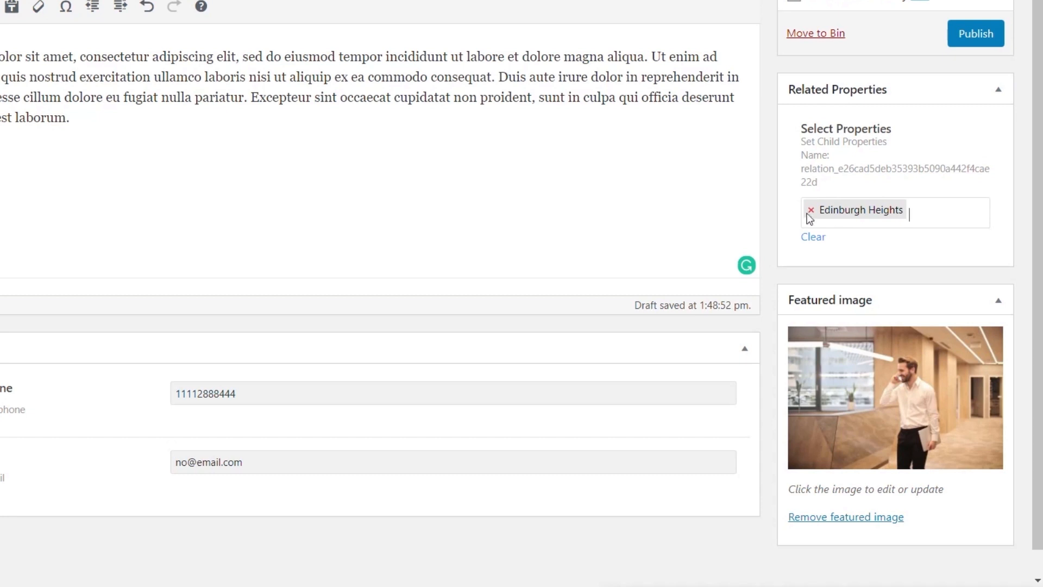
{"action": "scroll", "coordinate": [592, 403], "scroll_direction": "up", "scroll_amount": 1}
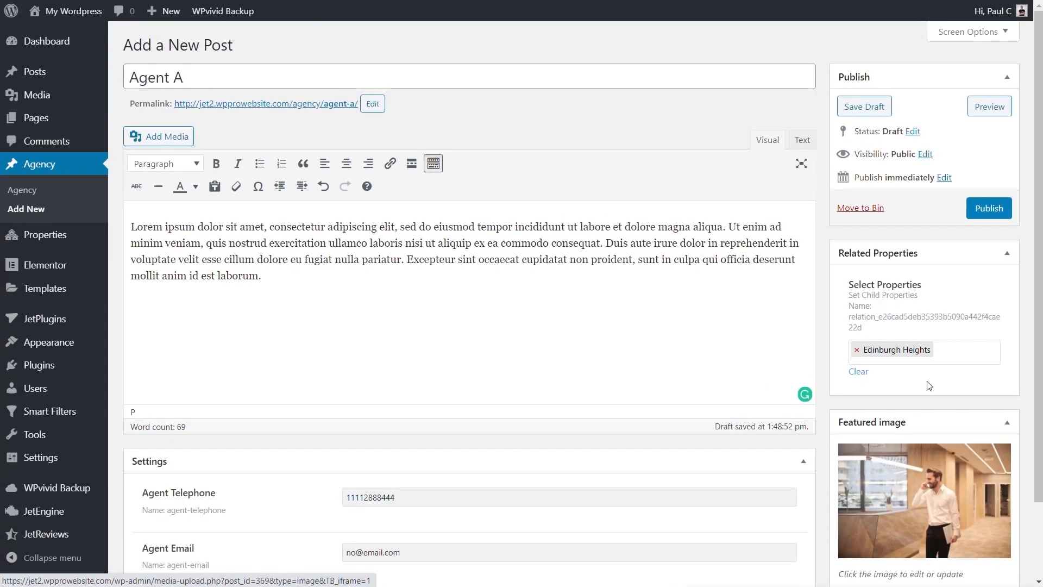
{"action": "left_click", "coordinate": [987, 215]}
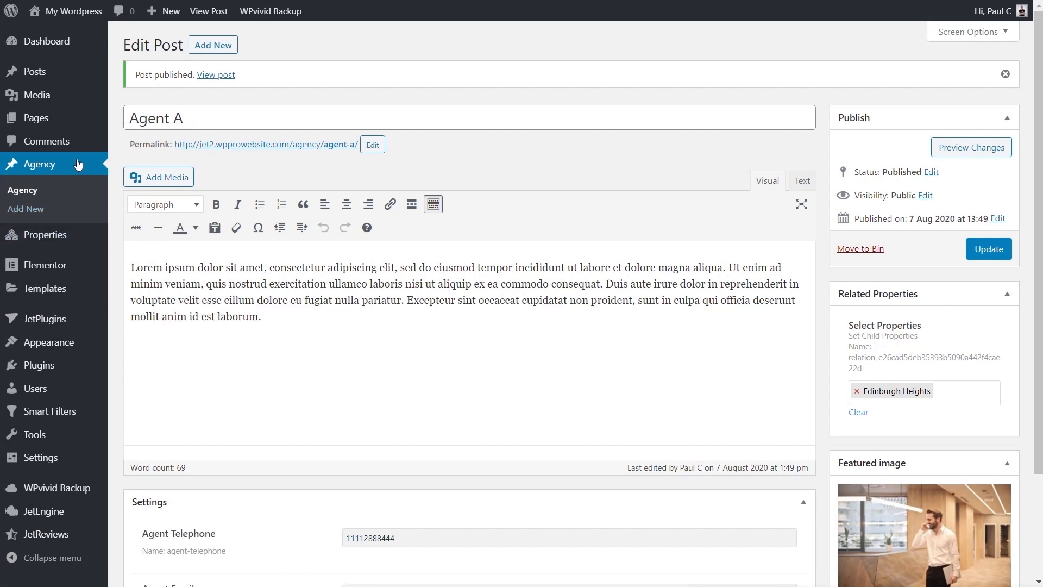
Open the Edinburgh Heights property for editing and check its Related Agency setting
{"action": "mouse_move", "coordinate": [43, 235]}
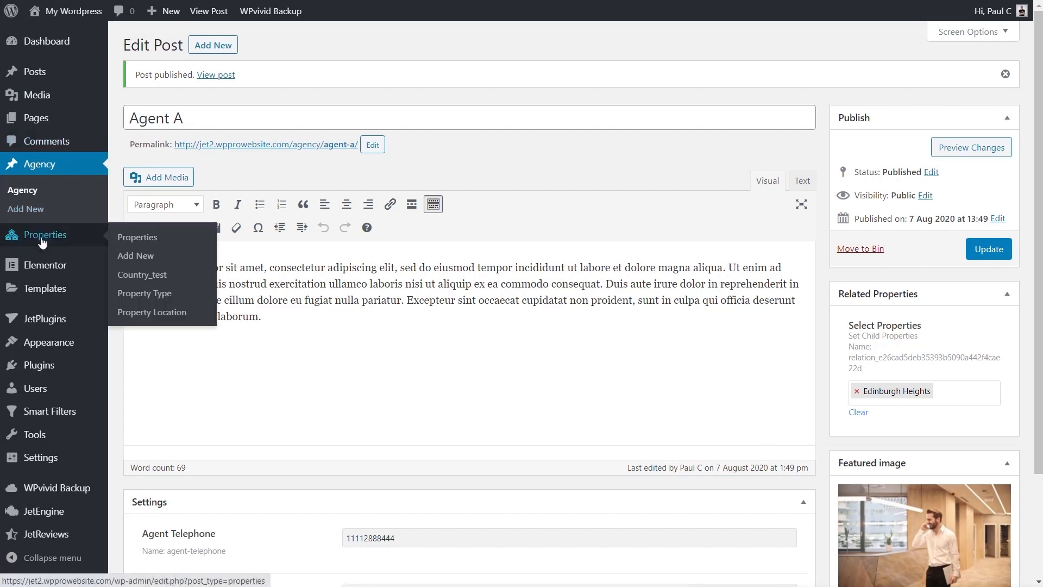
{"action": "left_click", "coordinate": [149, 243]}
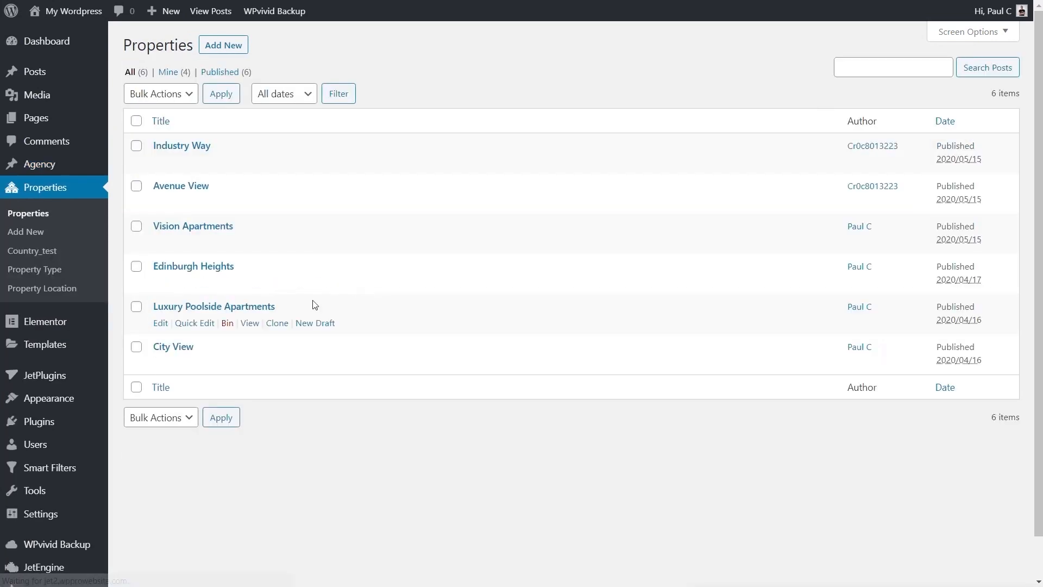
{"action": "left_click", "coordinate": [182, 266]}
{"action": "scroll", "coordinate": [671, 397], "scroll_direction": "down", "scroll_amount": 8}
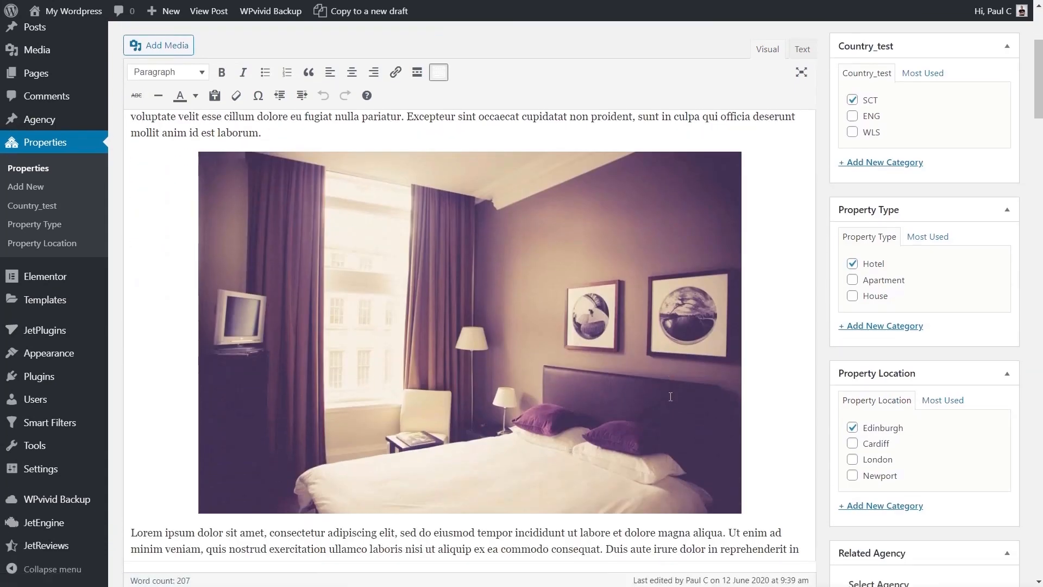
{"action": "scroll", "coordinate": [670, 396], "scroll_direction": "down", "scroll_amount": 1}
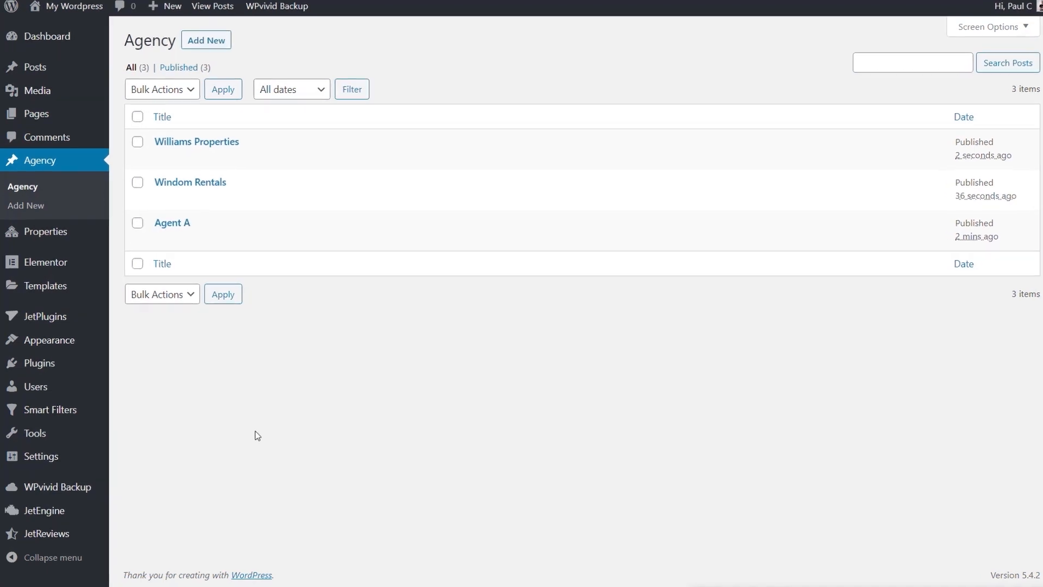
Start a new JetEngine listing item with Posts as its listing source
{"action": "mouse_move", "coordinate": [53, 510]}
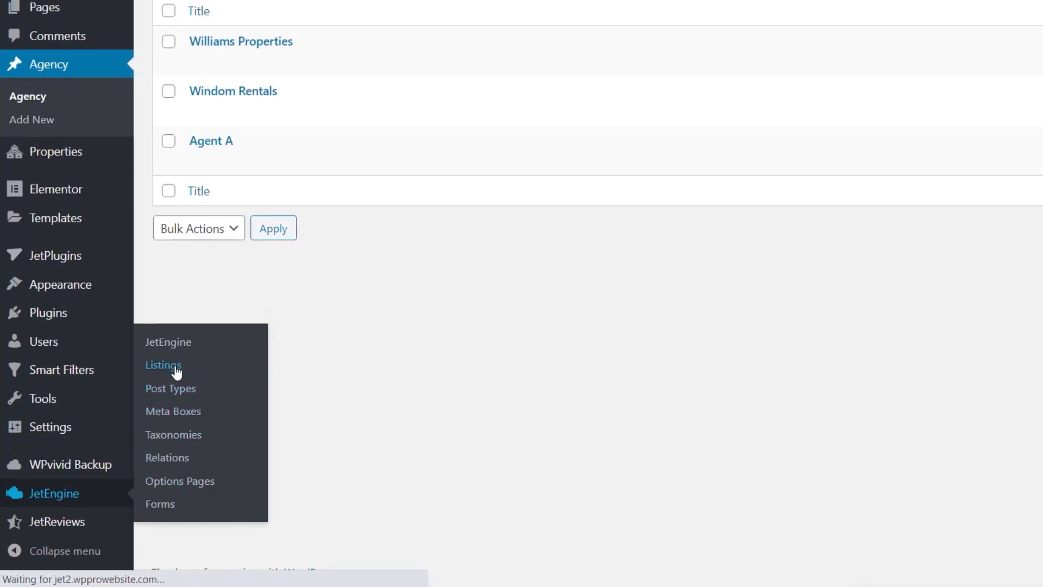
{"action": "left_click", "coordinate": [168, 363]}
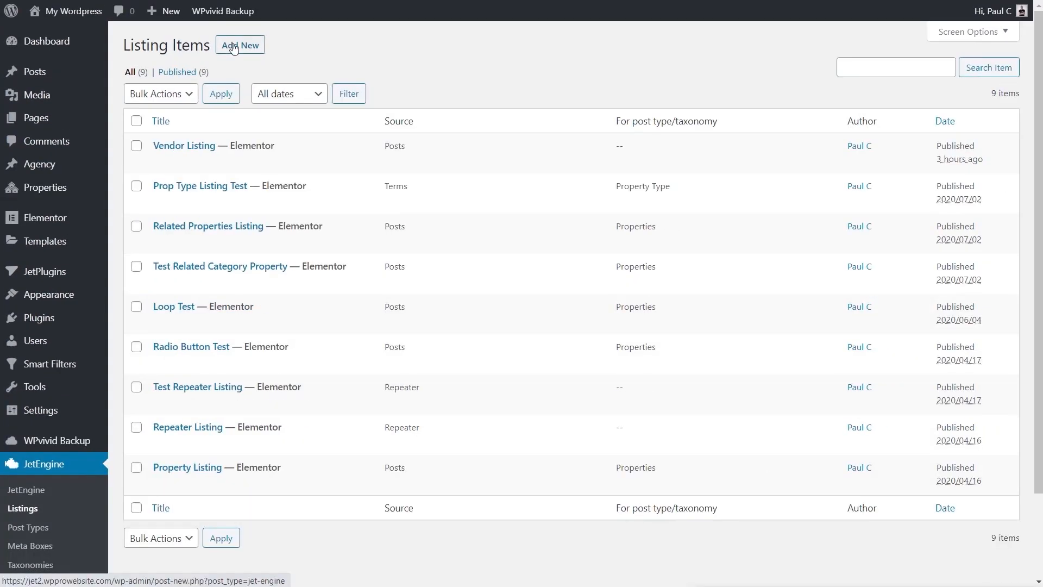
{"action": "left_click", "coordinate": [234, 47]}
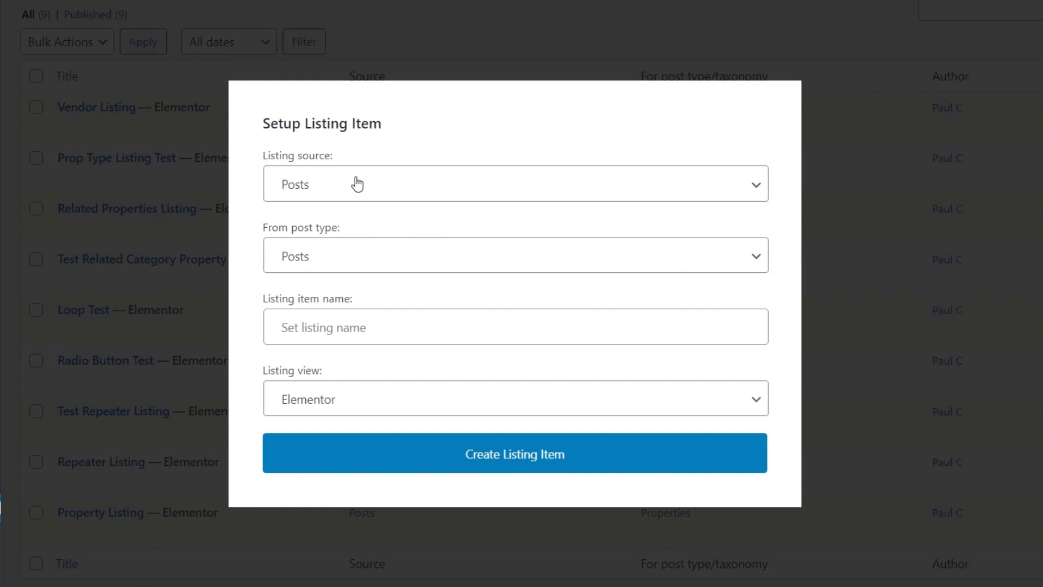
{"action": "left_click", "coordinate": [357, 185]}
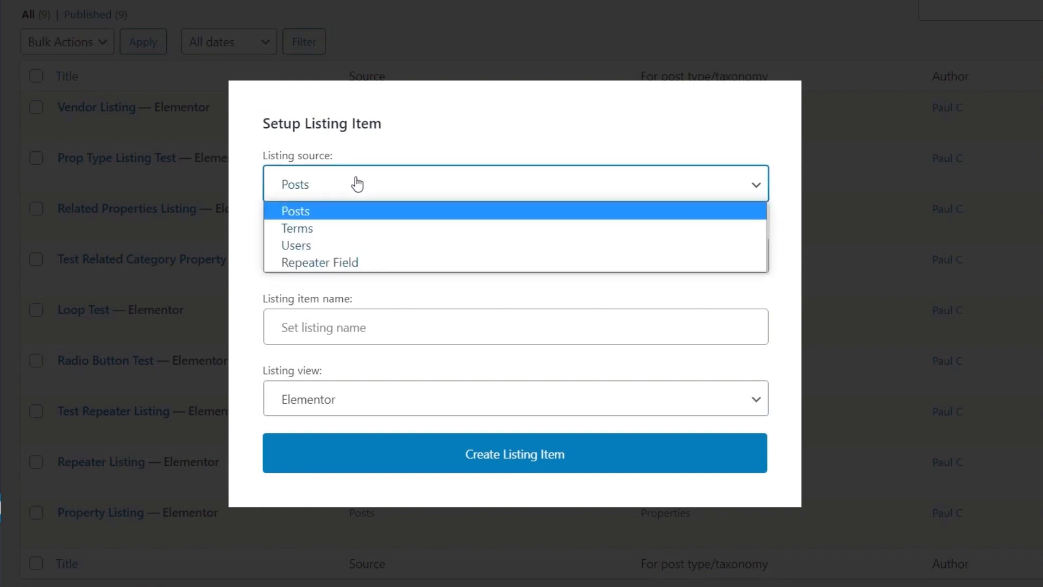
{"action": "left_click", "coordinate": [395, 131]}
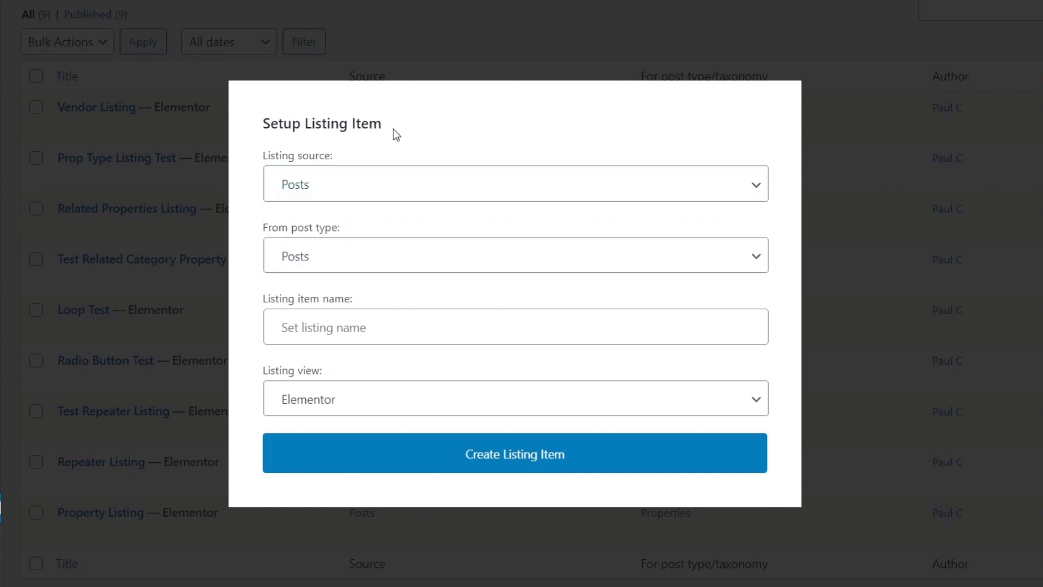
Create the listing item from the Agency post type, named Agency Property Listing, with Elementor as the listing view
{"action": "left_click", "coordinate": [326, 262]}
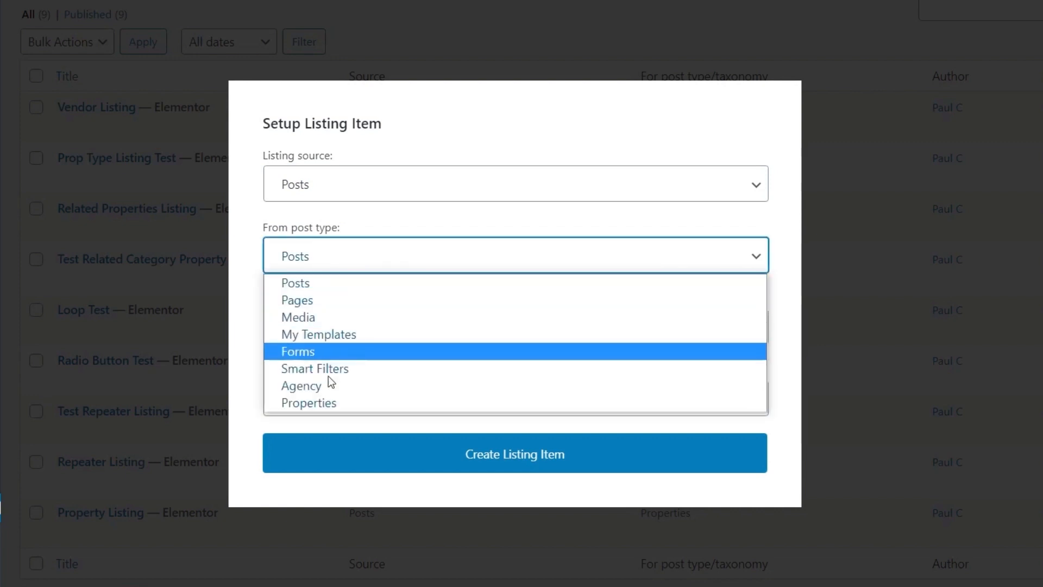
{"action": "left_click", "coordinate": [329, 390]}
{"action": "left_click", "coordinate": [318, 320]}
{"action": "type", "text": "Agency Property Listing"}
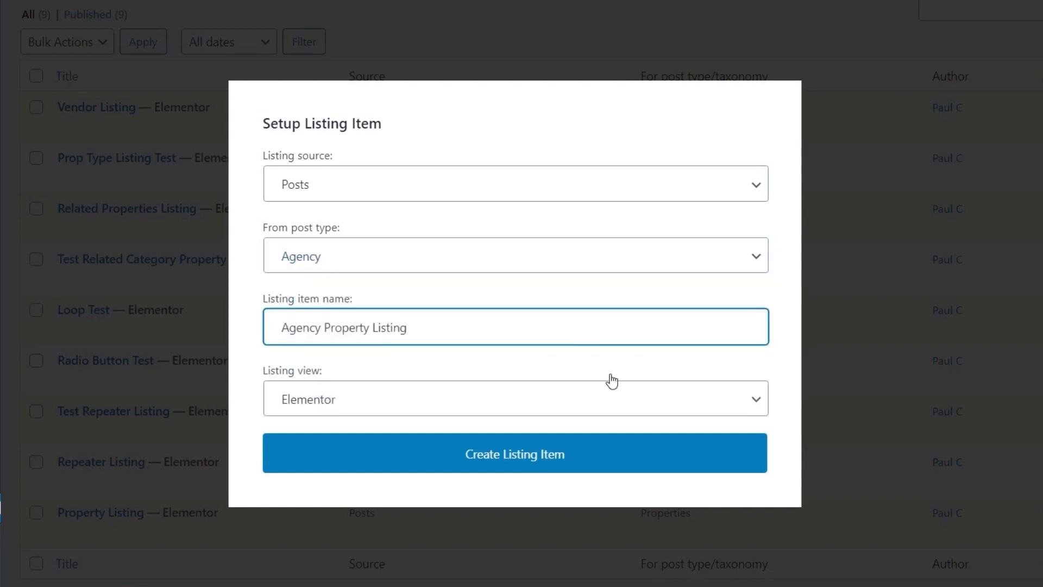
{"action": "left_click", "coordinate": [333, 414]}
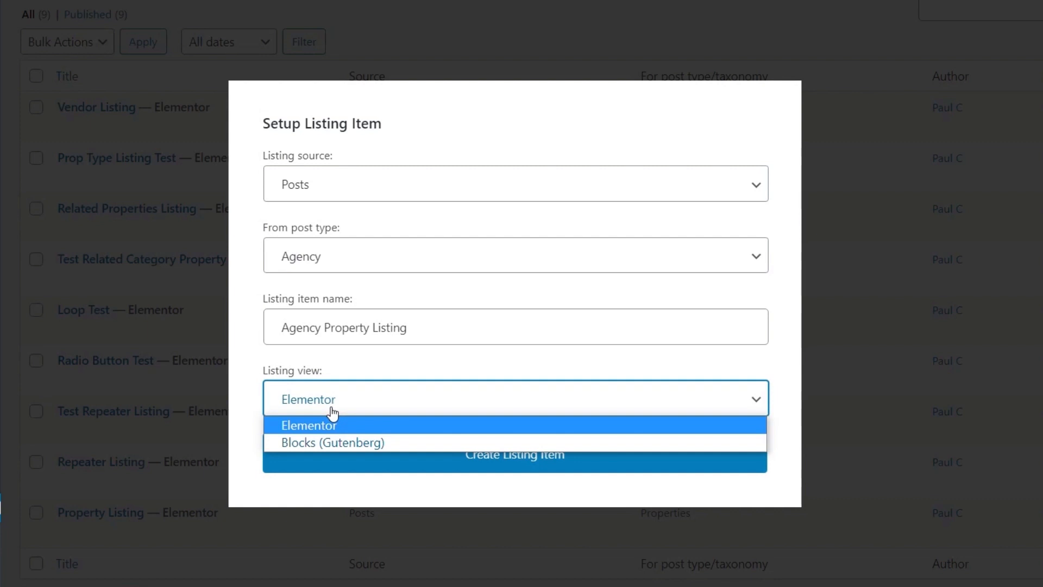
{"action": "left_click", "coordinate": [332, 410]}
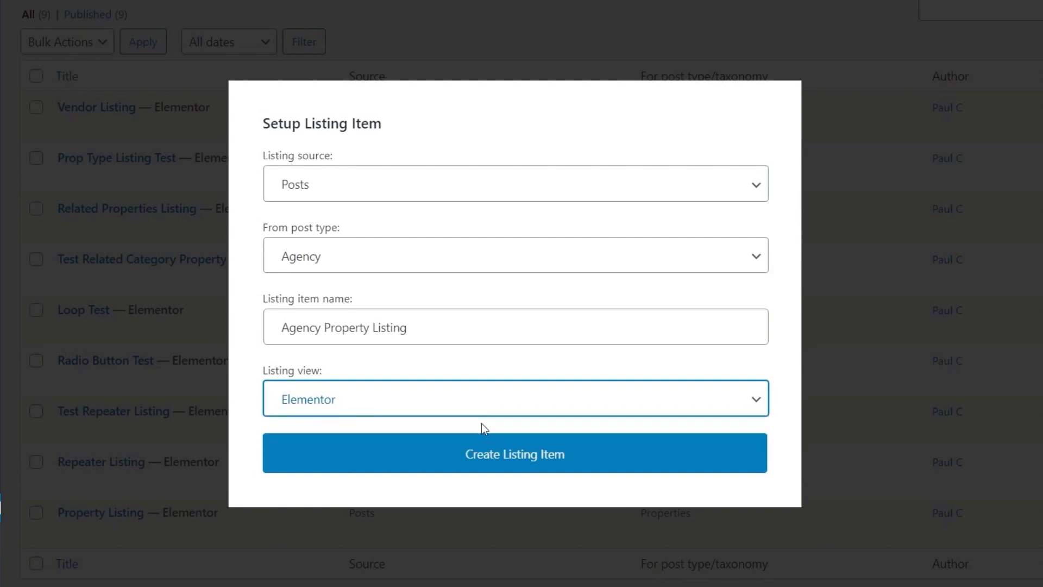
{"action": "left_click", "coordinate": [526, 462]}
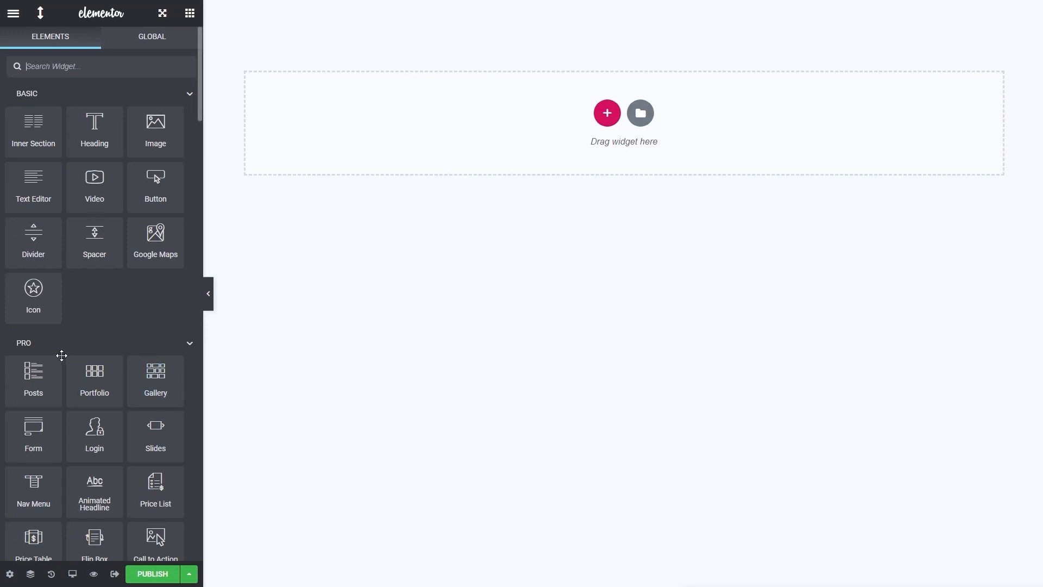
Set the preview width to 350 in the listing settings of the Agency Property Listing
{"action": "scroll", "coordinate": [62, 358], "scroll_direction": "down", "scroll_amount": 9}
{"action": "left_click", "coordinate": [10, 574]}
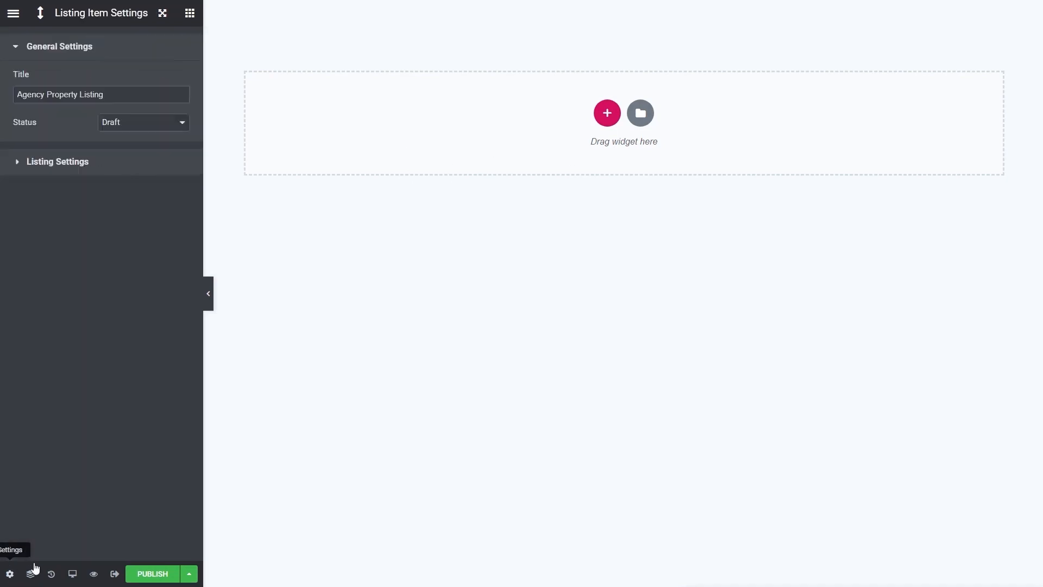
{"action": "left_click", "coordinate": [40, 167]}
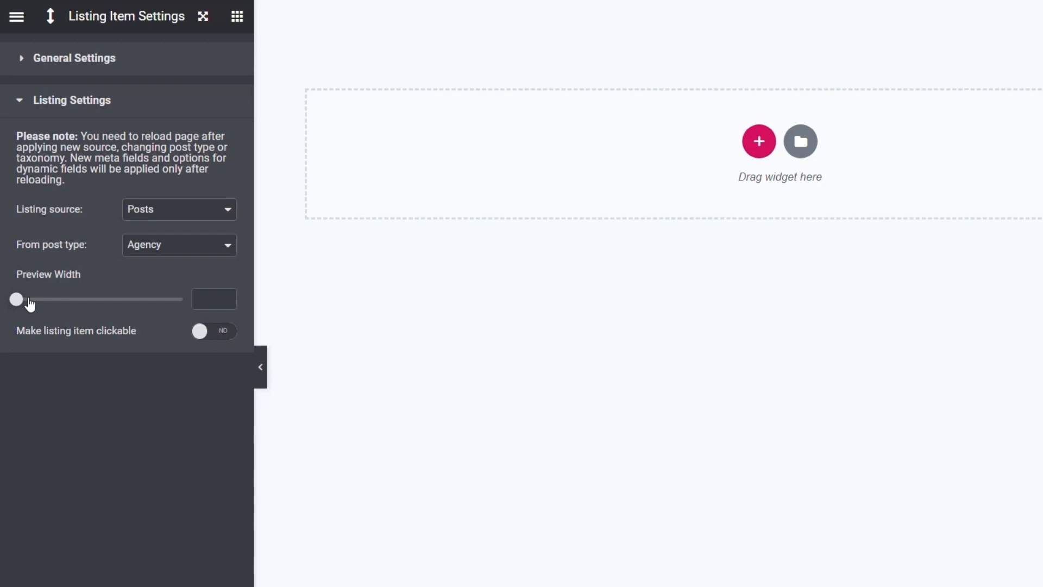
{"action": "left_click_drag", "start_coordinate": [17, 299], "coordinate": [28, 300]}
{"action": "left_click", "coordinate": [225, 297]}
{"action": "left_click", "coordinate": [224, 297]}
{"action": "left_click", "coordinate": [224, 296]}
{"action": "left_click", "coordinate": [224, 297]}
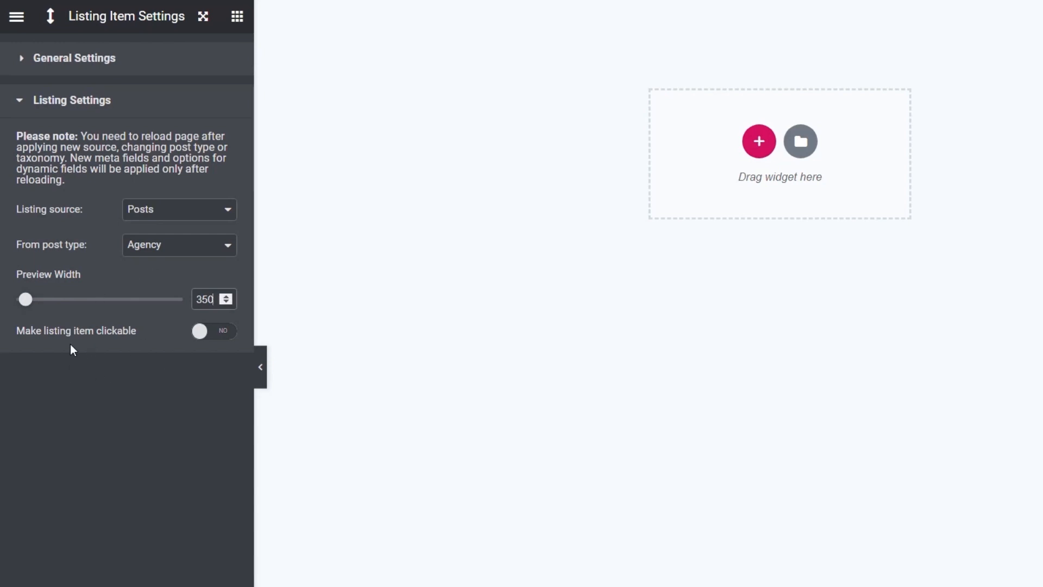
{"action": "left_click", "coordinate": [230, 332]}
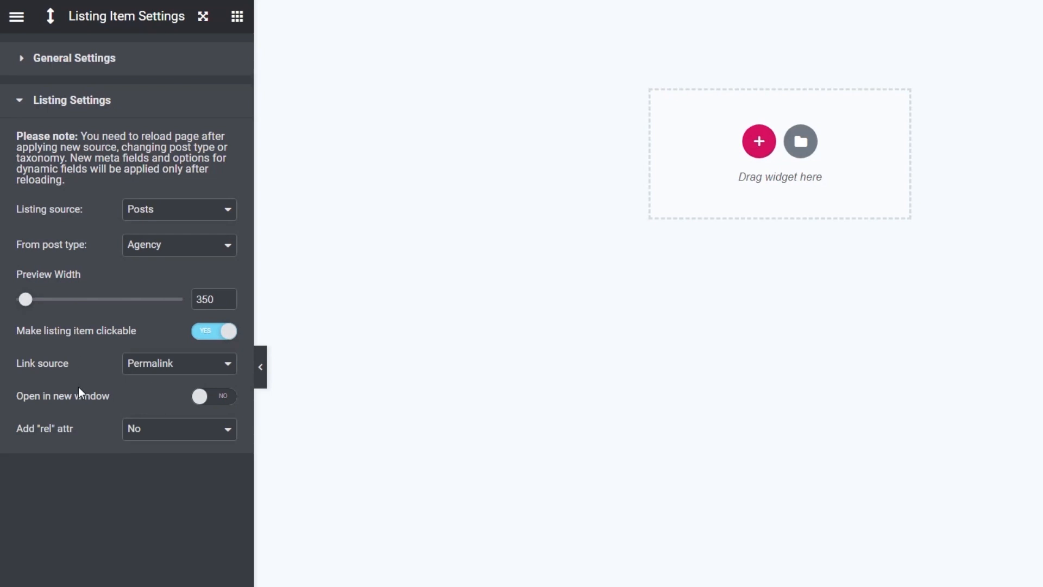
{"action": "left_click", "coordinate": [139, 369]}
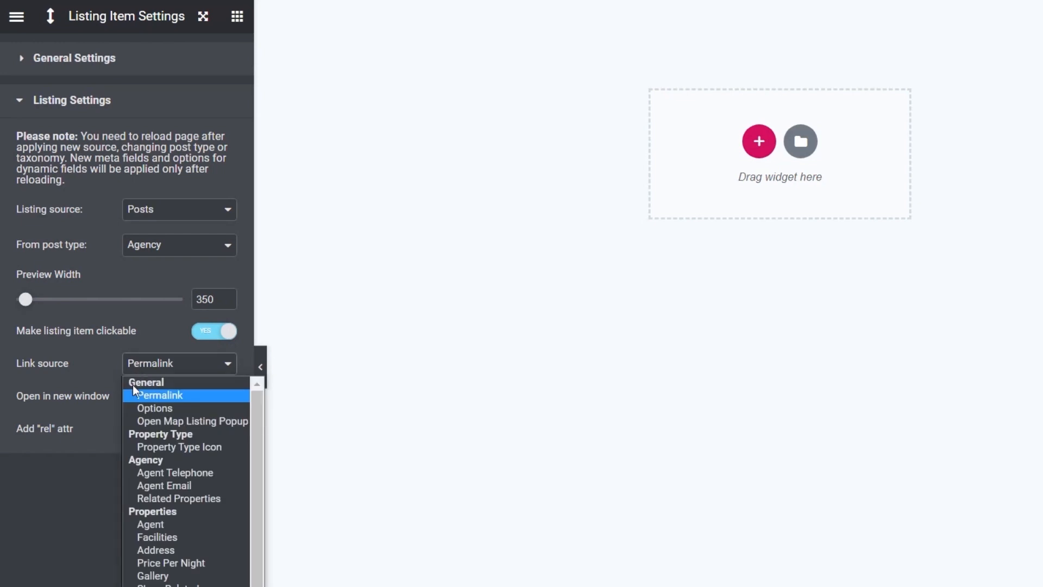
{"action": "left_click", "coordinate": [99, 468]}
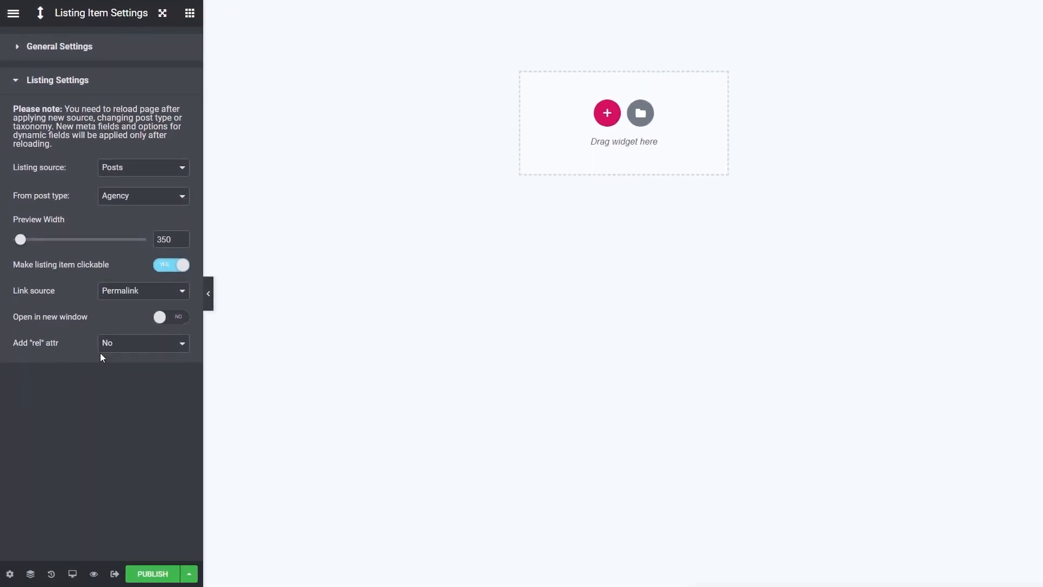
{"action": "left_click", "coordinate": [163, 269]}
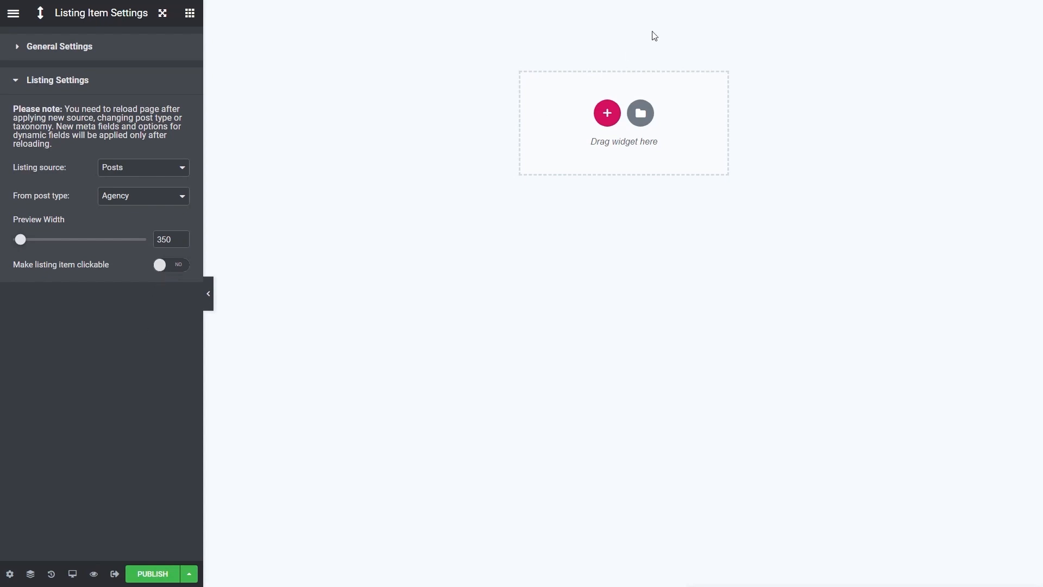
Add a Dynamic Image widget to the empty section of the listing template
{"action": "left_click", "coordinate": [191, 18]}
{"action": "scroll", "coordinate": [113, 365], "scroll_direction": "down", "scroll_amount": 5}
{"action": "scroll", "coordinate": [113, 365], "scroll_direction": "down", "scroll_amount": 20}
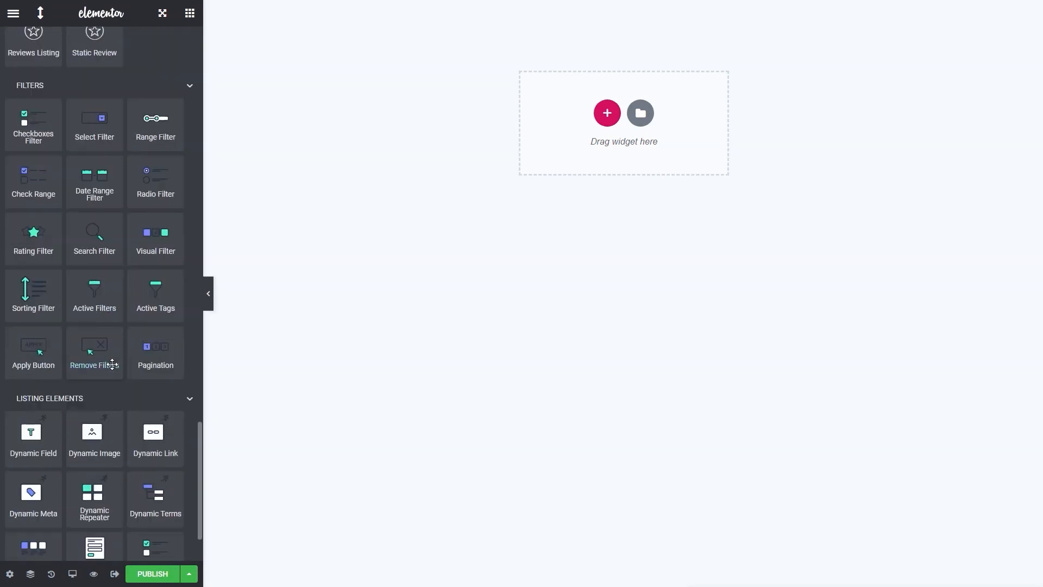
{"action": "scroll", "coordinate": [113, 364], "scroll_direction": "down", "scroll_amount": 2}
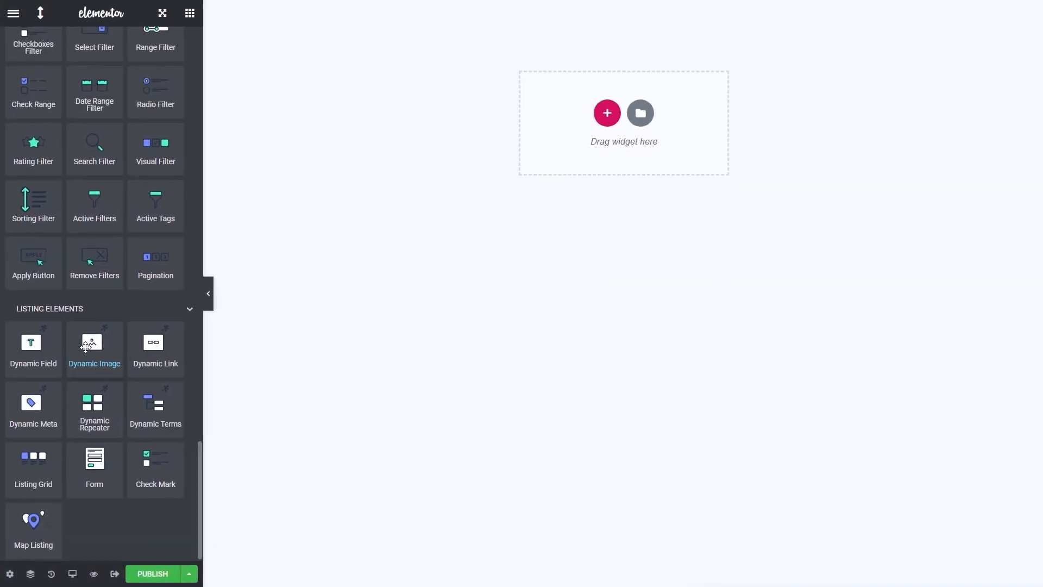
{"action": "left_click_drag", "start_coordinate": [85, 348], "coordinate": [587, 139]}
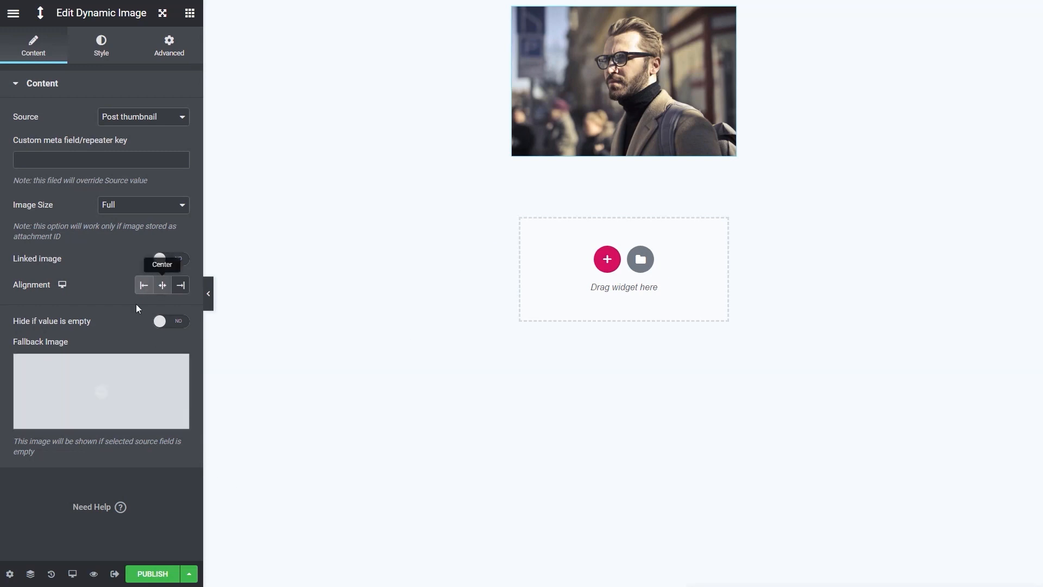
Centre the dynamic image and set its image size to Medium
{"action": "left_click", "coordinate": [162, 285]}
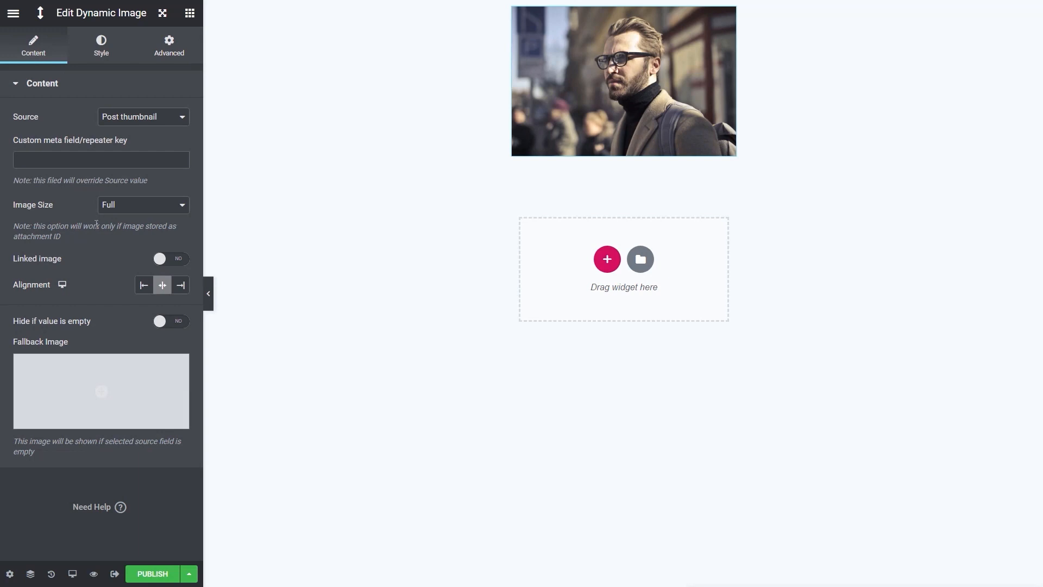
{"action": "left_click", "coordinate": [136, 209]}
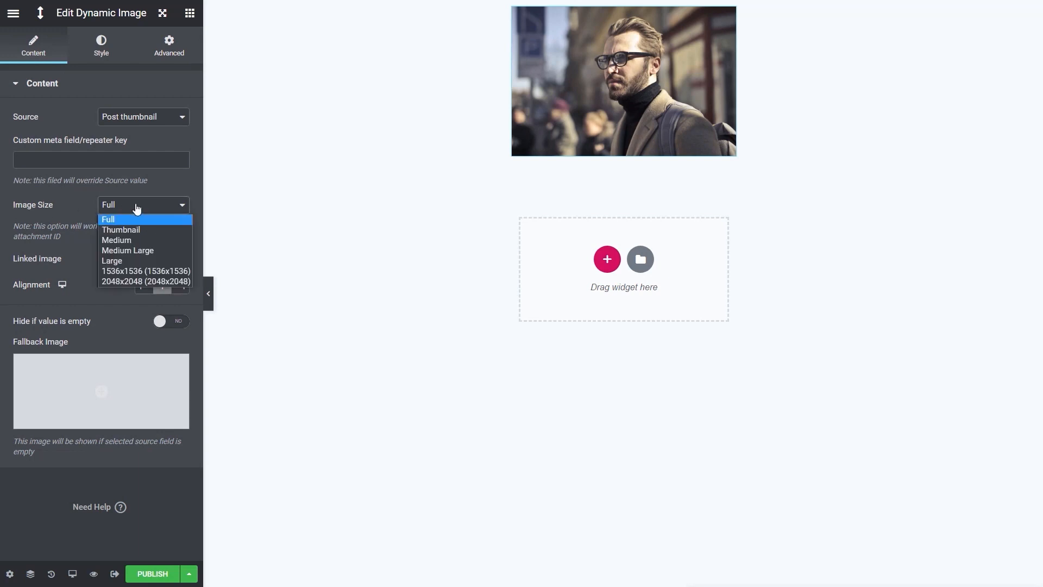
{"action": "left_click", "coordinate": [131, 240]}
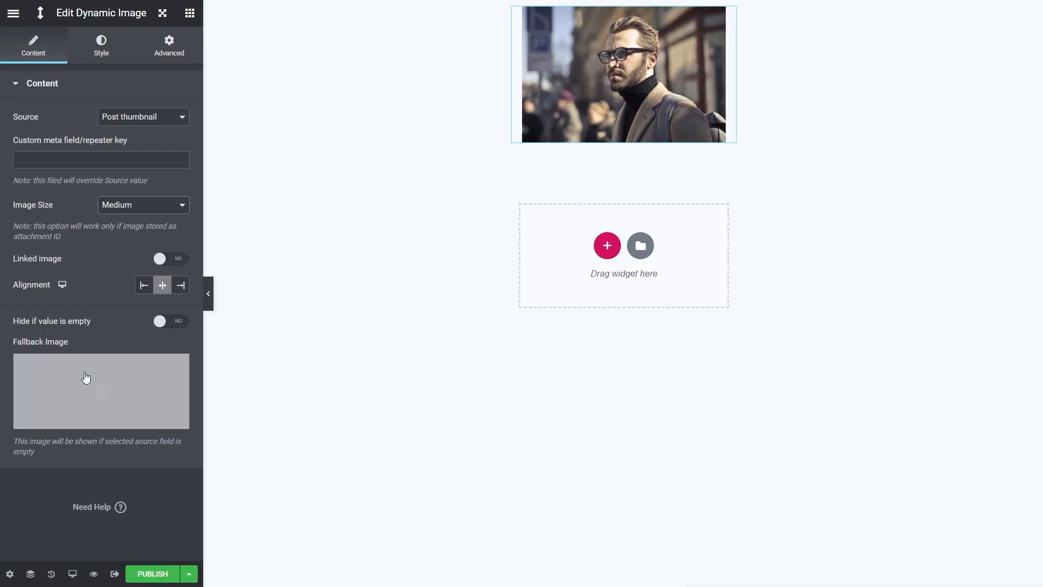
Add a Dynamic Field widget for the agency title directly below the agent image
{"action": "left_click", "coordinate": [191, 15]}
{"action": "scroll", "coordinate": [125, 438], "scroll_direction": "down", "scroll_amount": 10}
{"action": "scroll", "coordinate": [125, 438], "scroll_direction": "down", "scroll_amount": 15}
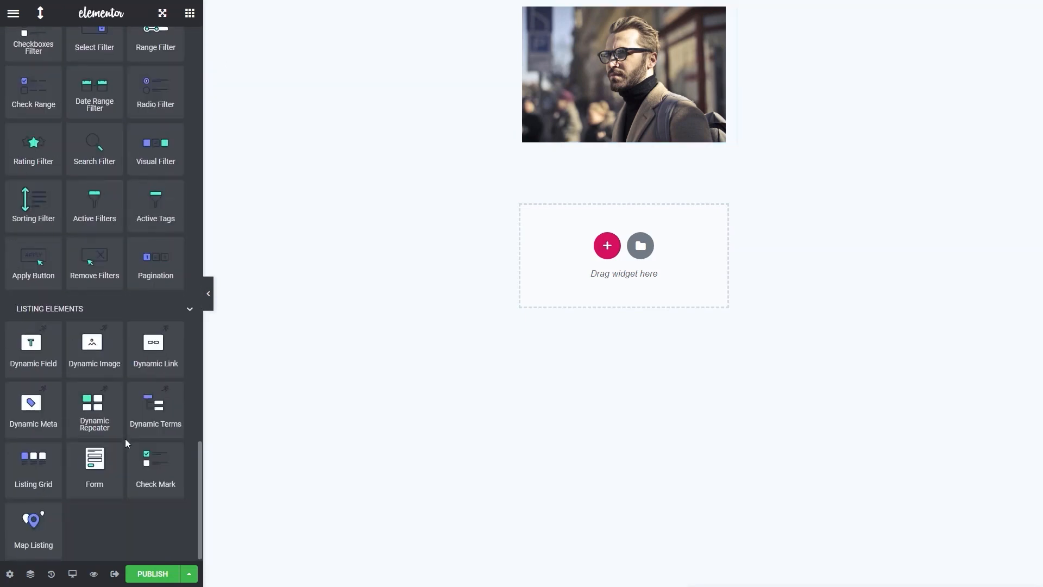
{"action": "left_click_drag", "start_coordinate": [32, 348], "coordinate": [600, 145]}
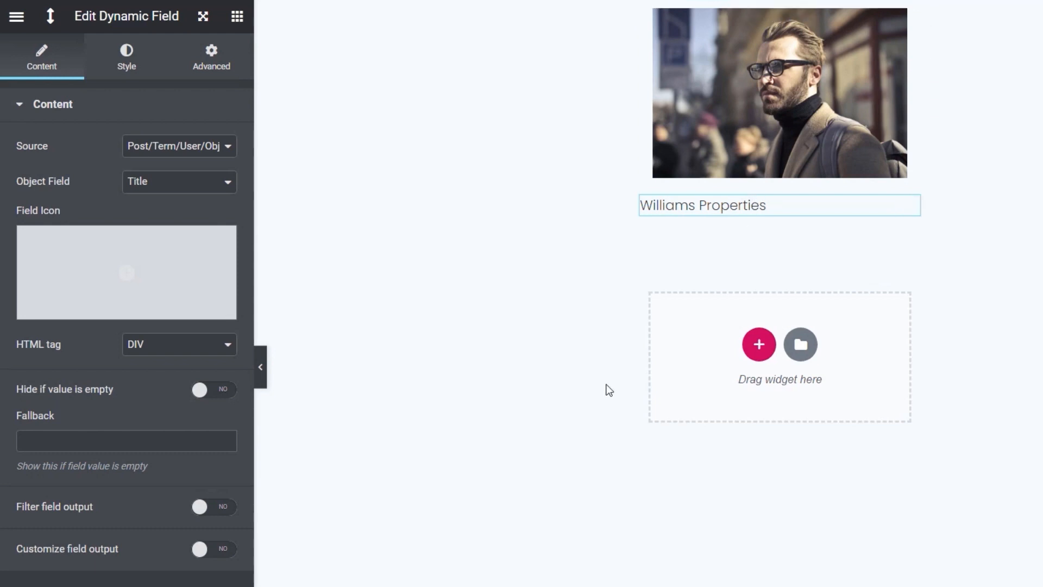
Duplicate the title field and set the copy's source to Meta Data with Agent Telephone as the meta field
{"action": "mouse_move", "coordinate": [911, 207]}
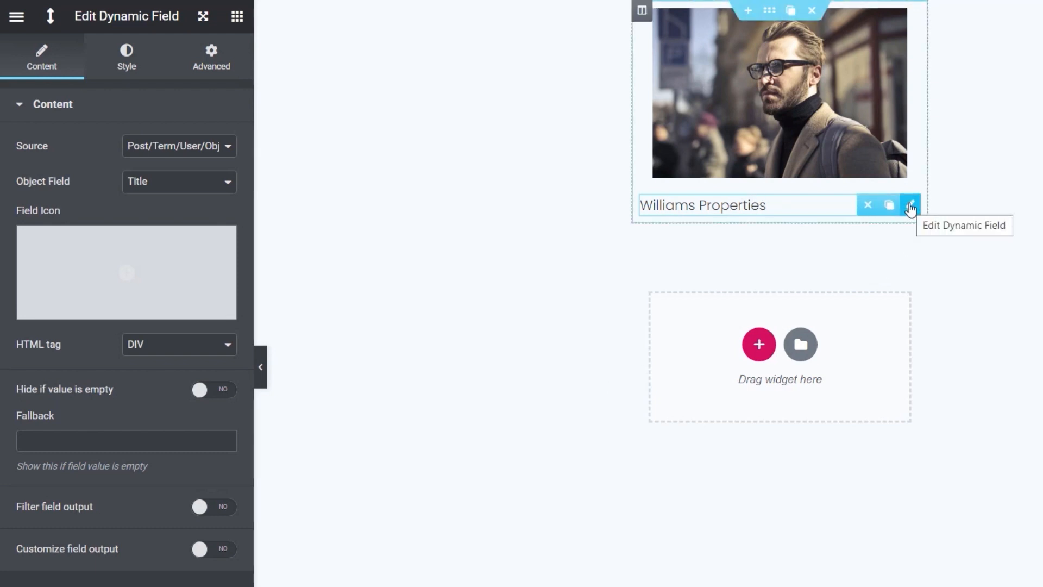
{"action": "left_click", "coordinate": [889, 205]}
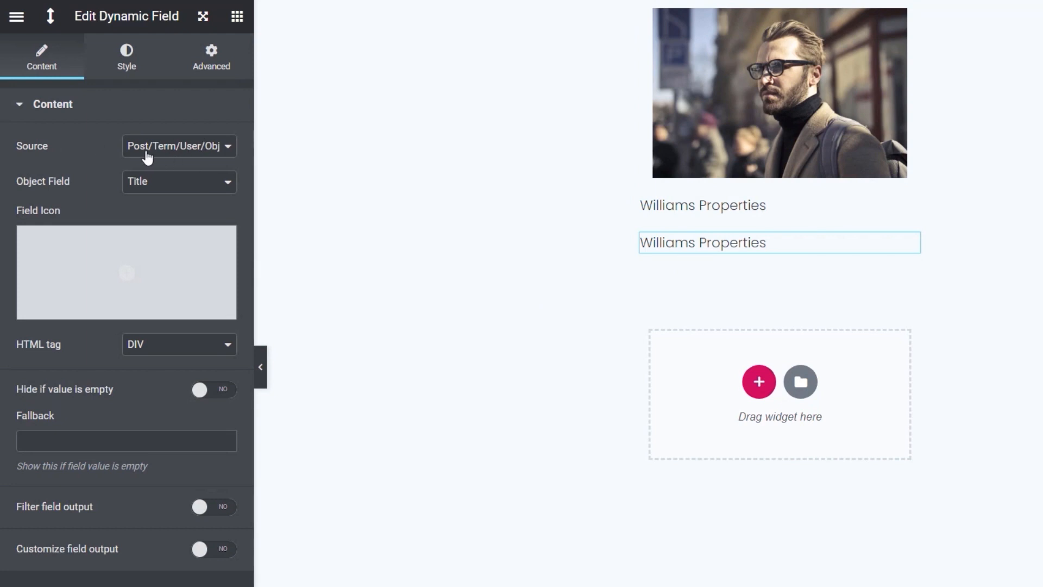
{"action": "left_click", "coordinate": [188, 155]}
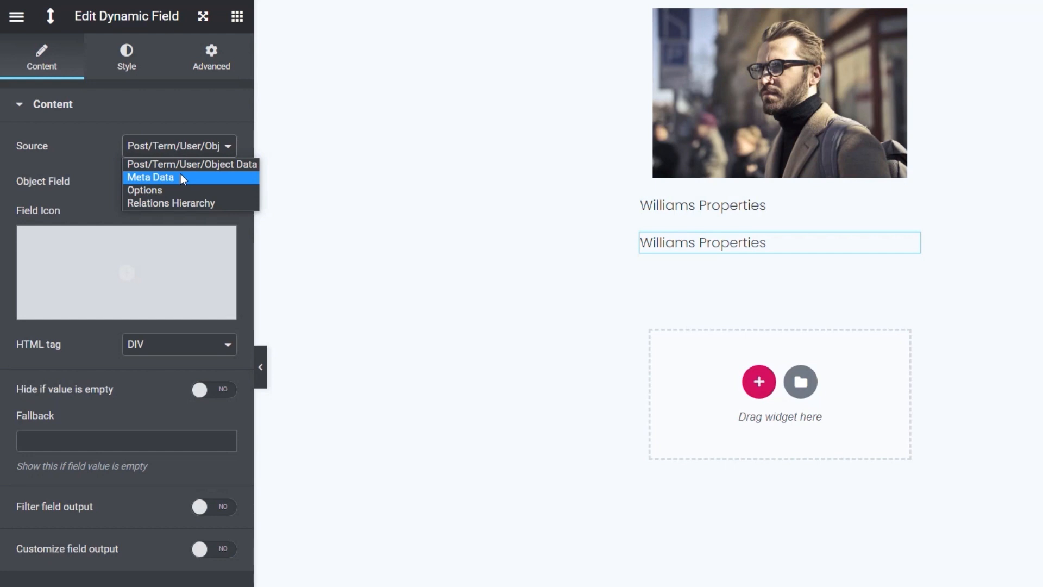
{"action": "left_click", "coordinate": [165, 177]}
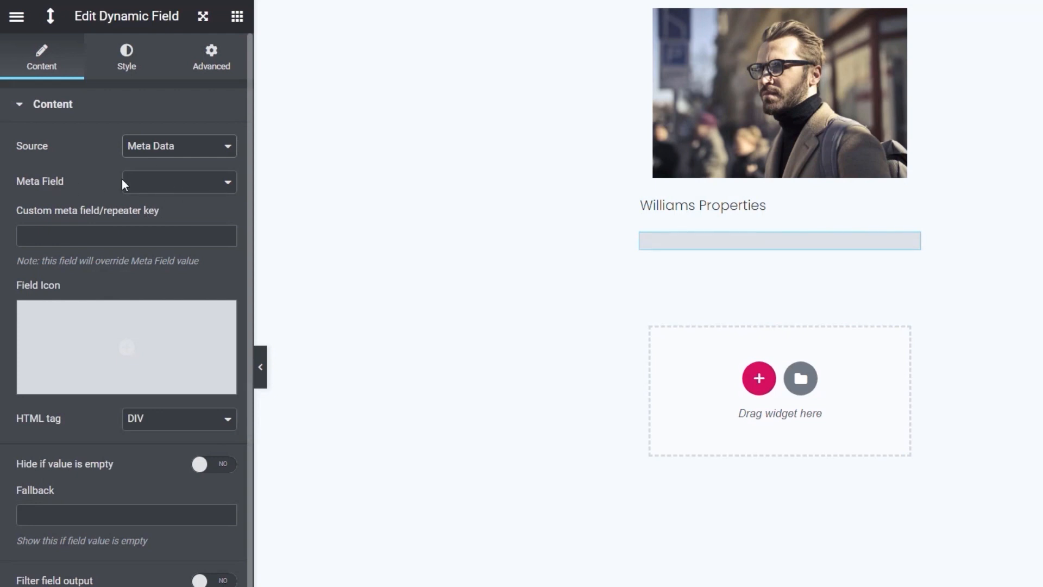
{"action": "left_click", "coordinate": [193, 188]}
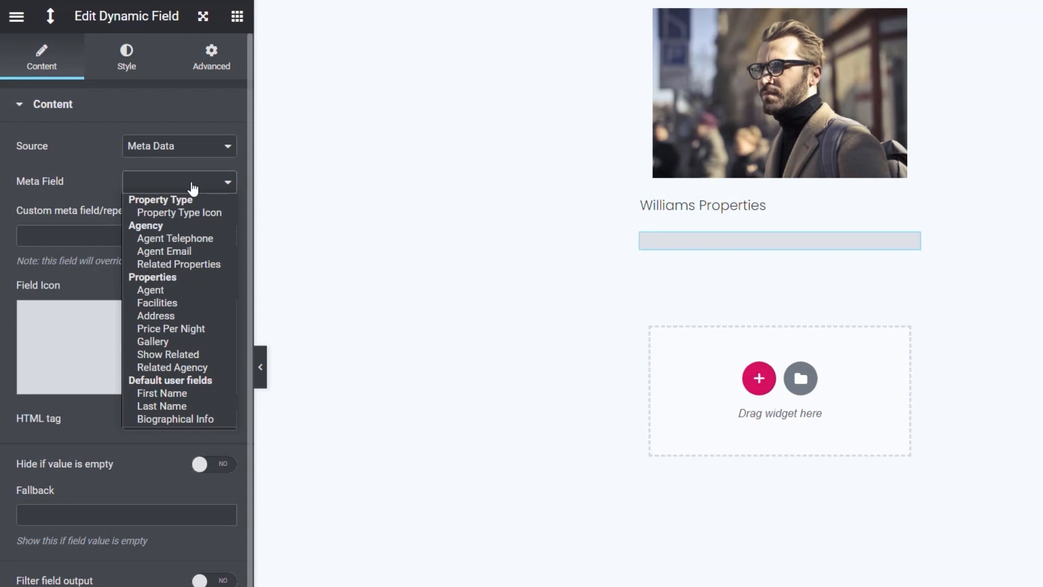
{"action": "left_click", "coordinate": [200, 239]}
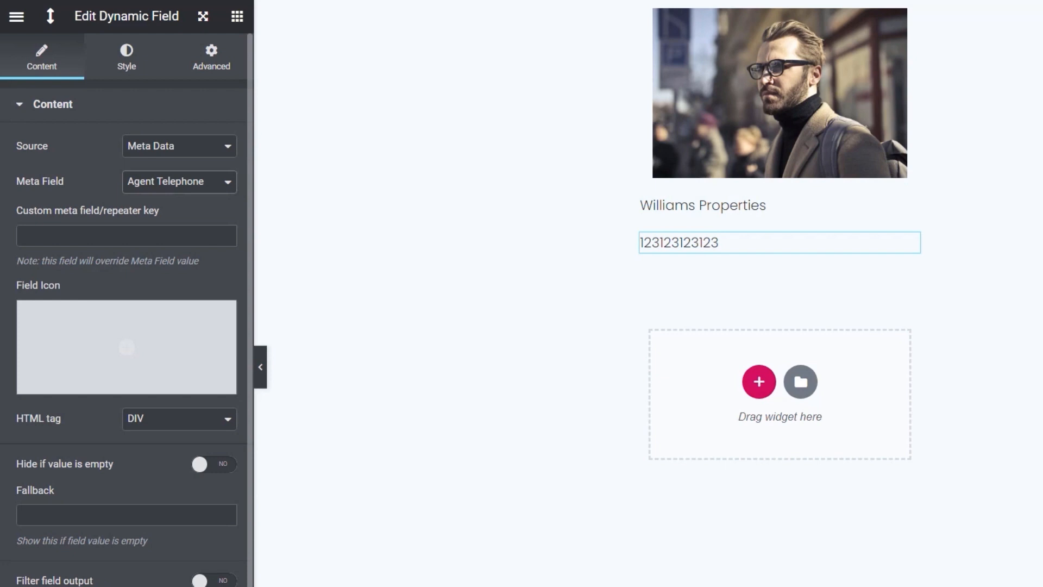
Set the telephone field's output format to "Tel: %s"
{"action": "scroll", "coordinate": [41, 527], "scroll_direction": "down", "scroll_amount": 3}
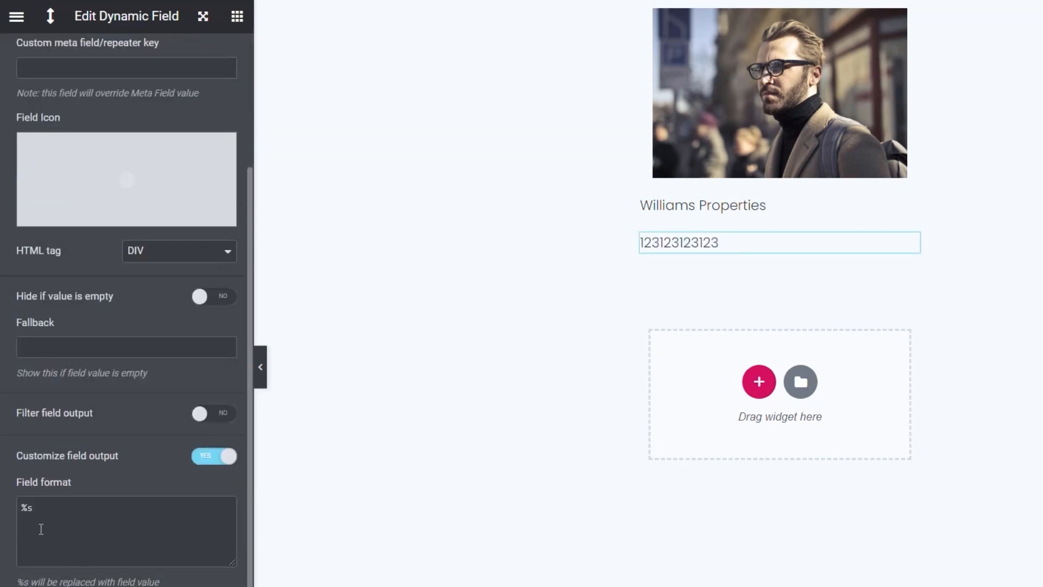
{"action": "left_click", "coordinate": [24, 507]}
{"action": "type", "text": "Tel:"}
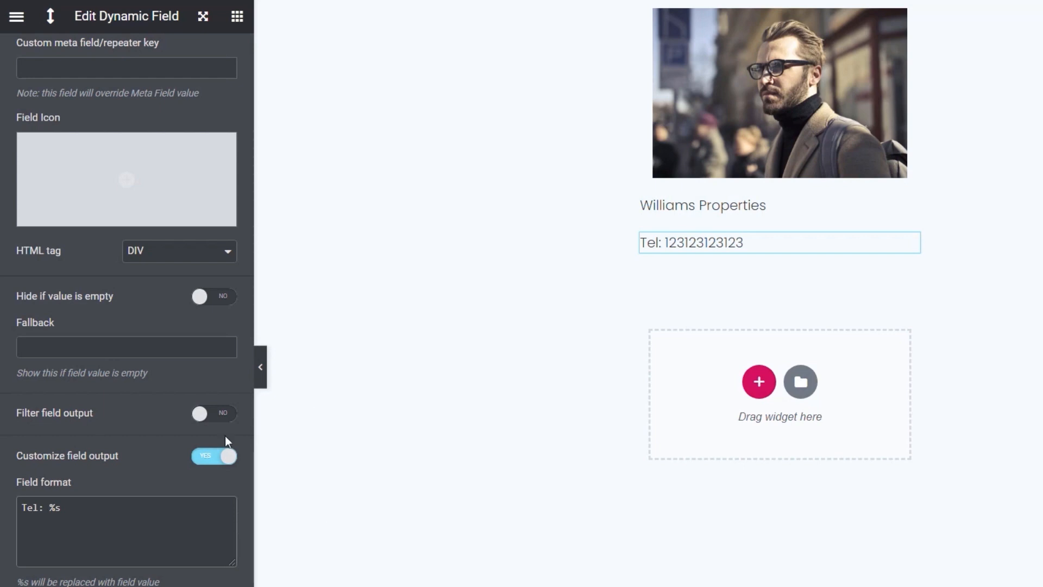
Duplicate the telephone field, switch the copy's meta field to Agent Email, and set its output format to "Email: %s"
{"action": "mouse_move", "coordinate": [910, 247]}
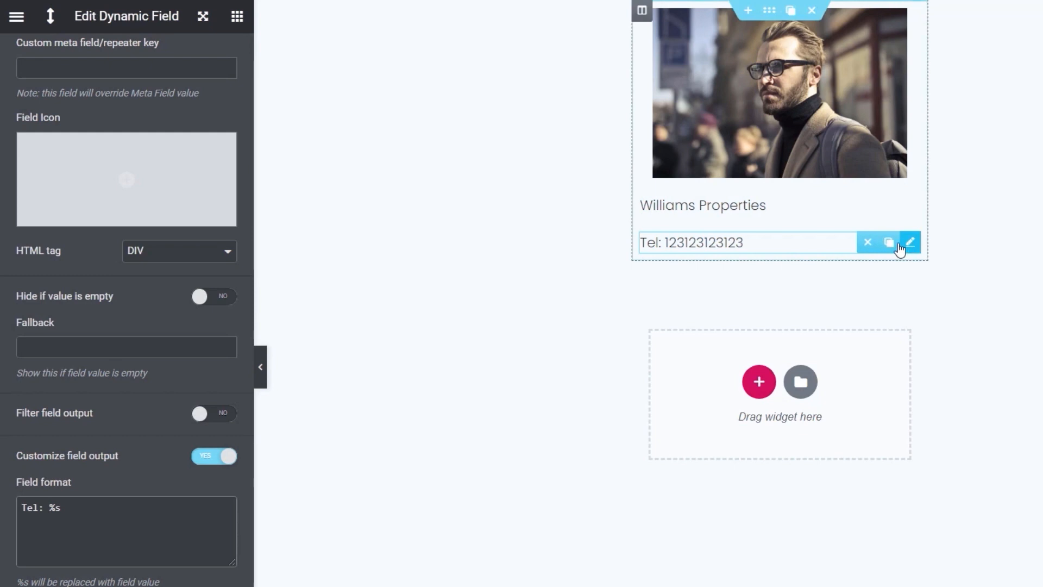
{"action": "left_click", "coordinate": [889, 244]}
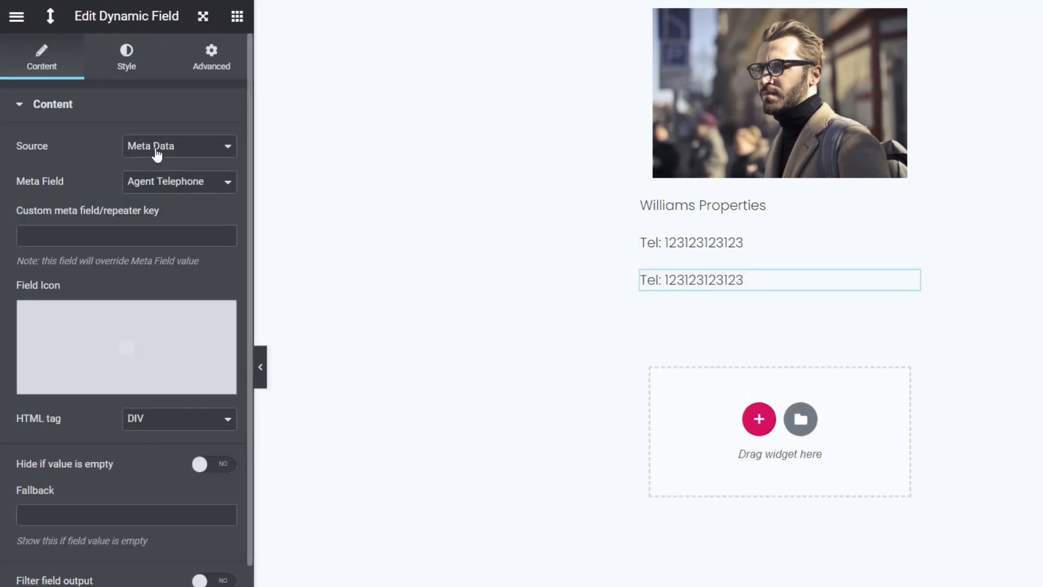
{"action": "left_click", "coordinate": [175, 187]}
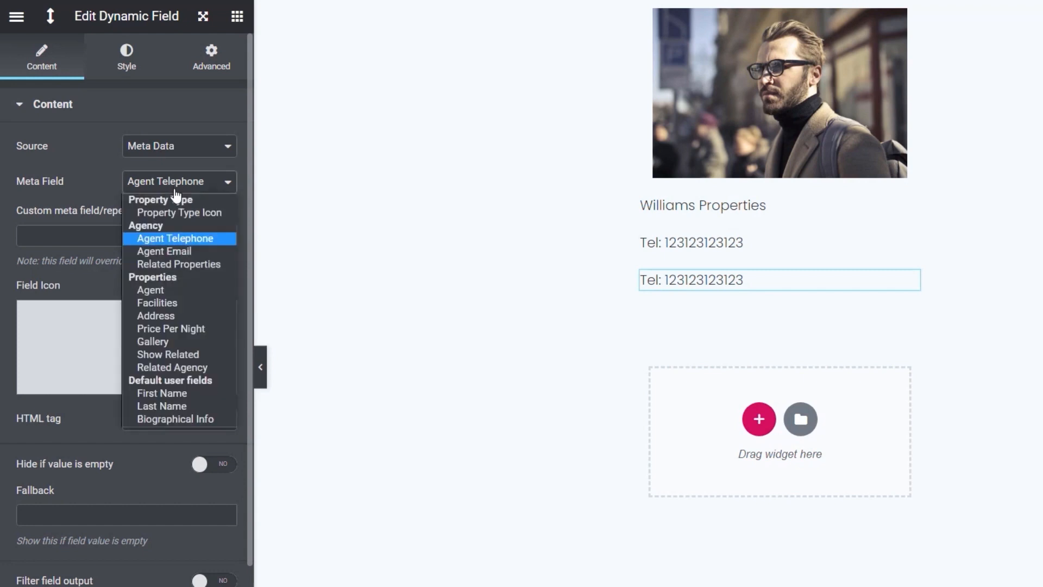
{"action": "left_click", "coordinate": [172, 251]}
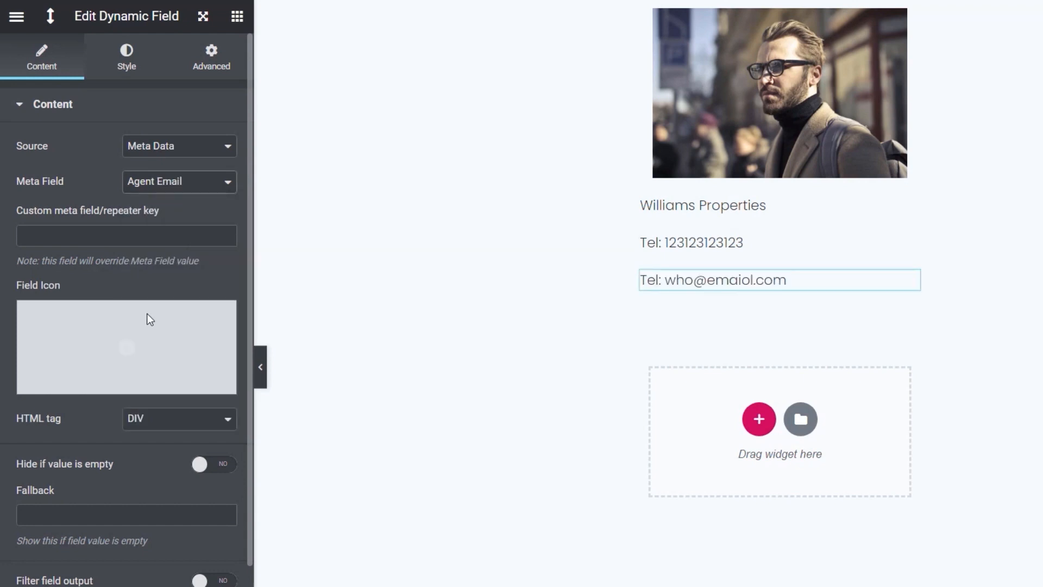
{"action": "scroll", "coordinate": [175, 252], "scroll_direction": "down", "scroll_amount": 3}
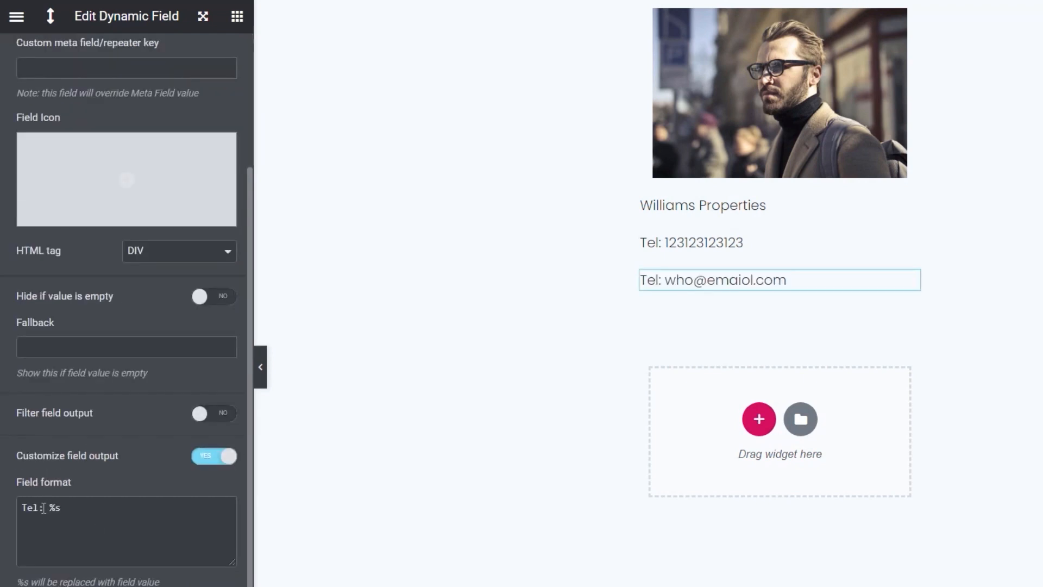
{"action": "left_click_drag", "start_coordinate": [39, 508], "coordinate": [21, 509]}
{"action": "type", "text": "Email"}
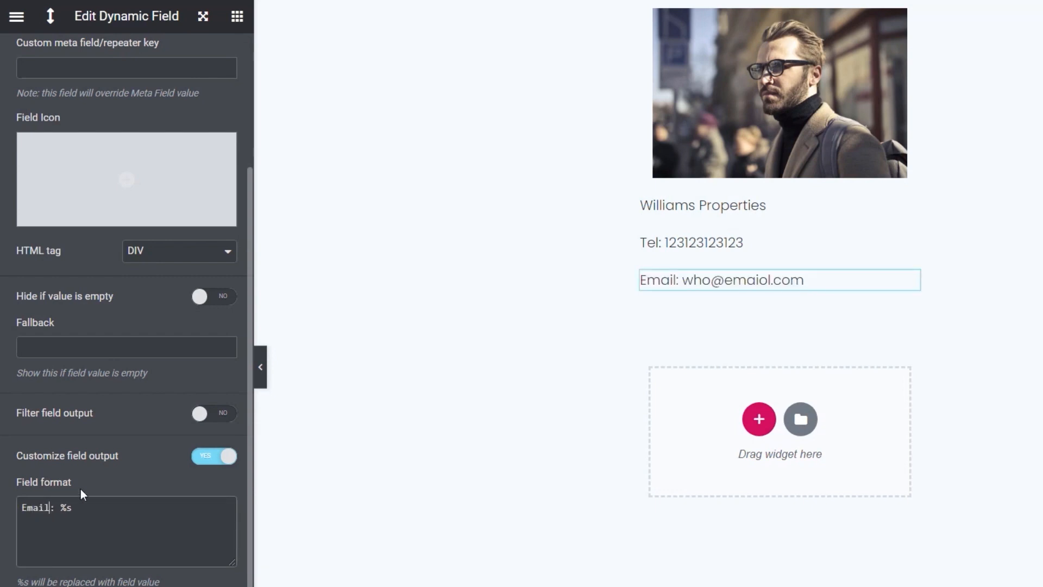
Filter the email field's output with the Make clickable callback and publish the listing template
{"action": "left_click", "coordinate": [223, 415]}
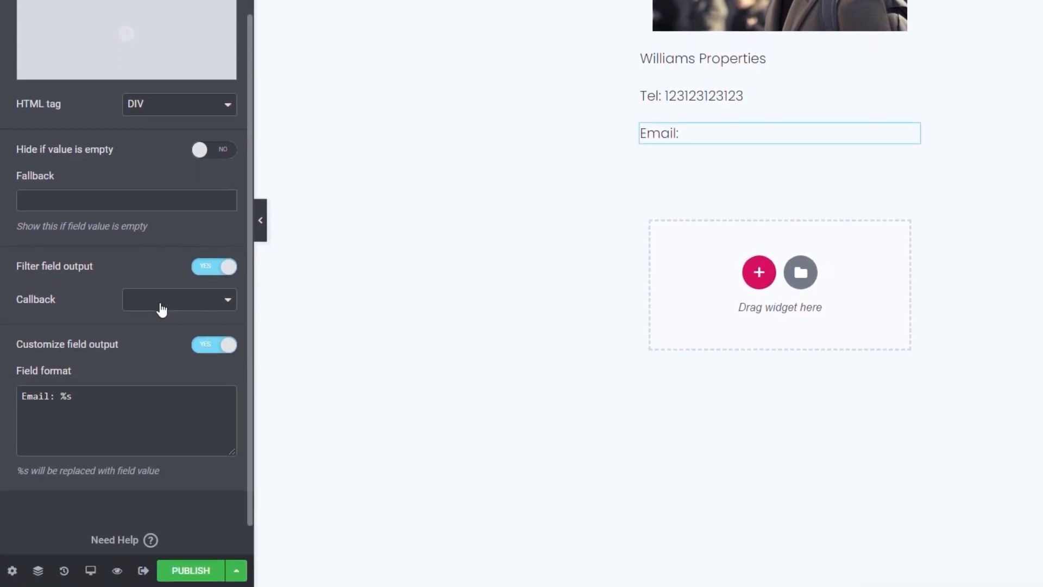
{"action": "left_click", "coordinate": [162, 456]}
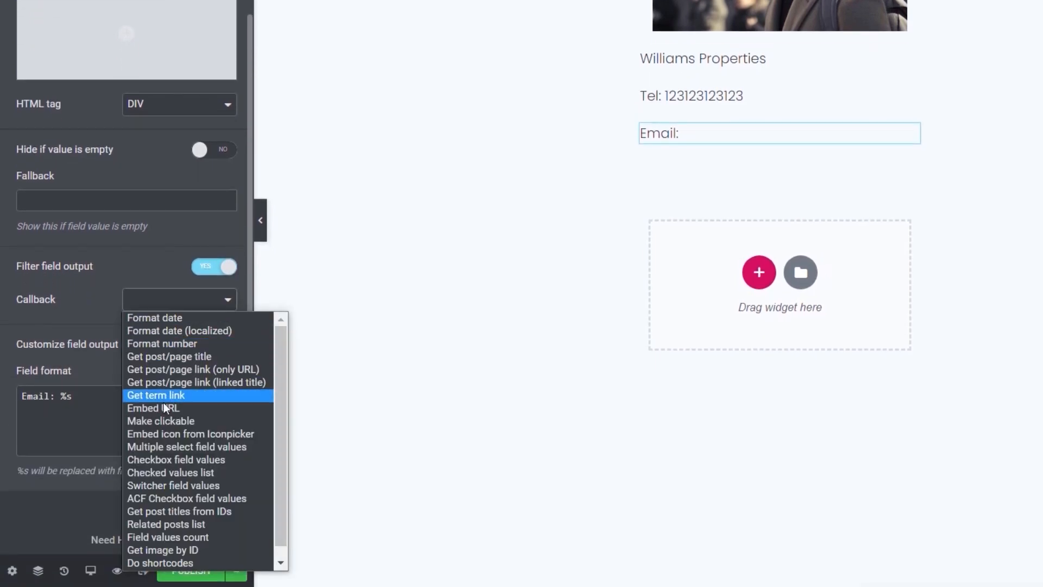
{"action": "left_click", "coordinate": [161, 420]}
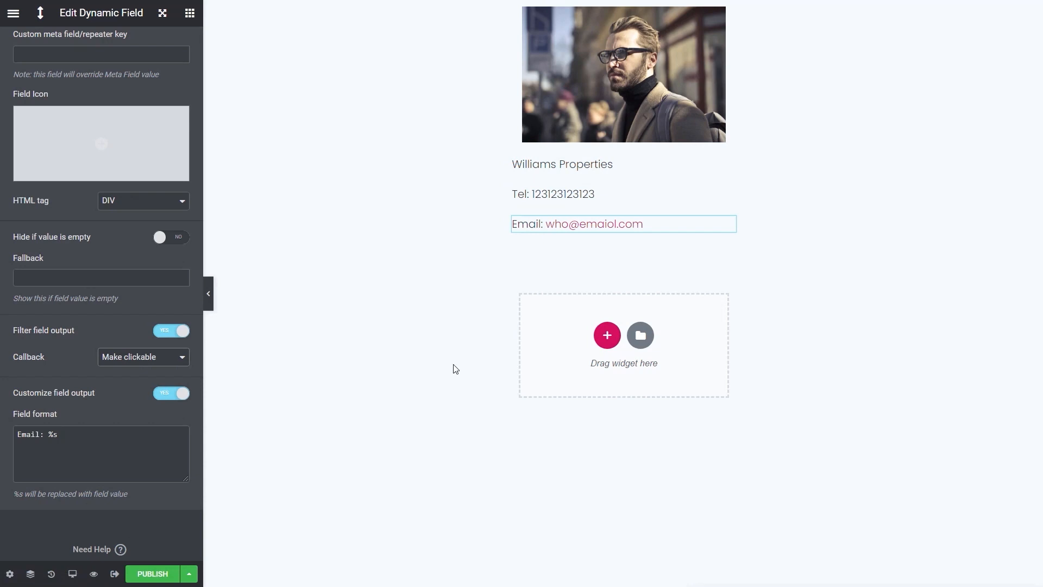
{"action": "left_click", "coordinate": [158, 573]}
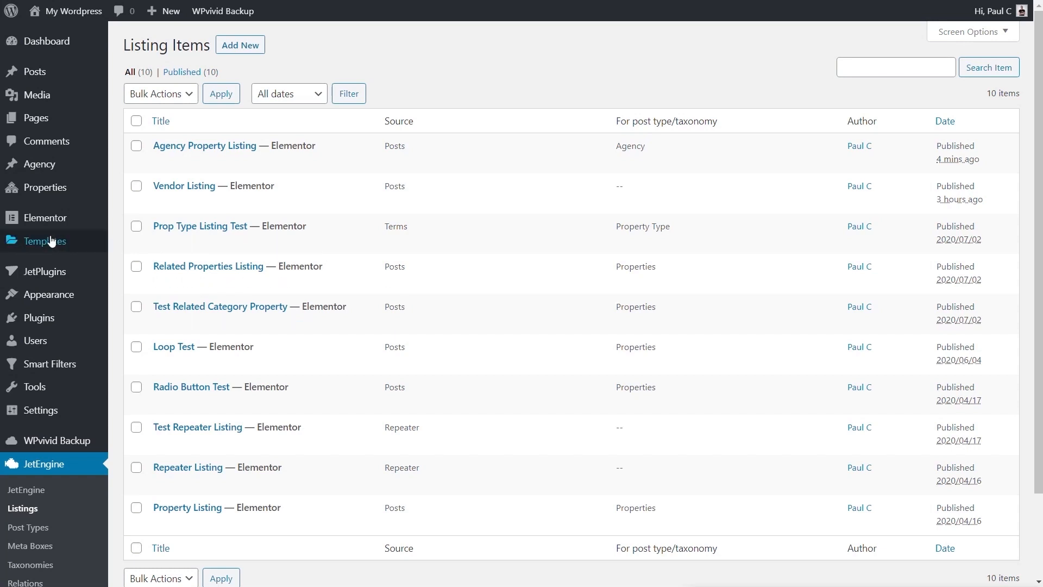
Open the Default Property Single theme template for editing in Elementor
{"action": "mouse_move", "coordinate": [50, 241]}
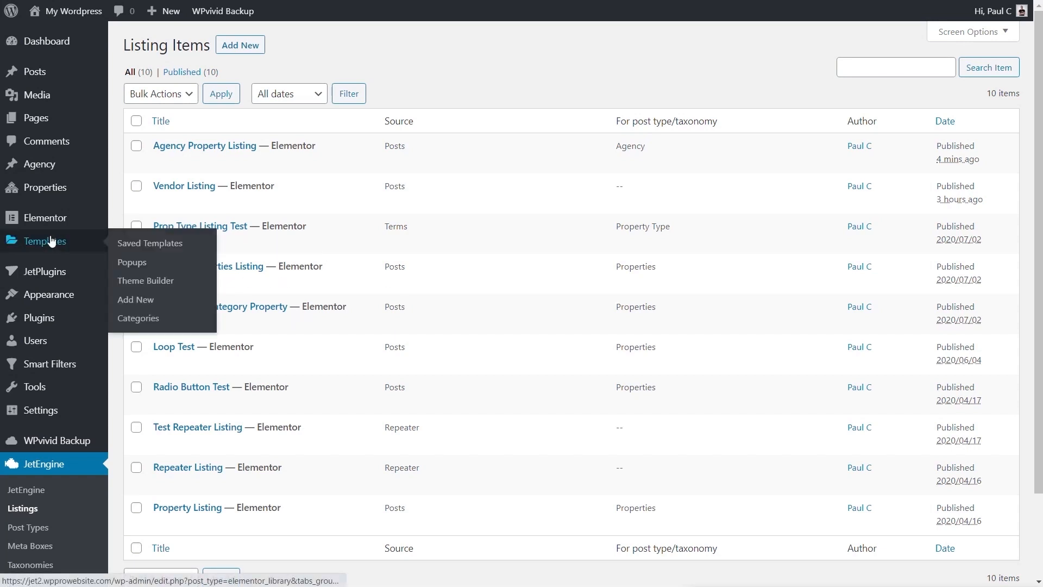
{"action": "left_click", "coordinate": [136, 281]}
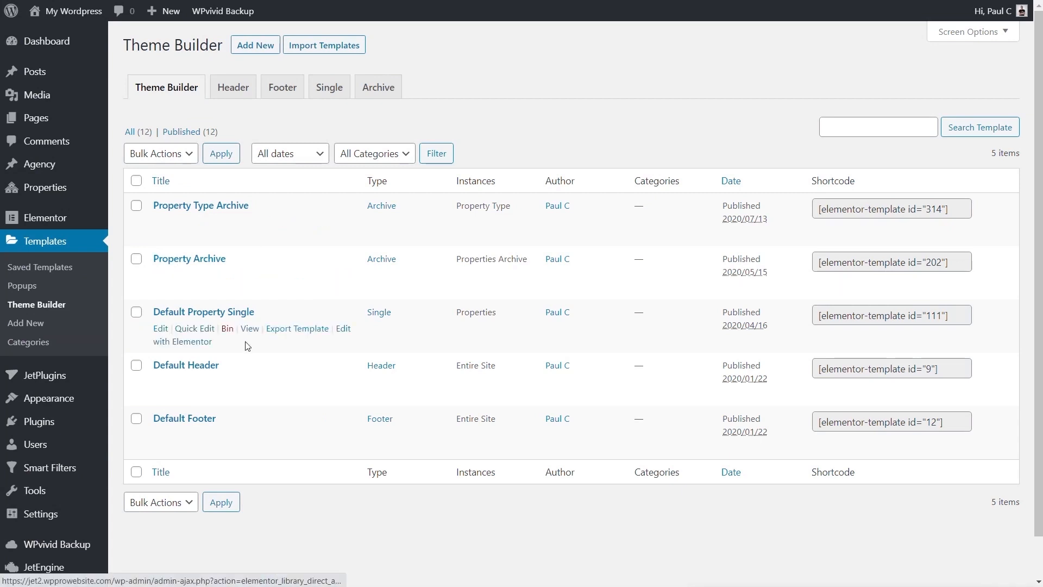
{"action": "left_click", "coordinate": [187, 343]}
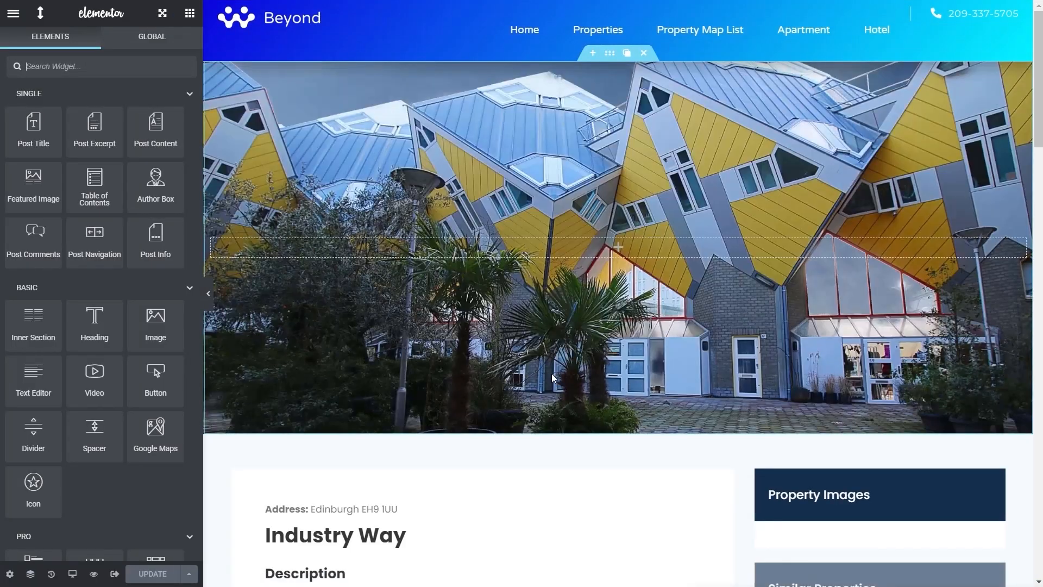
Add a Listing Grid widget directly below the Agency Contact heading in the property template
{"action": "scroll", "coordinate": [660, 405], "scroll_direction": "down", "scroll_amount": 10}
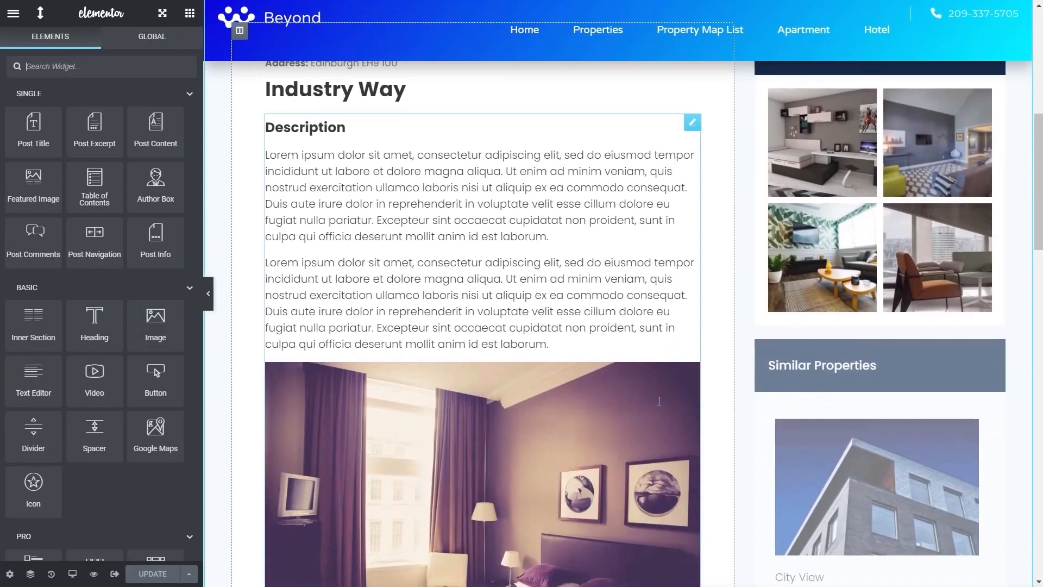
{"action": "scroll", "coordinate": [659, 401], "scroll_direction": "down", "scroll_amount": 4}
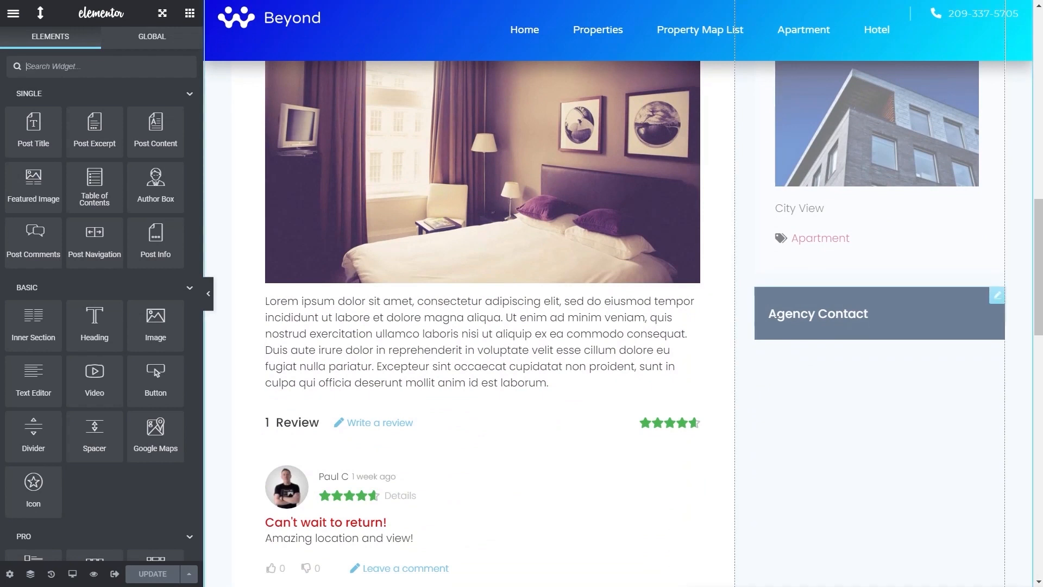
{"action": "left_click", "coordinate": [103, 66]}
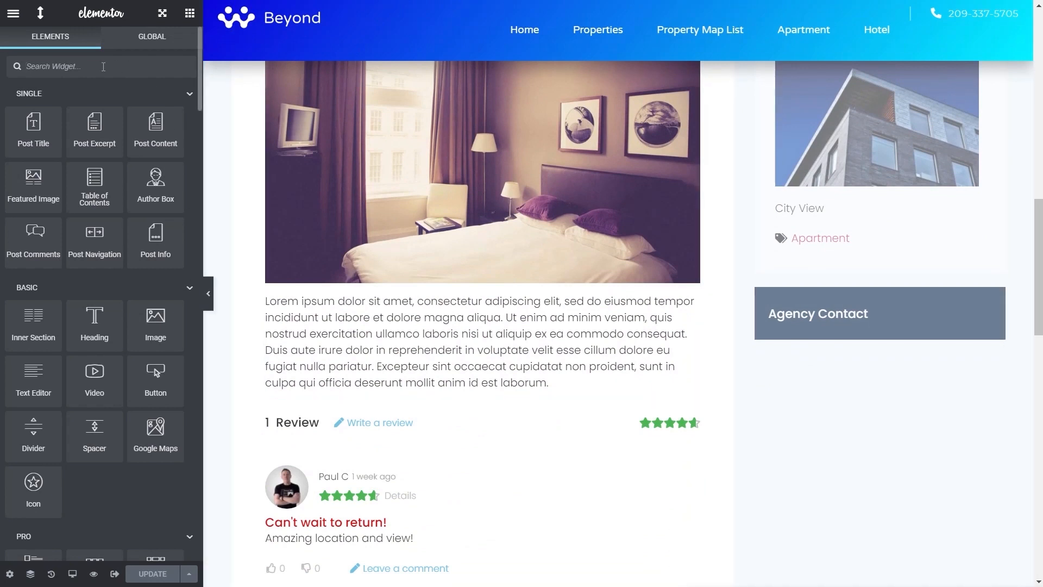
{"action": "type", "text": "lis"}
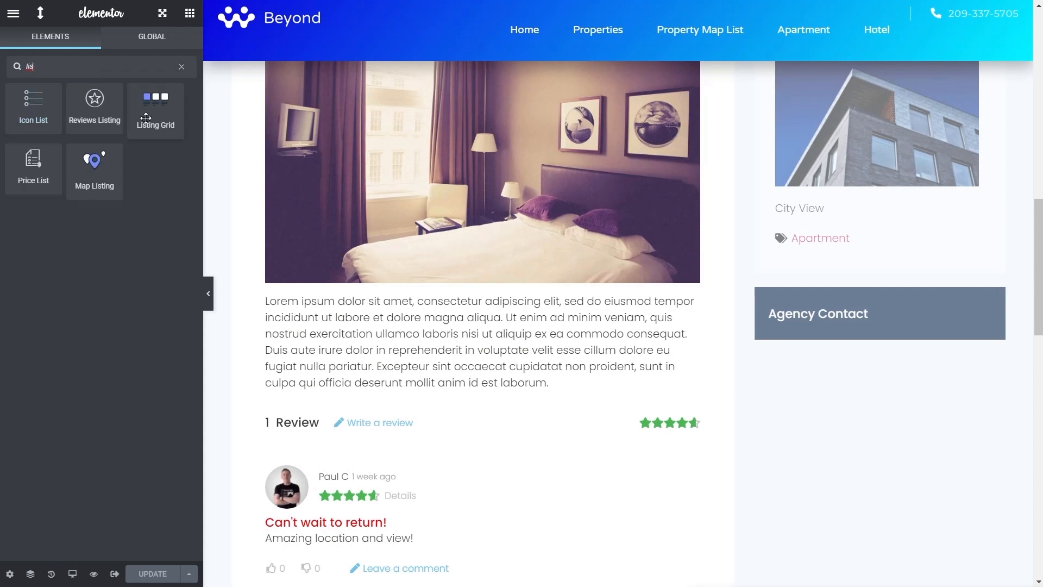
{"action": "left_click_drag", "start_coordinate": [145, 106], "coordinate": [826, 328]}
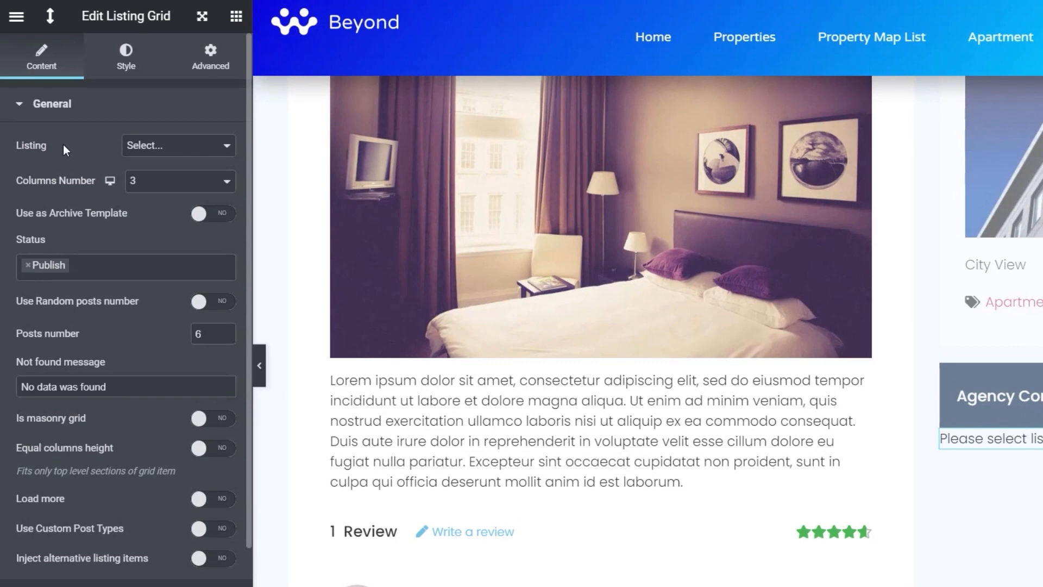
Set the grid's listing to Agency Property Listing and its number of columns to 1
{"action": "left_click", "coordinate": [163, 146]}
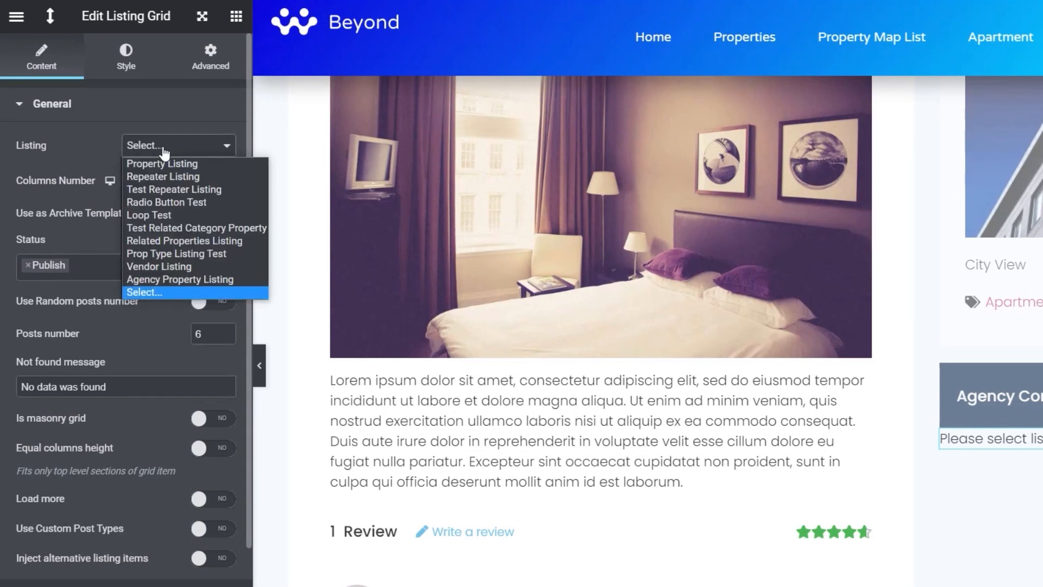
{"action": "left_click", "coordinate": [176, 278]}
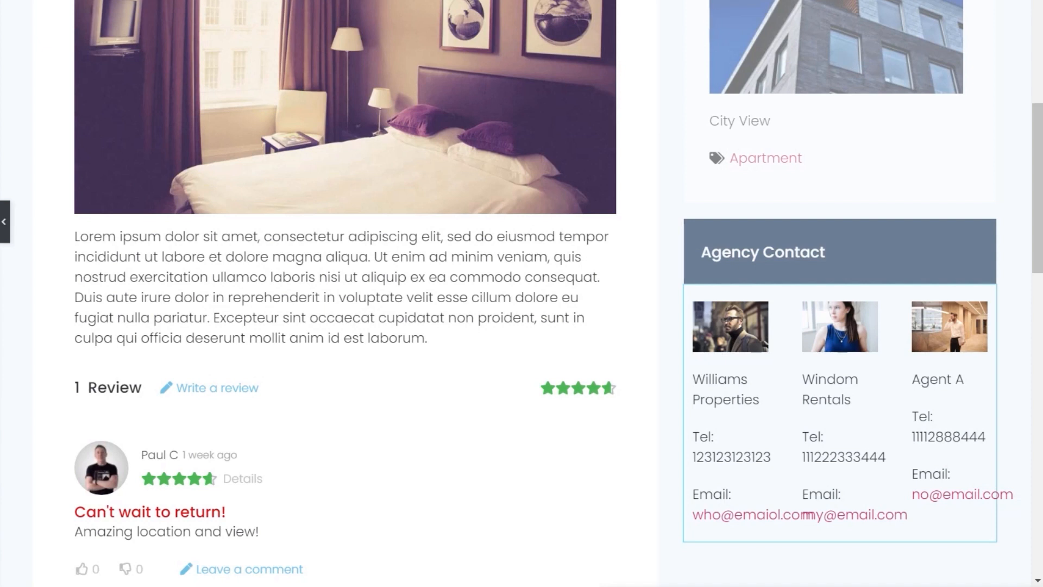
{"action": "left_click", "coordinate": [142, 162]}
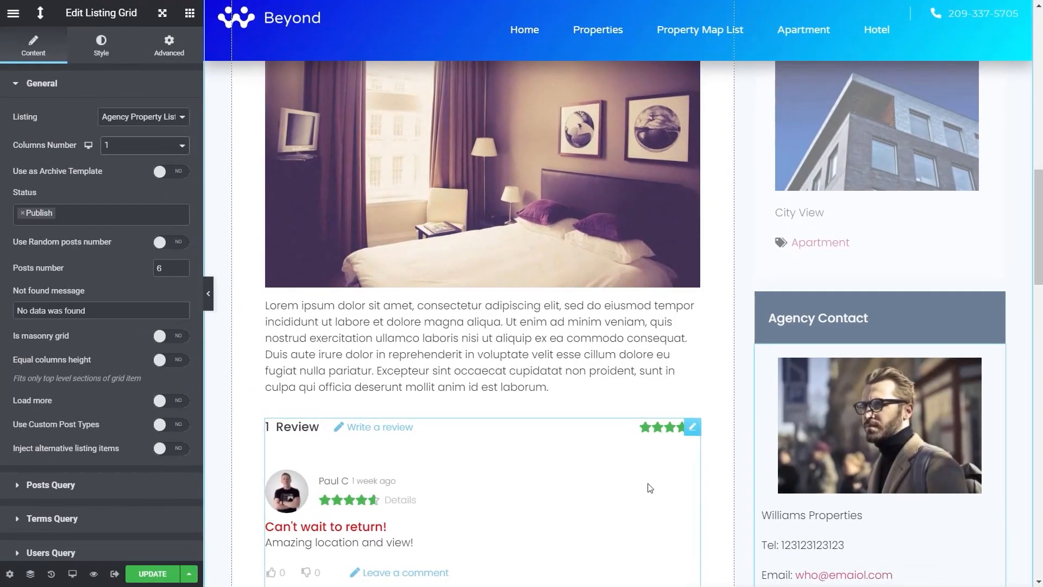
{"action": "scroll", "coordinate": [857, 464], "scroll_direction": "down", "scroll_amount": 3}
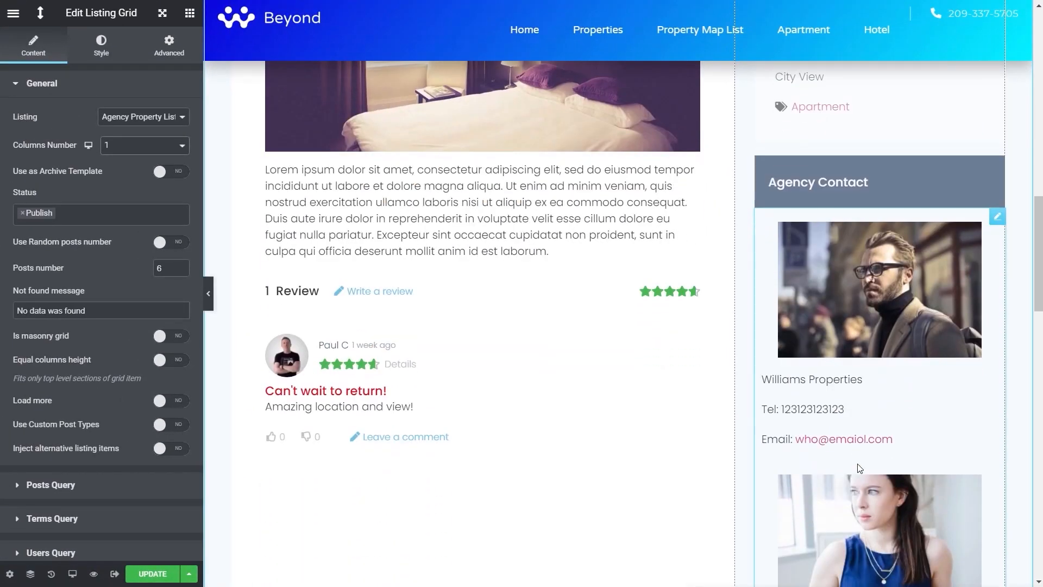
{"action": "scroll", "coordinate": [858, 467], "scroll_direction": "down", "scroll_amount": 5}
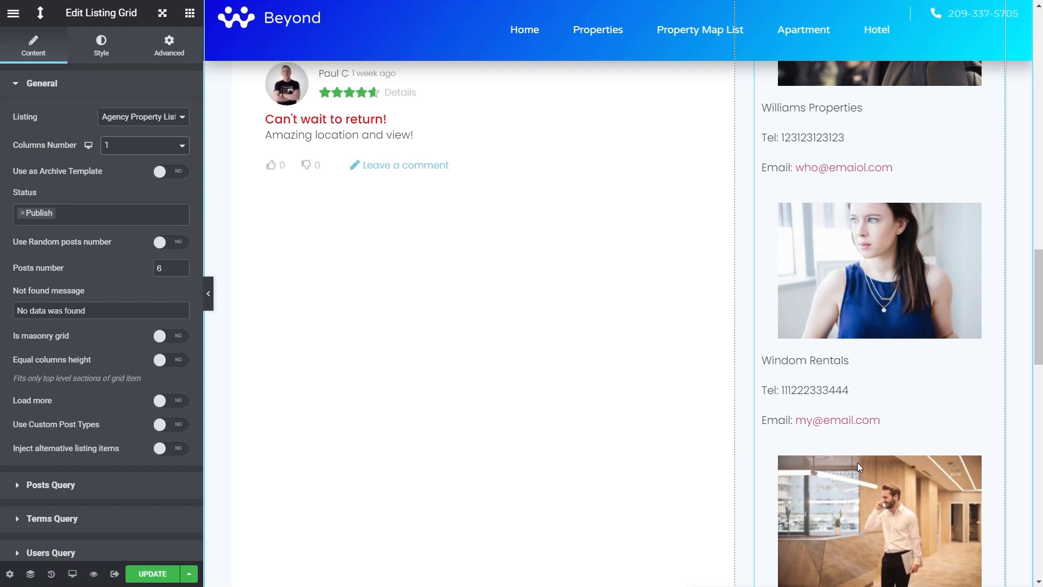
{"action": "scroll", "coordinate": [857, 462], "scroll_direction": "up", "scroll_amount": 6}
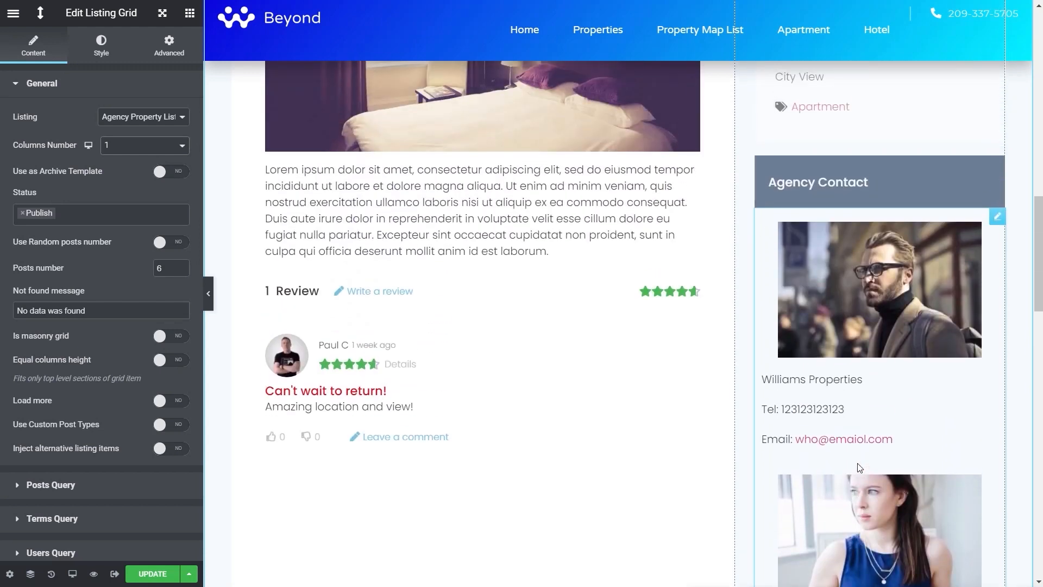
Add a posts query item of type Posts & Author Parameters to the listing grid
{"action": "scroll", "coordinate": [859, 467], "scroll_direction": "down", "scroll_amount": 1}
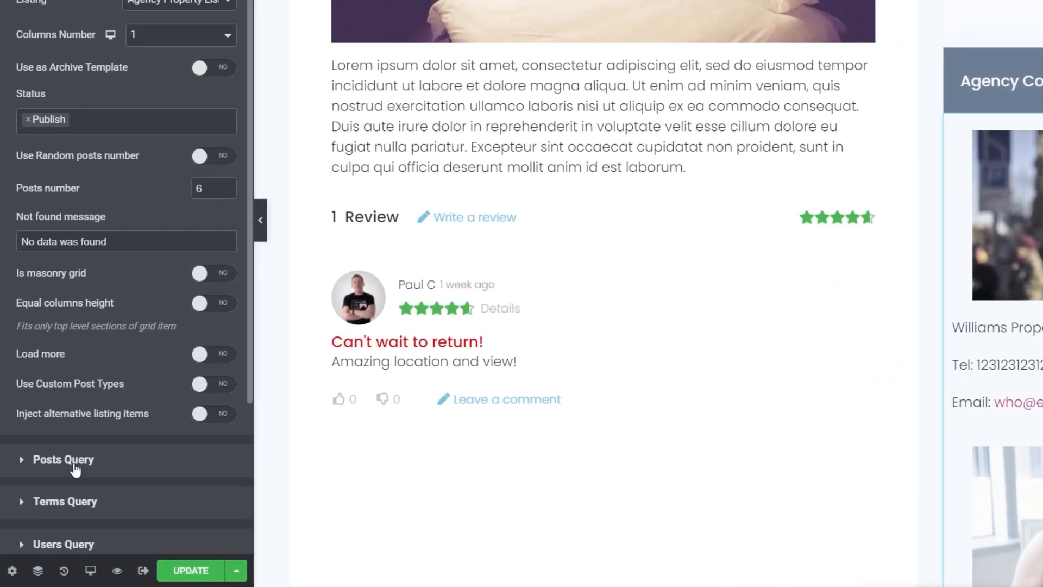
{"action": "left_click", "coordinate": [75, 466]}
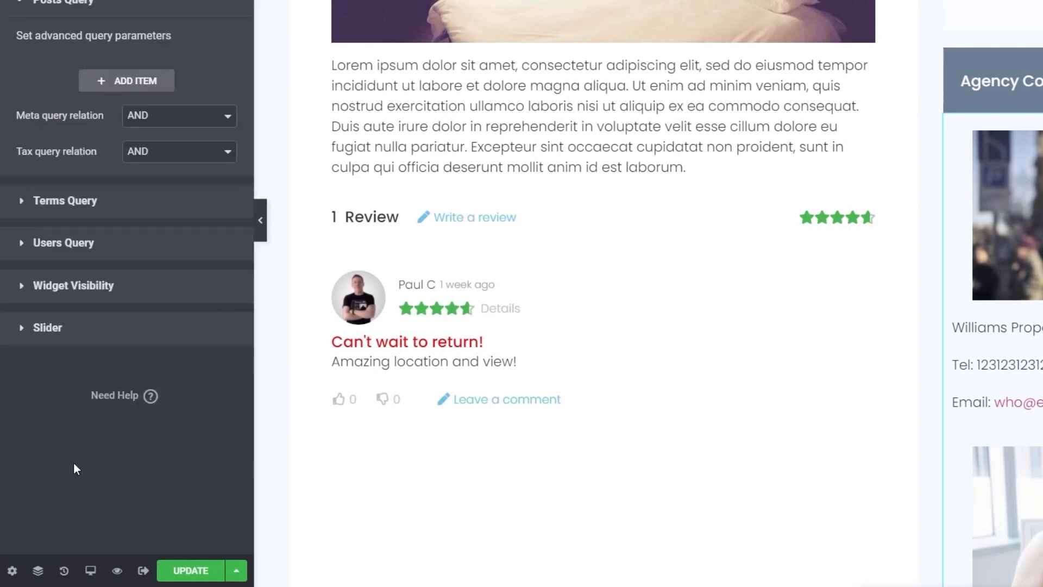
{"action": "left_click", "coordinate": [152, 87]}
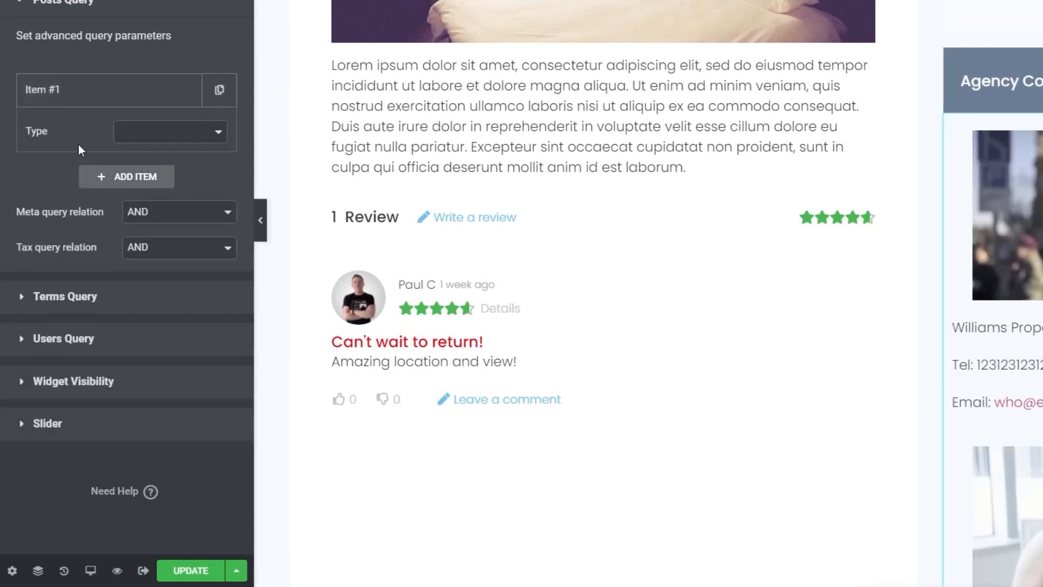
{"action": "left_click", "coordinate": [196, 135]}
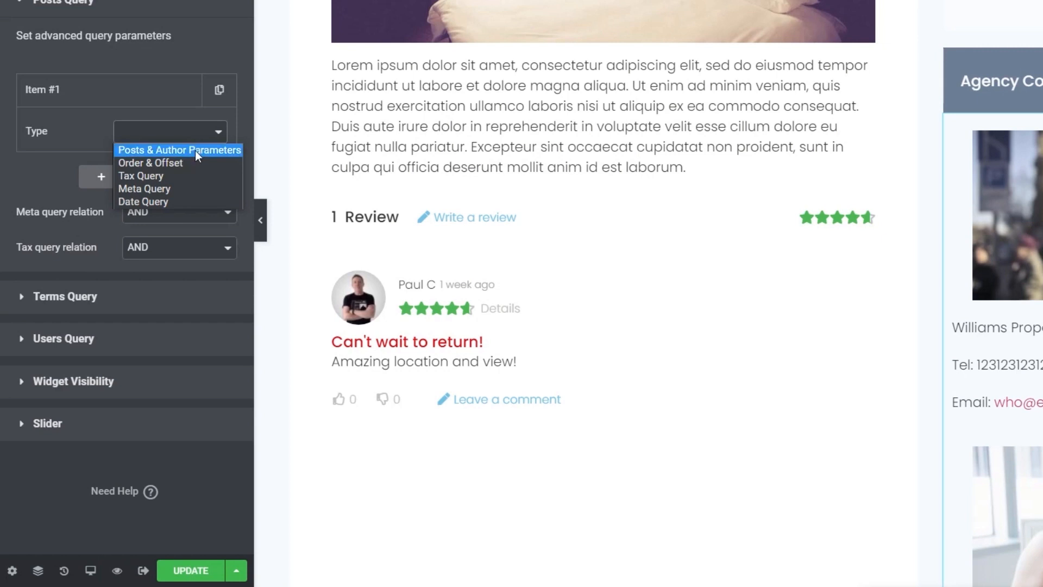
{"action": "left_click", "coordinate": [196, 156]}
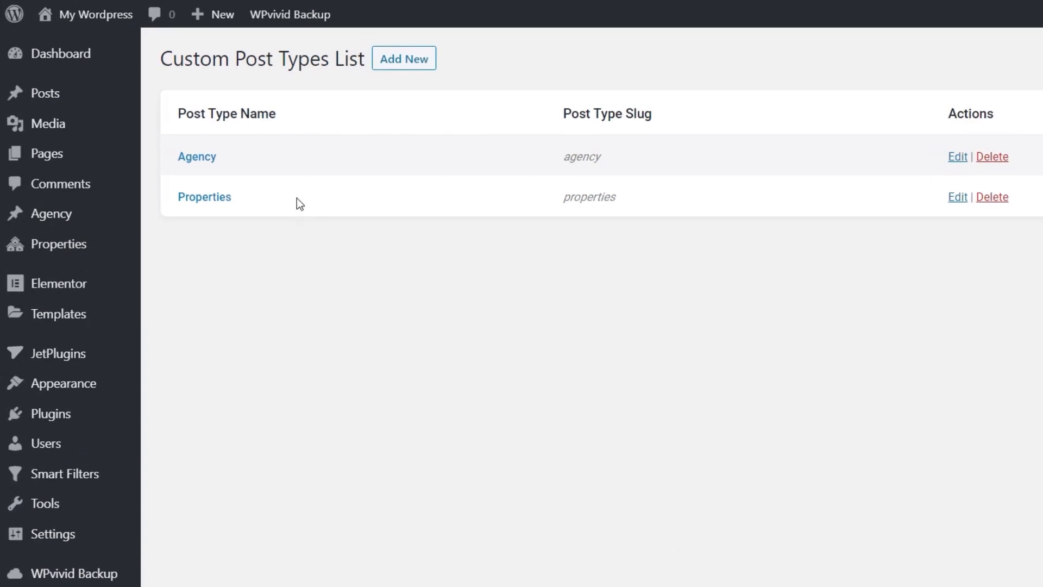
Check the slugs of the Agency and Properties post types in the JetEngine post types list
{"action": "left_click_drag", "start_coordinate": [614, 157], "coordinate": [555, 157]}
{"action": "left_click_drag", "start_coordinate": [621, 200], "coordinate": [561, 204]}
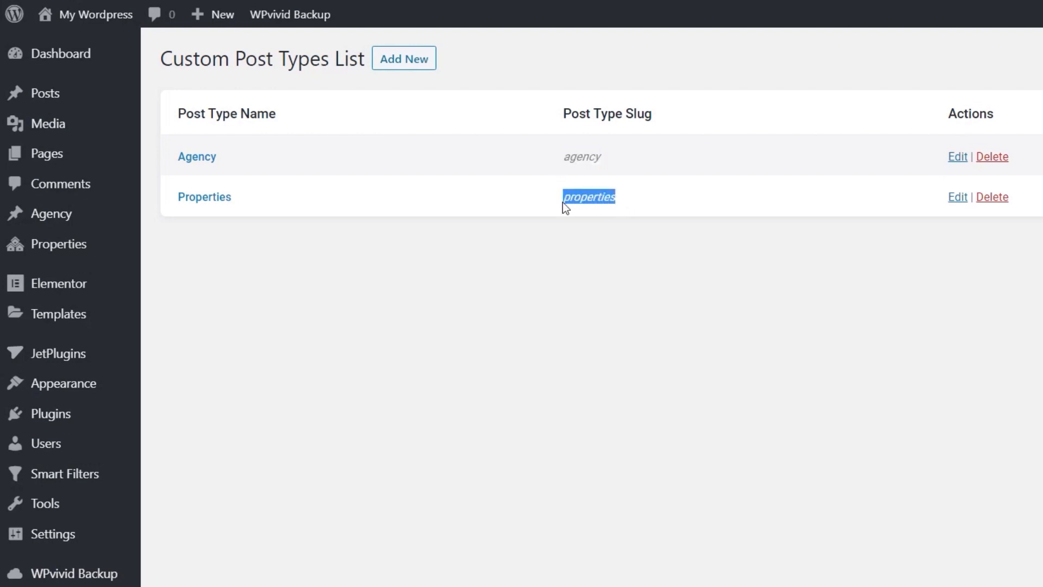
{"action": "left_click", "coordinate": [628, 207]}
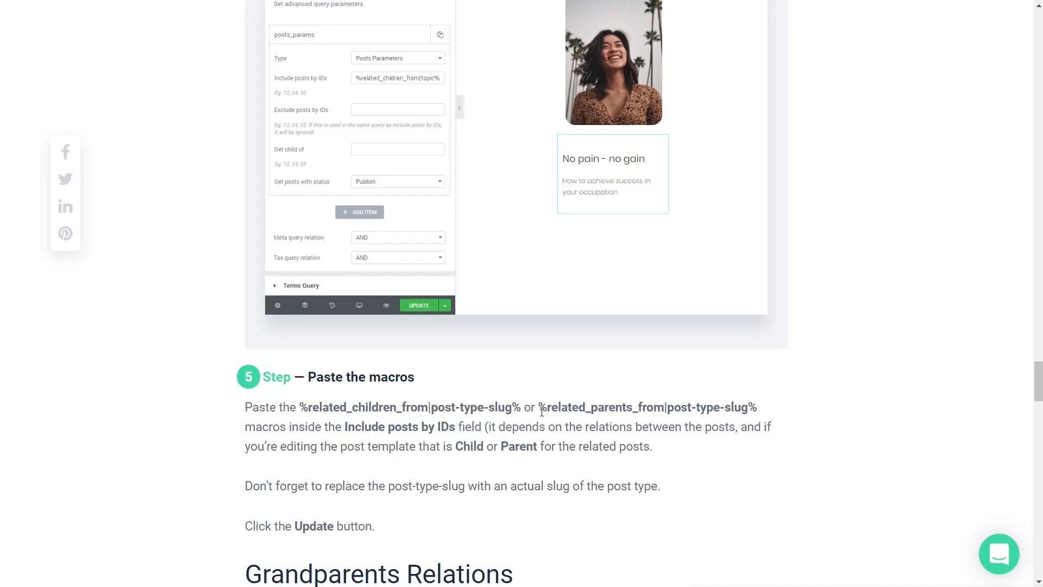
Copy the %related_parents_from|post-type-slug% macro from the documentation into the posts query's Include posts by IDs setting
{"action": "left_click_drag", "start_coordinate": [541, 409], "coordinate": [757, 419]}
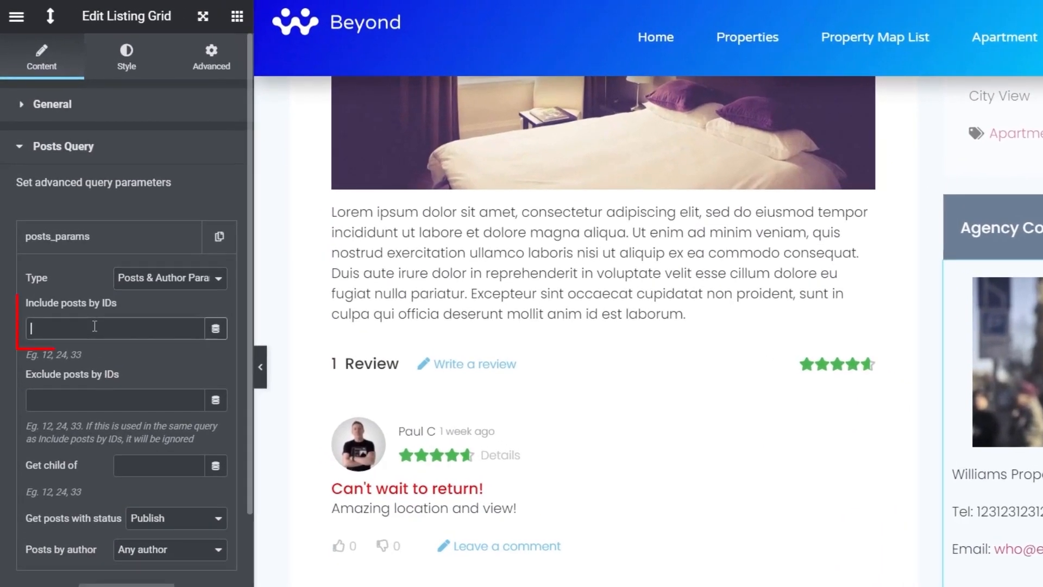
{"action": "key", "text": "ctrl+v"}
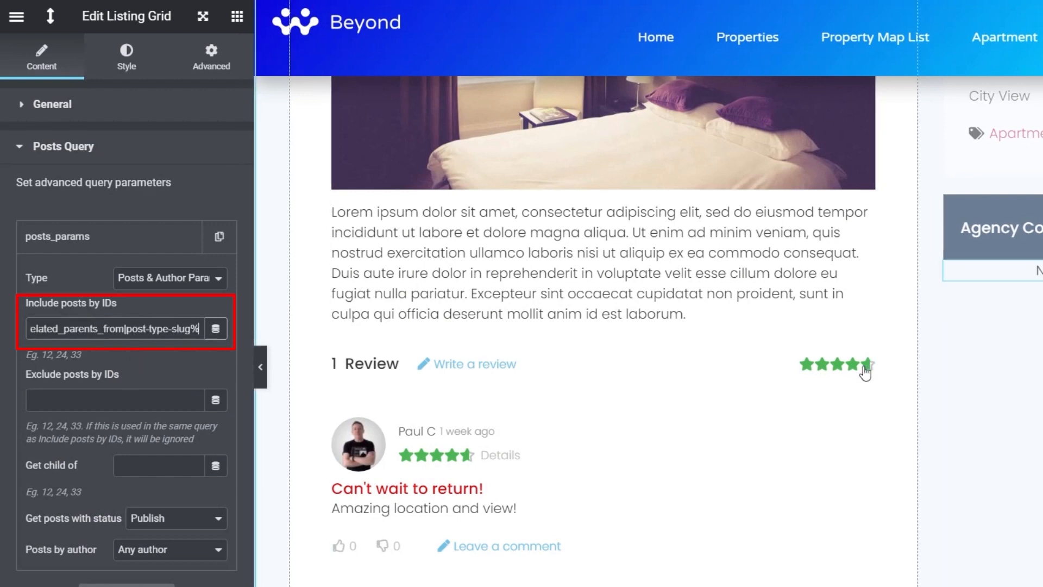
Replace the post-type-slug placeholder in the Include posts by IDs macro with the copied agency slug and update the template
{"action": "left_click", "coordinate": [130, 331]}
{"action": "left_click_drag", "start_coordinate": [131, 329], "coordinate": [188, 332]}
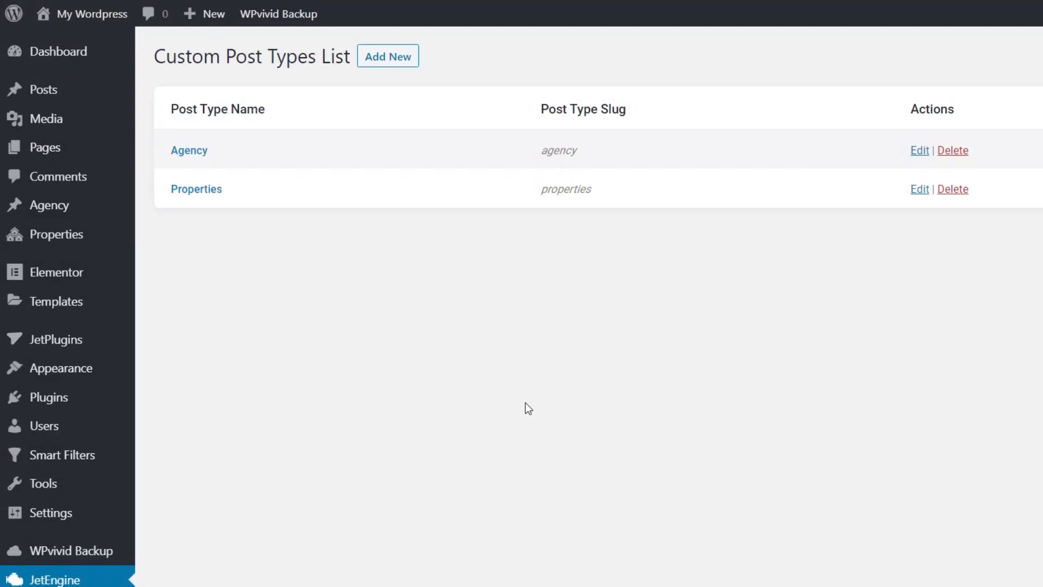
{"action": "double_click", "coordinate": [557, 148]}
{"action": "right_click", "coordinate": [556, 151]}
{"action": "left_click", "coordinate": [611, 166]}
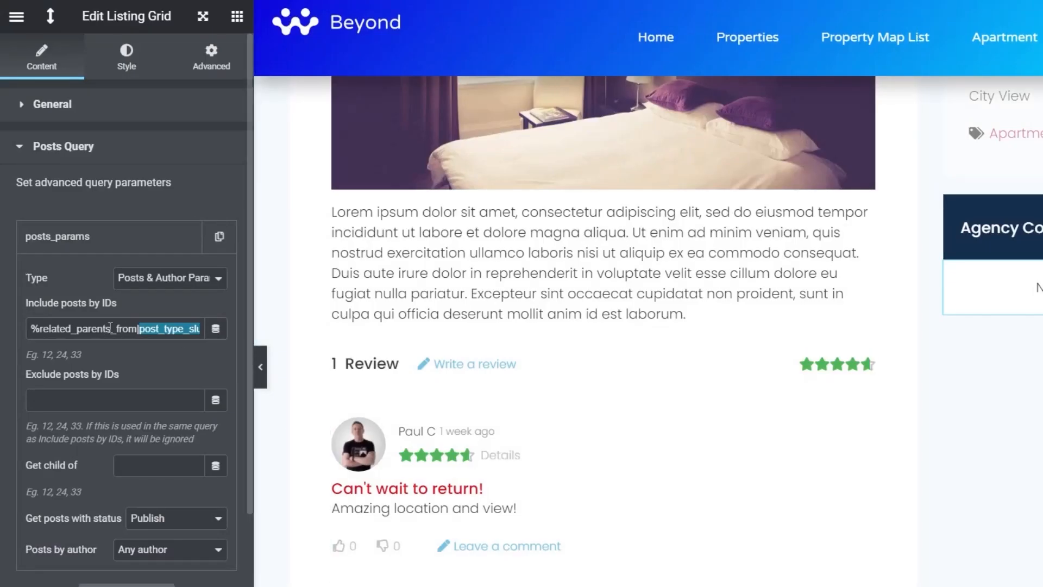
{"action": "right_click", "coordinate": [154, 334]}
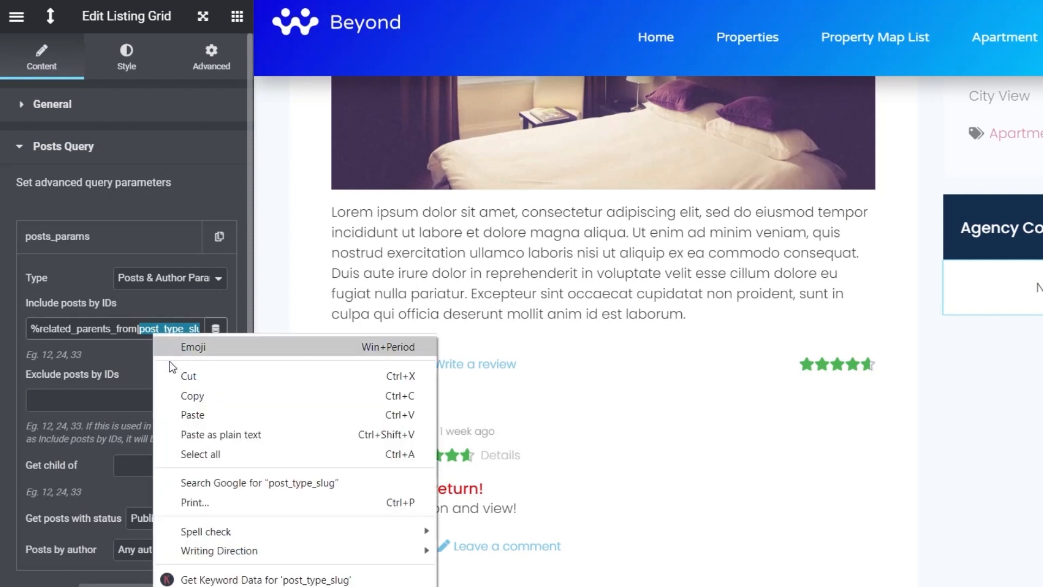
{"action": "left_click", "coordinate": [190, 415]}
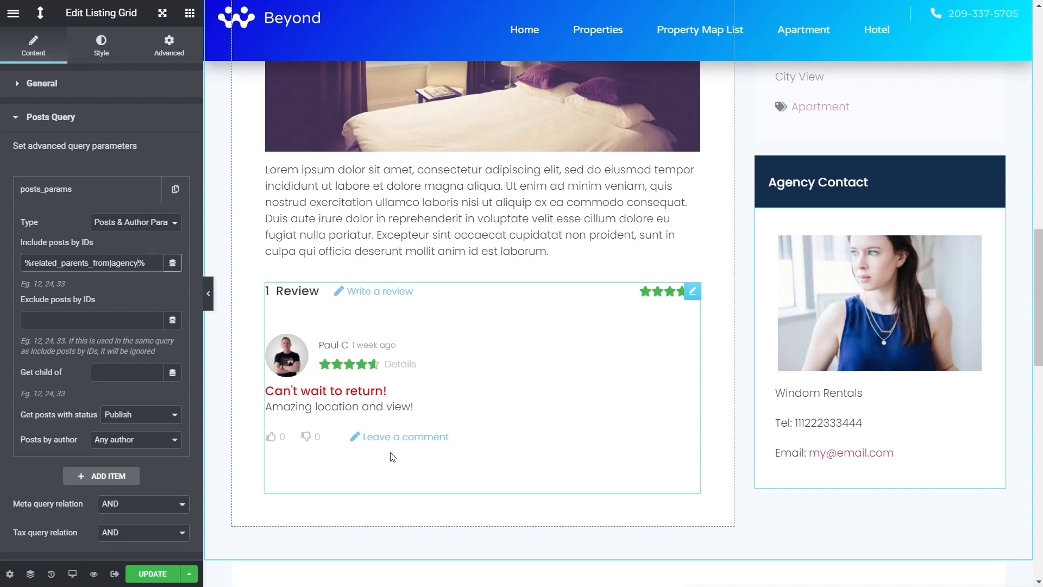
{"action": "left_click", "coordinate": [153, 574]}
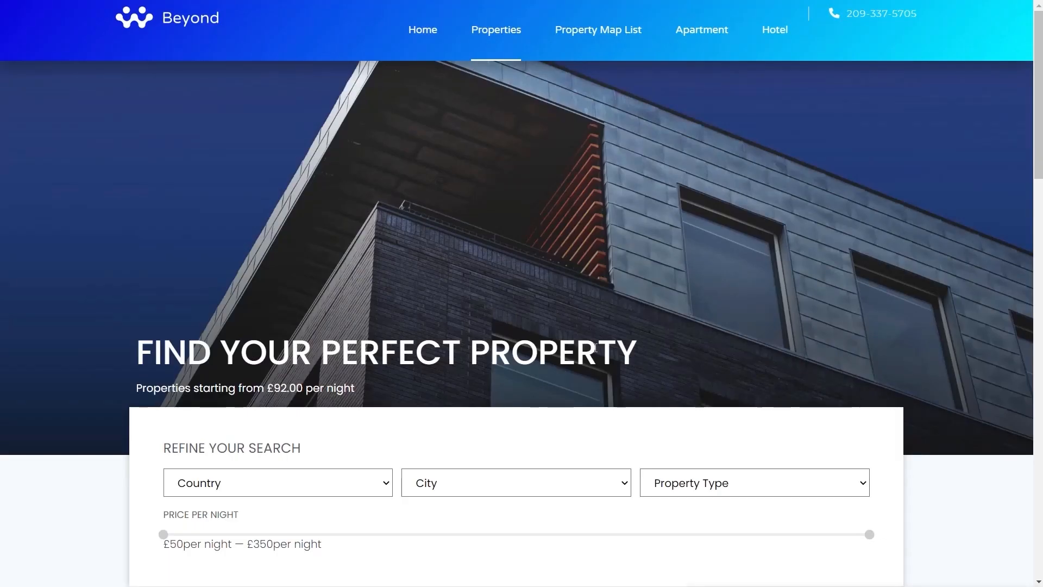
Open the Industry Way property from the live properties listing and check its Agency Contact section
{"action": "scroll", "coordinate": [876, 356], "scroll_direction": "down", "scroll_amount": 5}
{"action": "scroll", "coordinate": [876, 357], "scroll_direction": "down", "scroll_amount": 5}
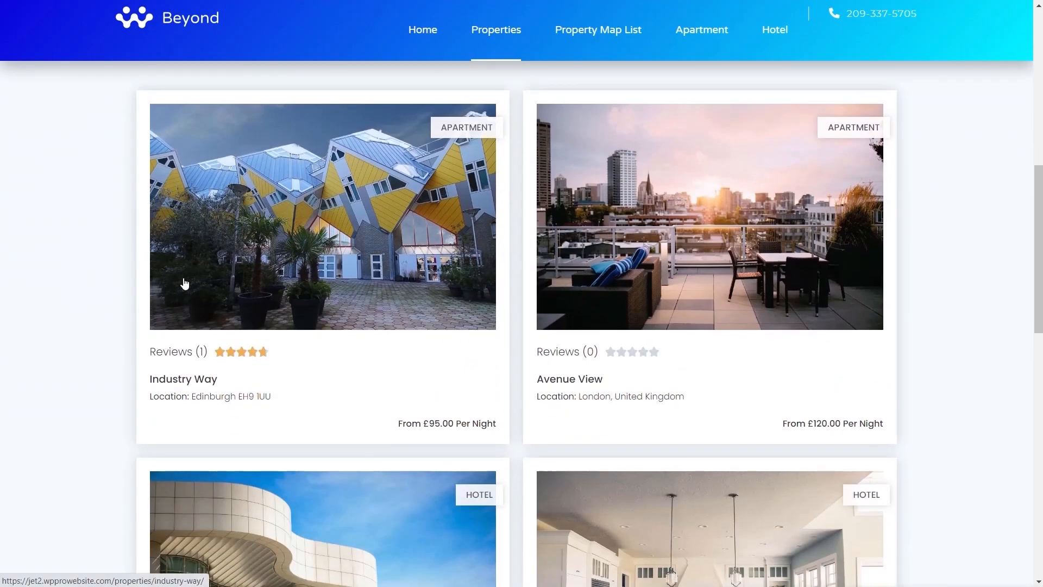
{"action": "left_click", "coordinate": [299, 273]}
{"action": "scroll", "coordinate": [329, 347], "scroll_direction": "down", "scroll_amount": 10}
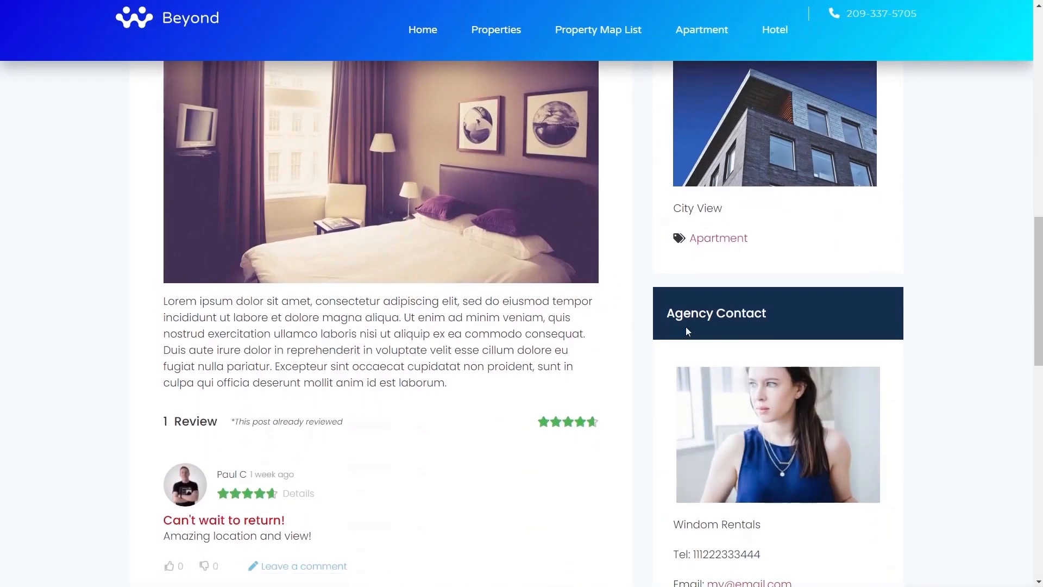
{"action": "scroll", "coordinate": [804, 466], "scroll_direction": "down", "scroll_amount": 1}
{"action": "scroll", "coordinate": [820, 464], "scroll_direction": "down", "scroll_amount": 1}
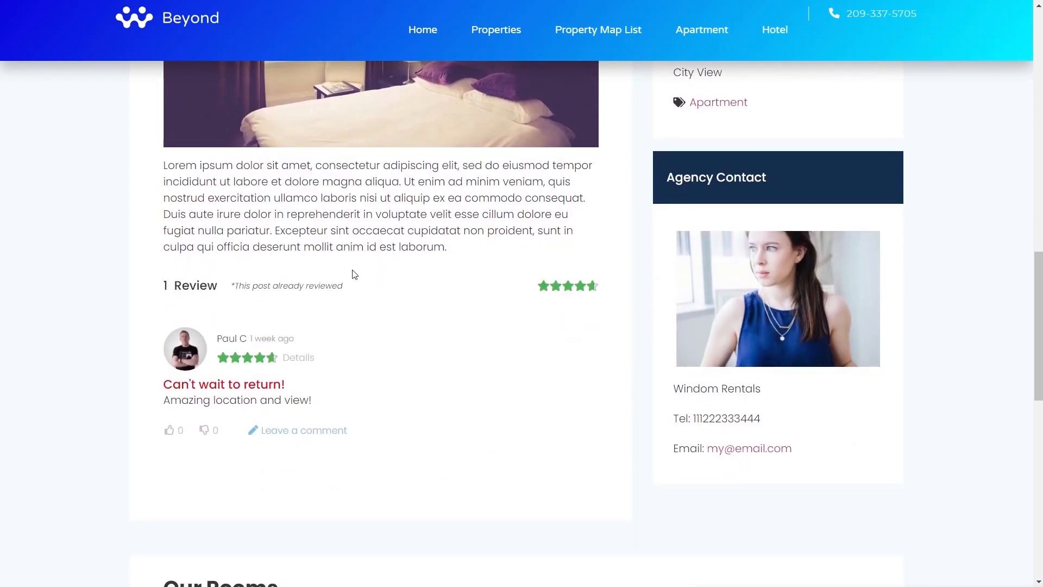
Return to the properties listing, open Vision Apartments and check the agent details under Agency Contact
{"action": "key", "text": "alt+Left"}
{"action": "scroll", "coordinate": [462, 259], "scroll_direction": "down", "scroll_amount": 5}
{"action": "left_click", "coordinate": [411, 265]}
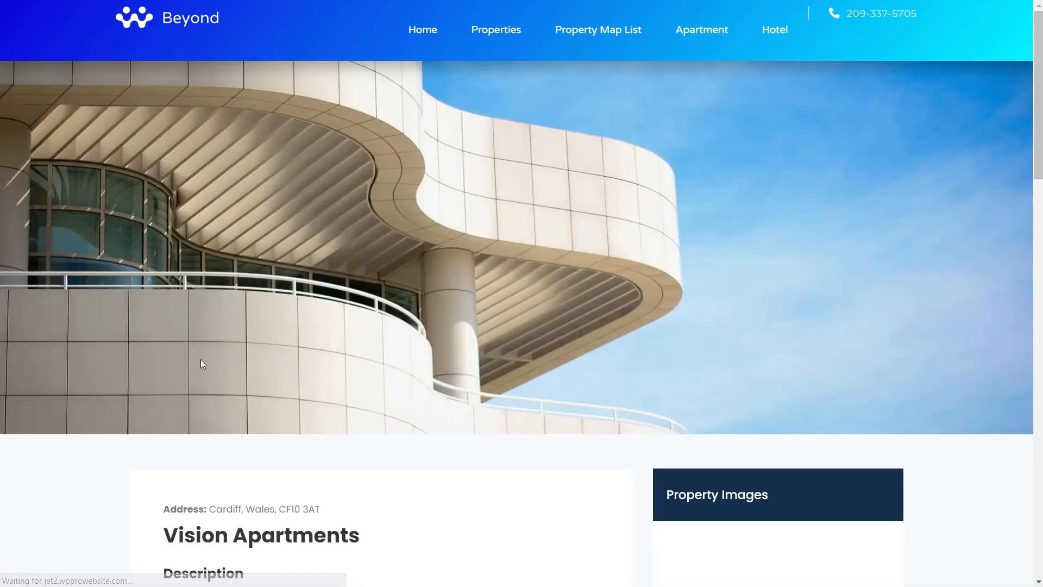
{"action": "scroll", "coordinate": [201, 360], "scroll_direction": "down", "scroll_amount": 9}
{"action": "scroll", "coordinate": [202, 365], "scroll_direction": "down", "scroll_amount": 3}
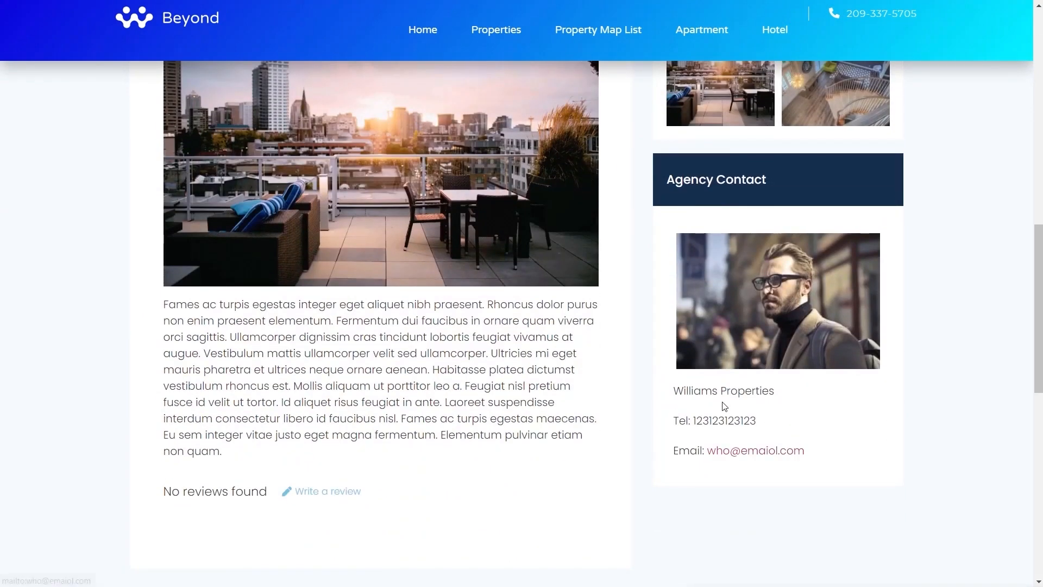
Go back to the properties listing and open Edinburgh Heights to check its related agency
{"action": "key", "text": "alt+Left"}
{"action": "scroll", "coordinate": [395, 303], "scroll_direction": "down", "scroll_amount": 8}
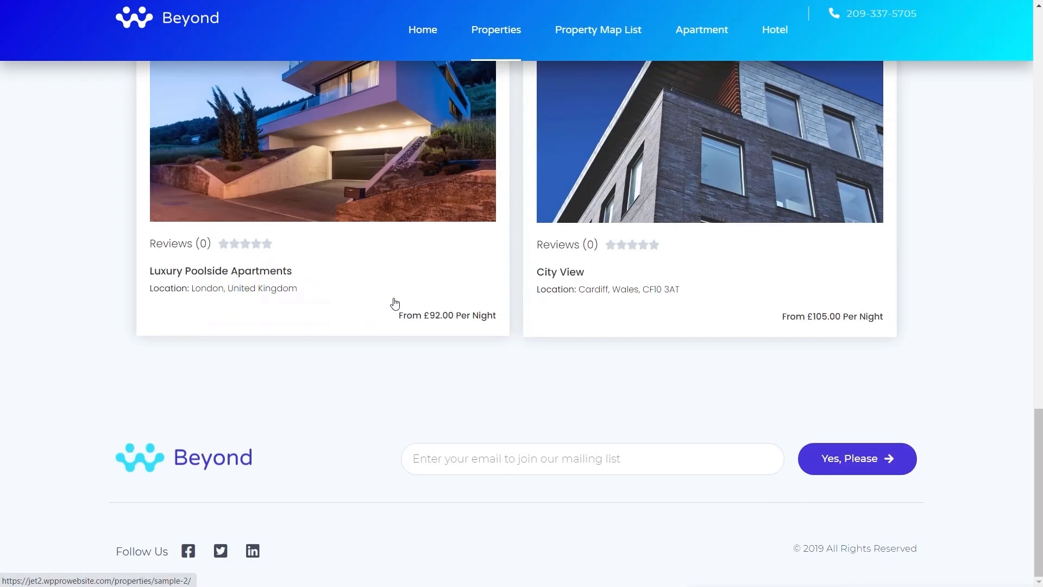
{"action": "scroll", "coordinate": [395, 302], "scroll_direction": "up", "scroll_amount": 3}
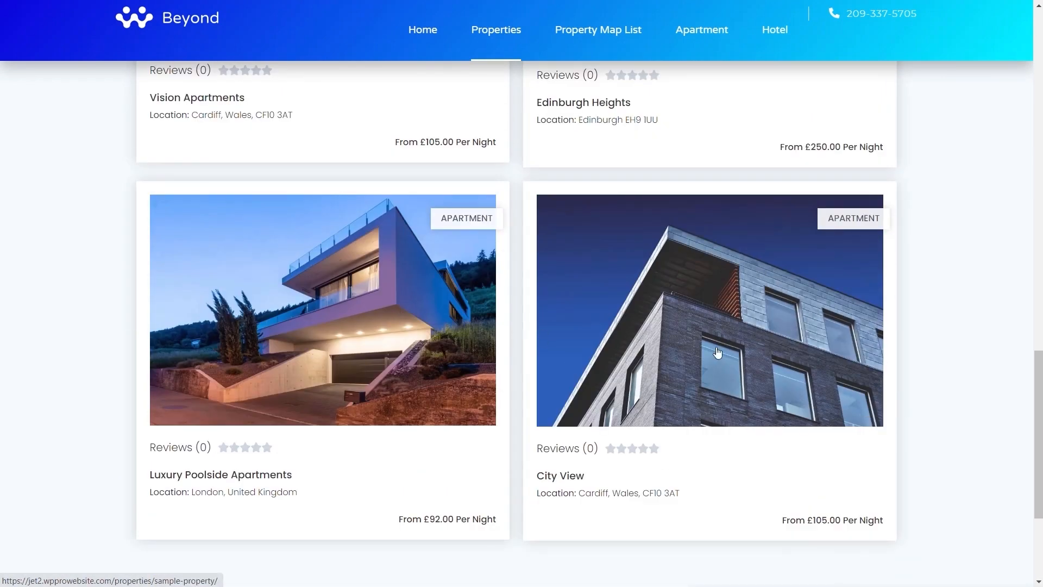
{"action": "scroll", "coordinate": [700, 242], "scroll_direction": "up", "scroll_amount": 3}
{"action": "left_click", "coordinate": [700, 242]}
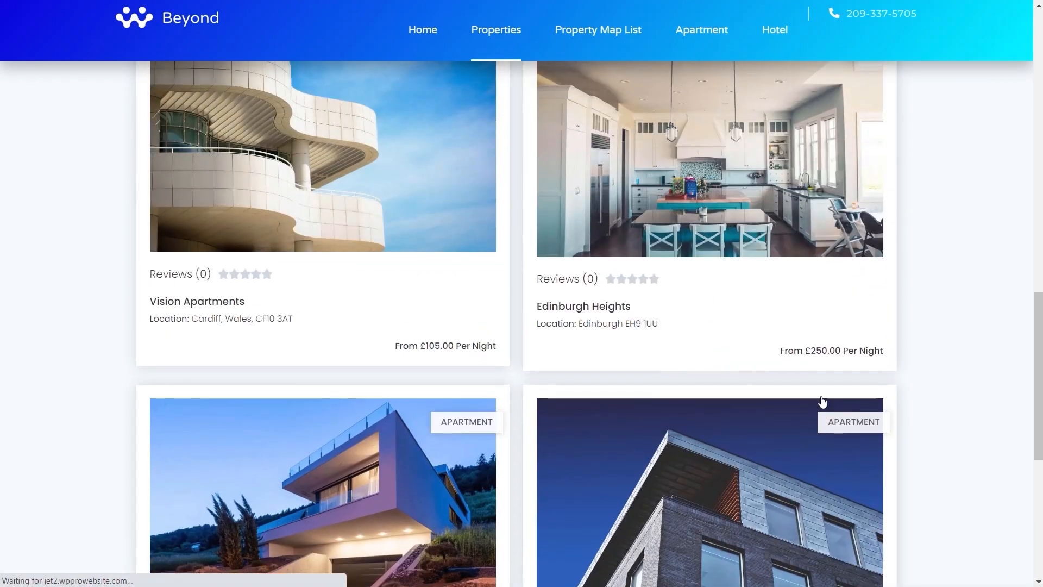
{"action": "scroll", "coordinate": [945, 401], "scroll_direction": "down", "scroll_amount": 9}
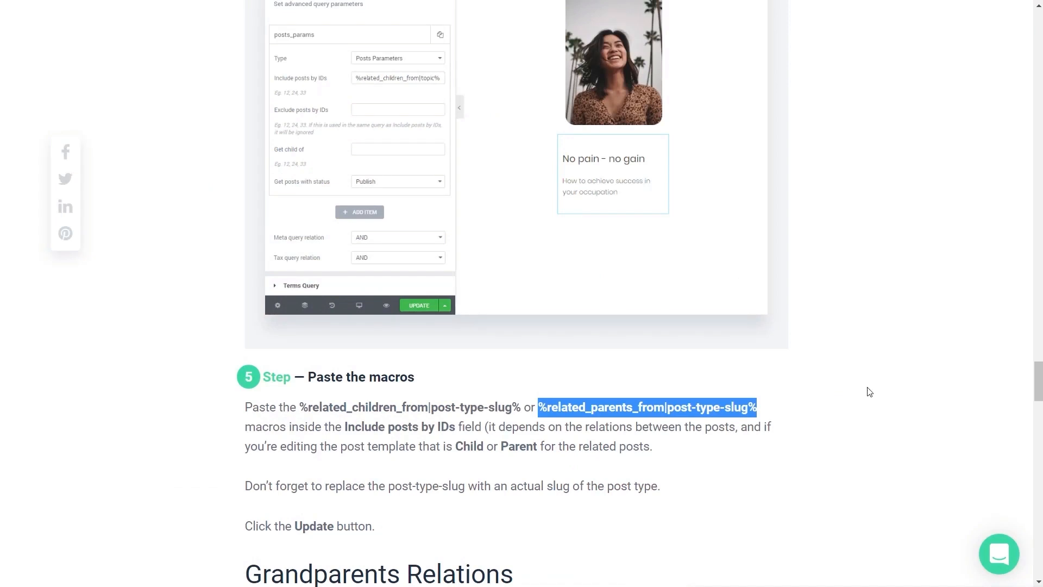
{"action": "left_click", "coordinate": [780, 410]}
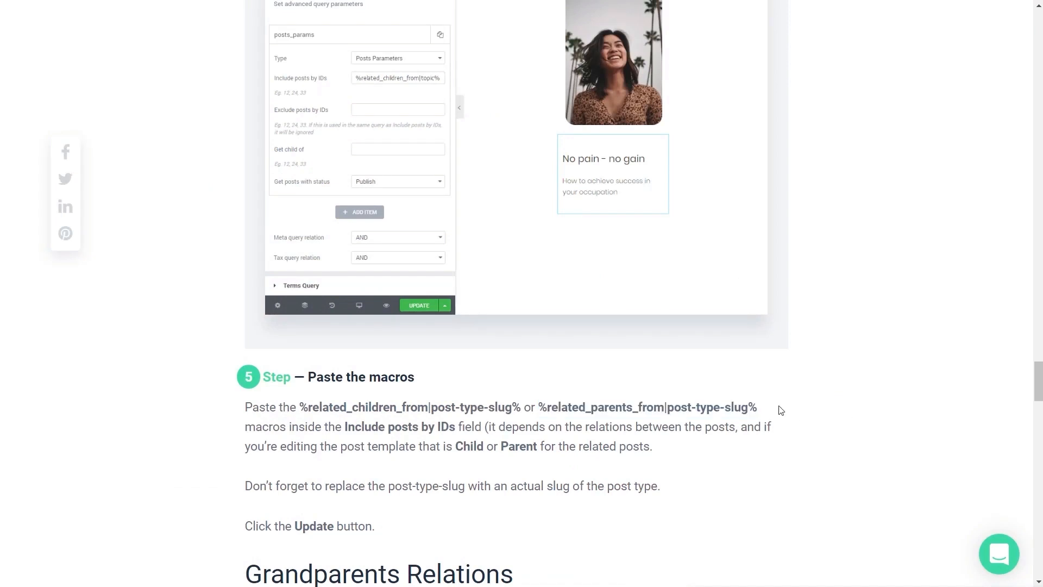